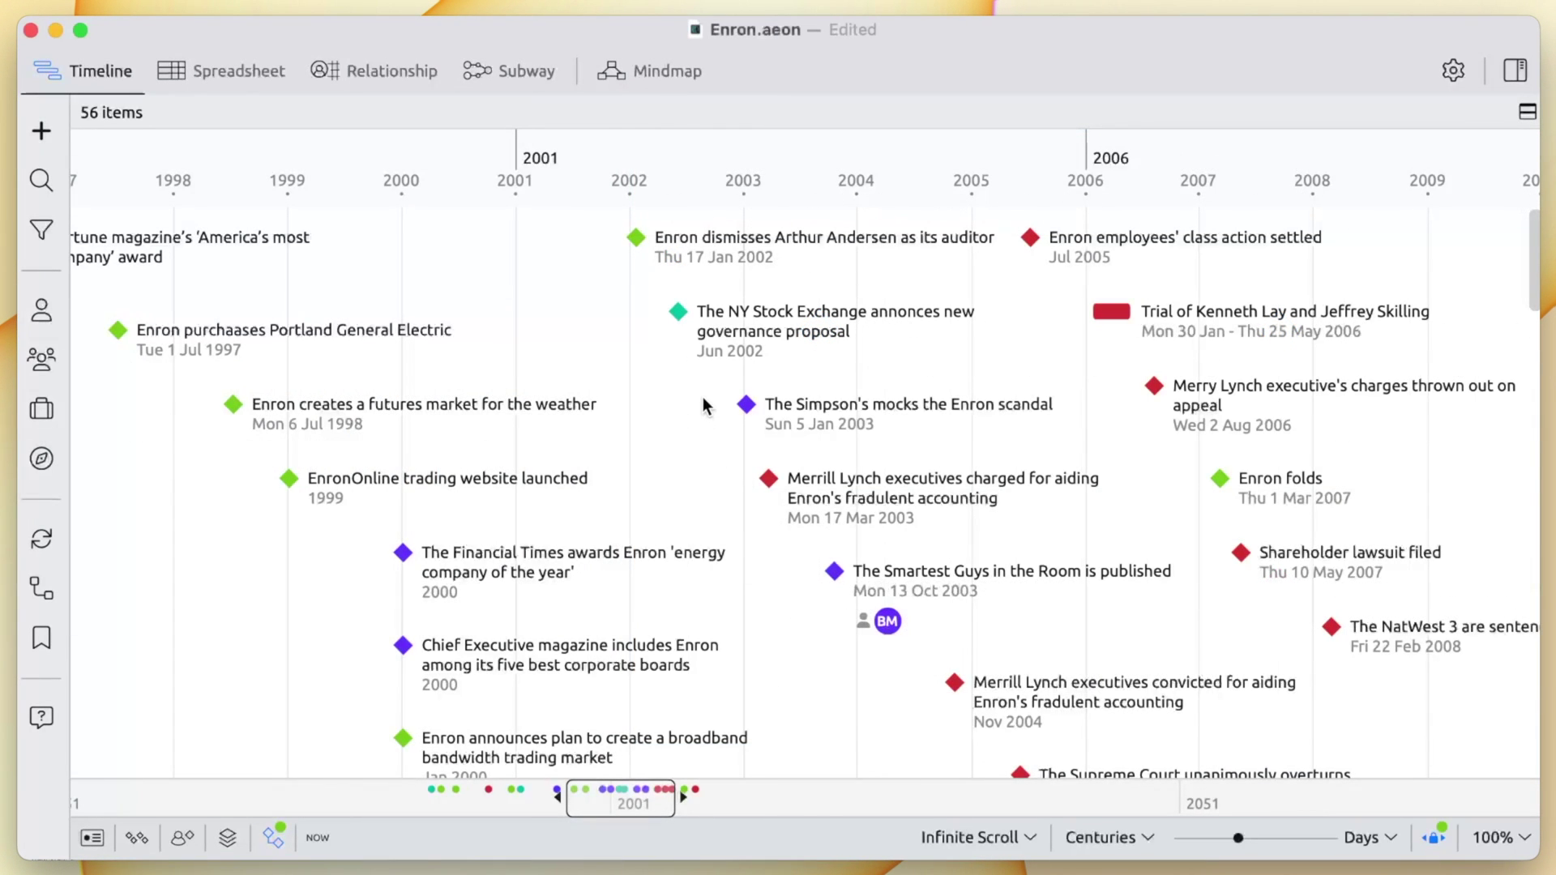
Step: Create a new event labelled 'Sarbanes-Oxley Act enacted' in the 2002 area
double_click(703, 405)
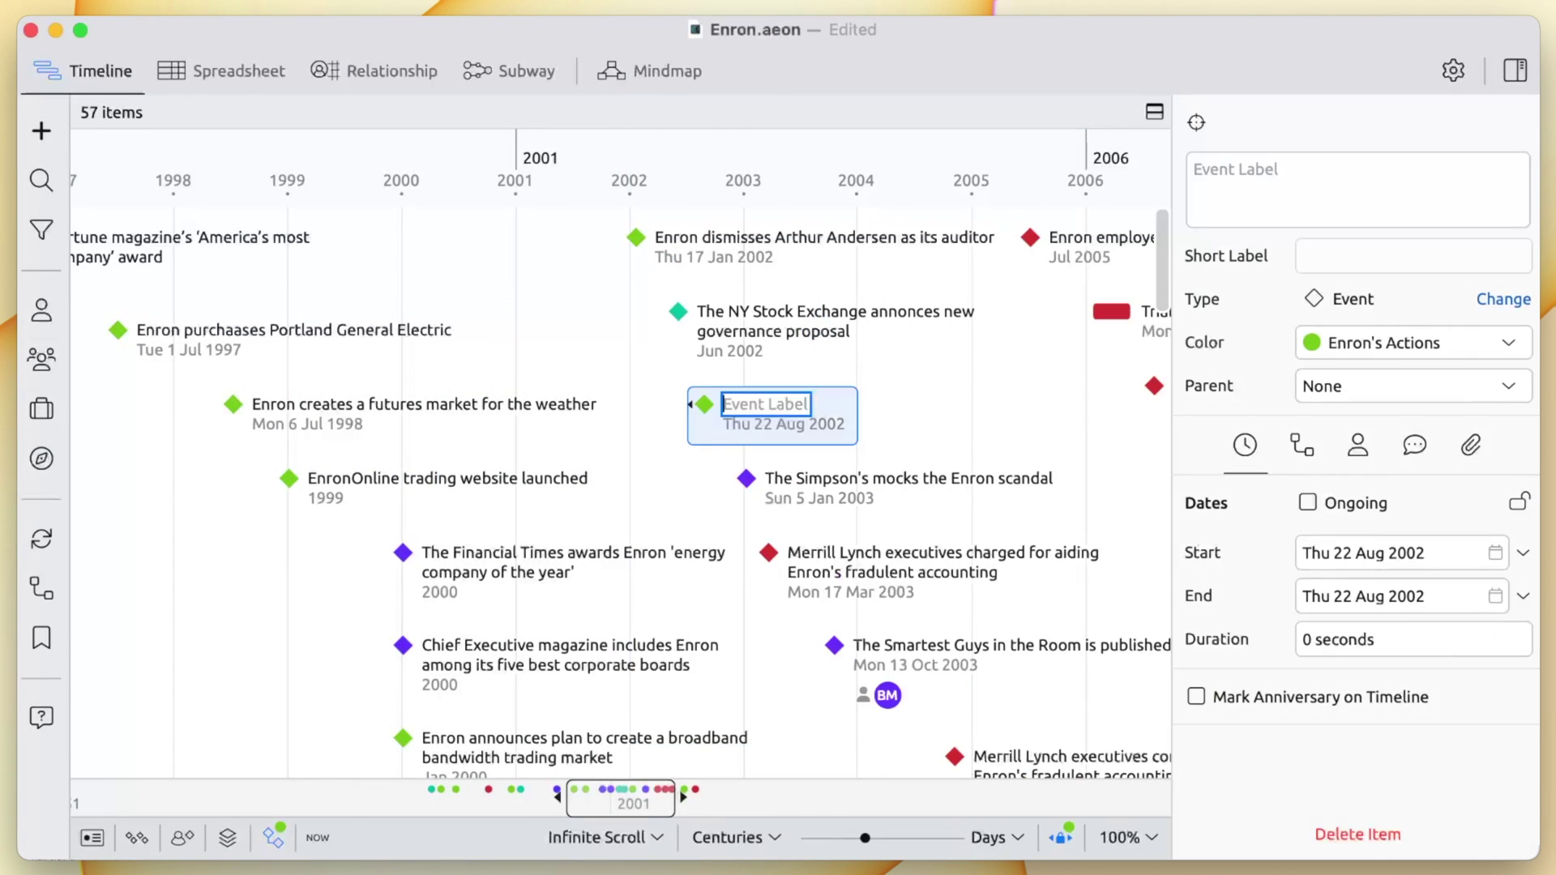
type("Sarbanes-Oxley Act enacted")
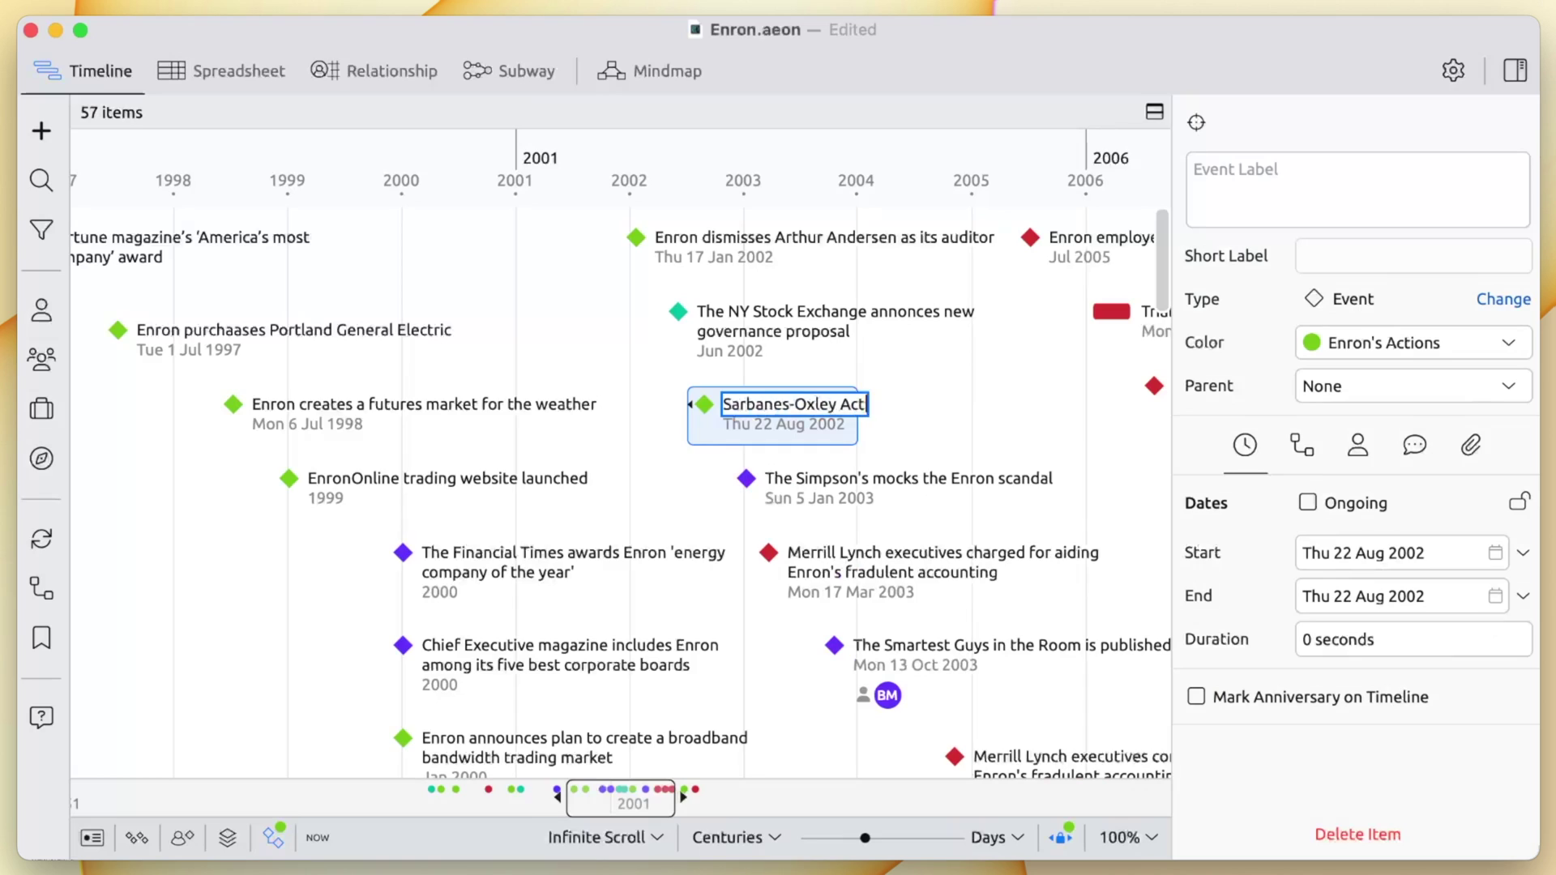
key("Return")
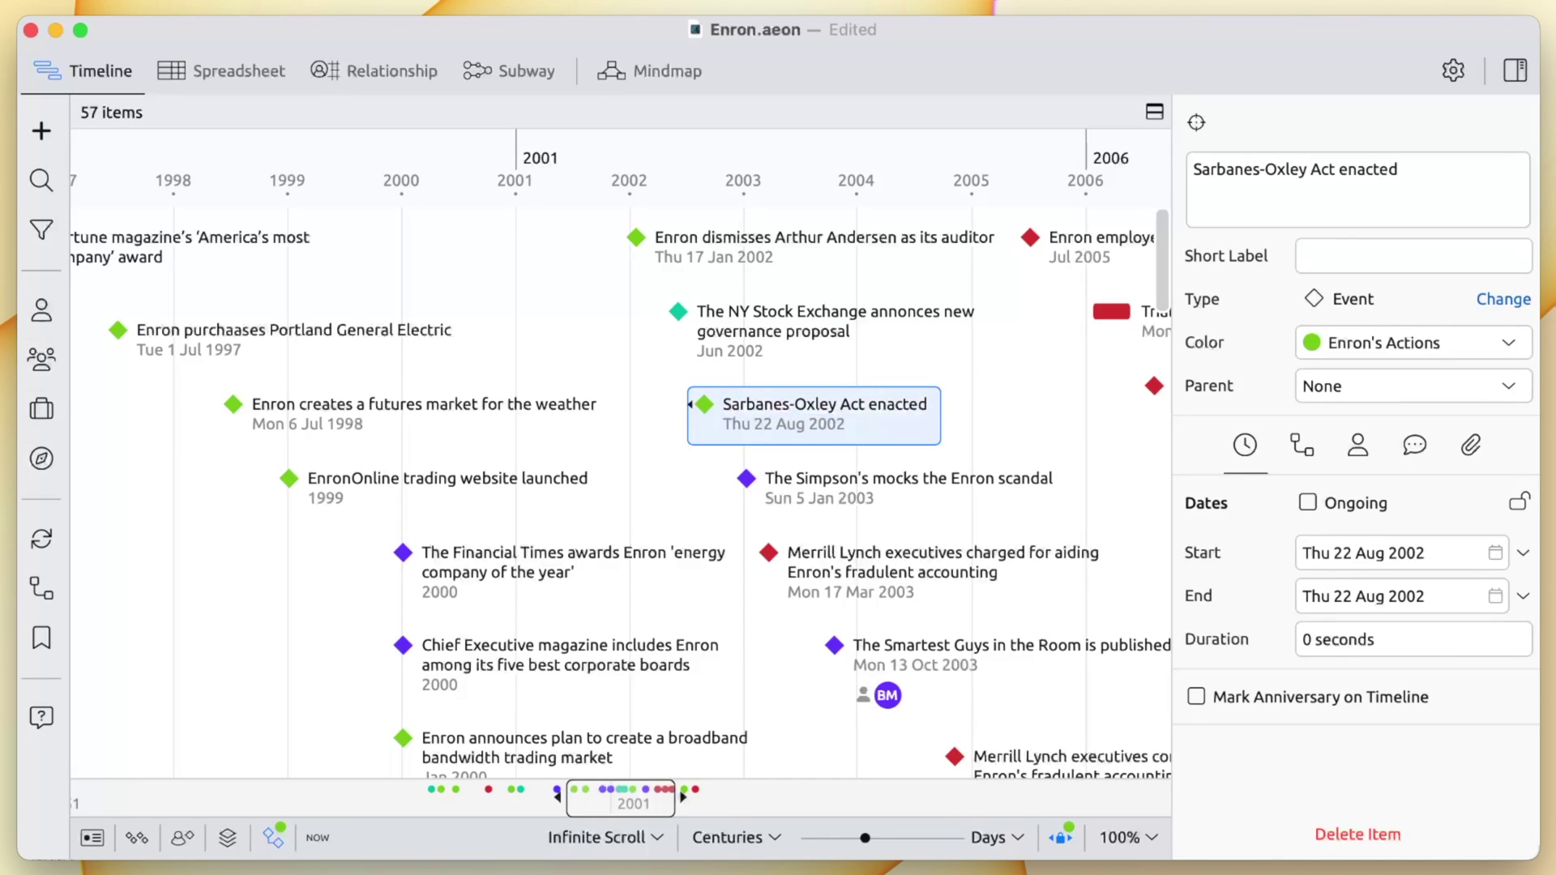
Step: Set the event's start date to 30 Jul 2002 and colour it Law & Regulation
left_click(1334, 544)
key("super+a")
type("30 jul ")
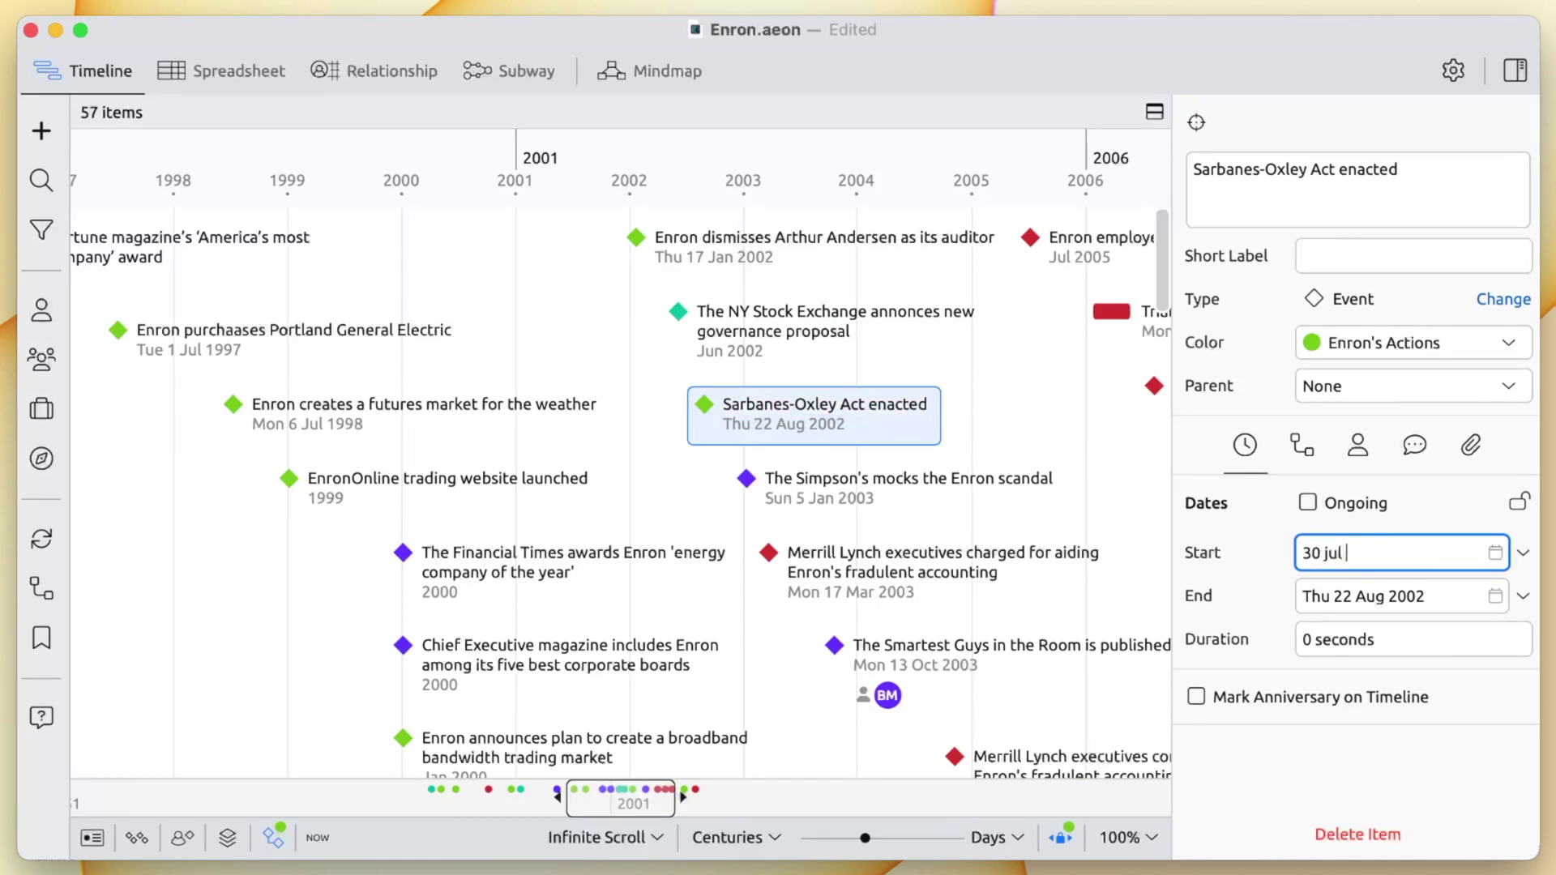
type("2002")
key("Return")
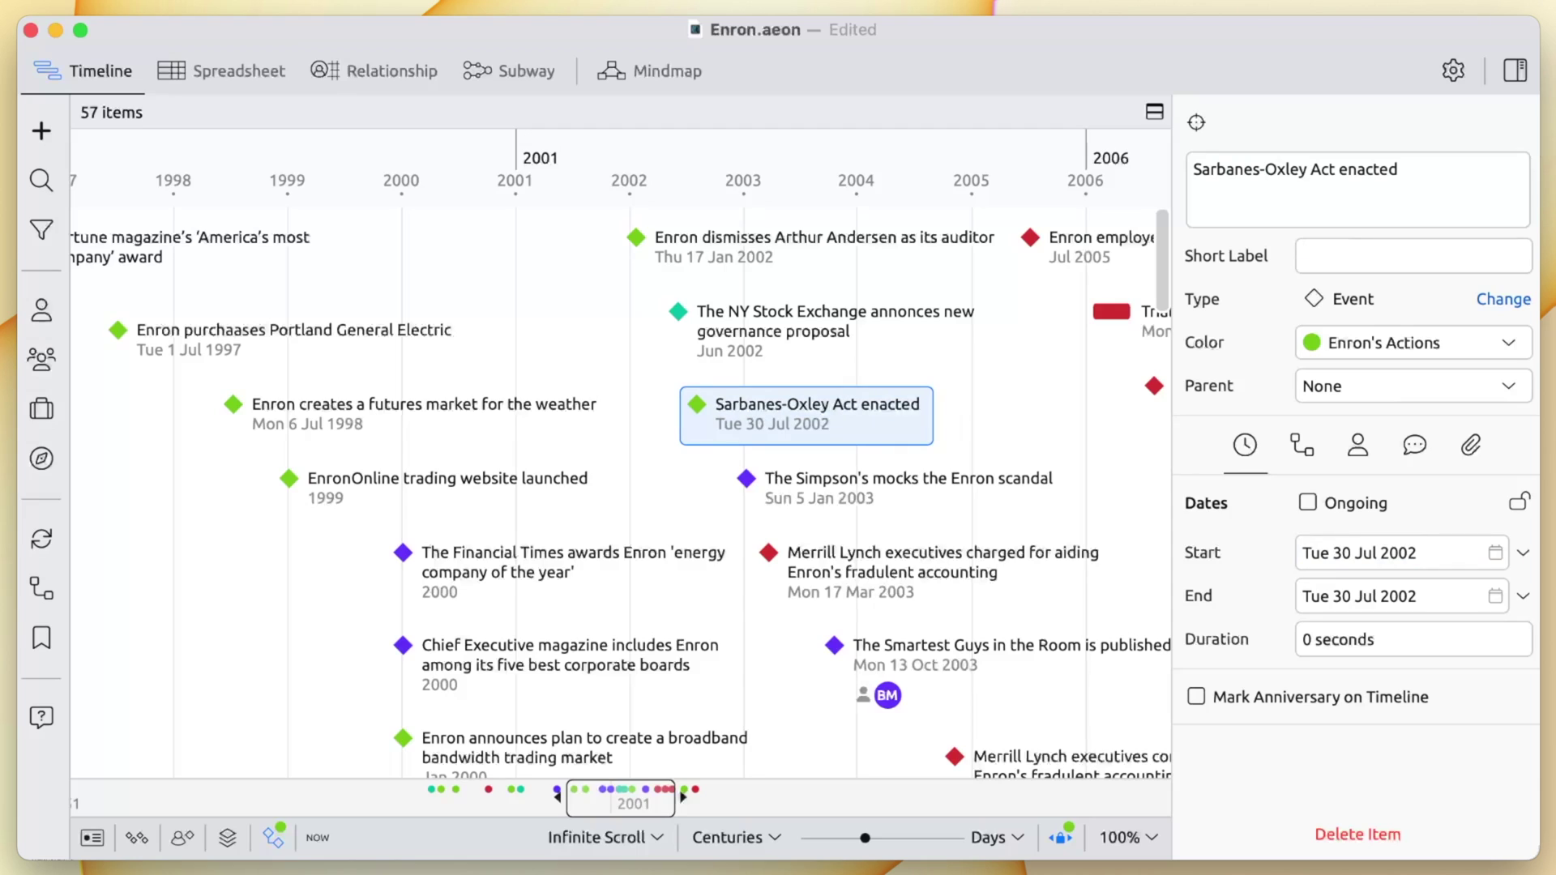
left_click(1360, 345)
left_click(1369, 489)
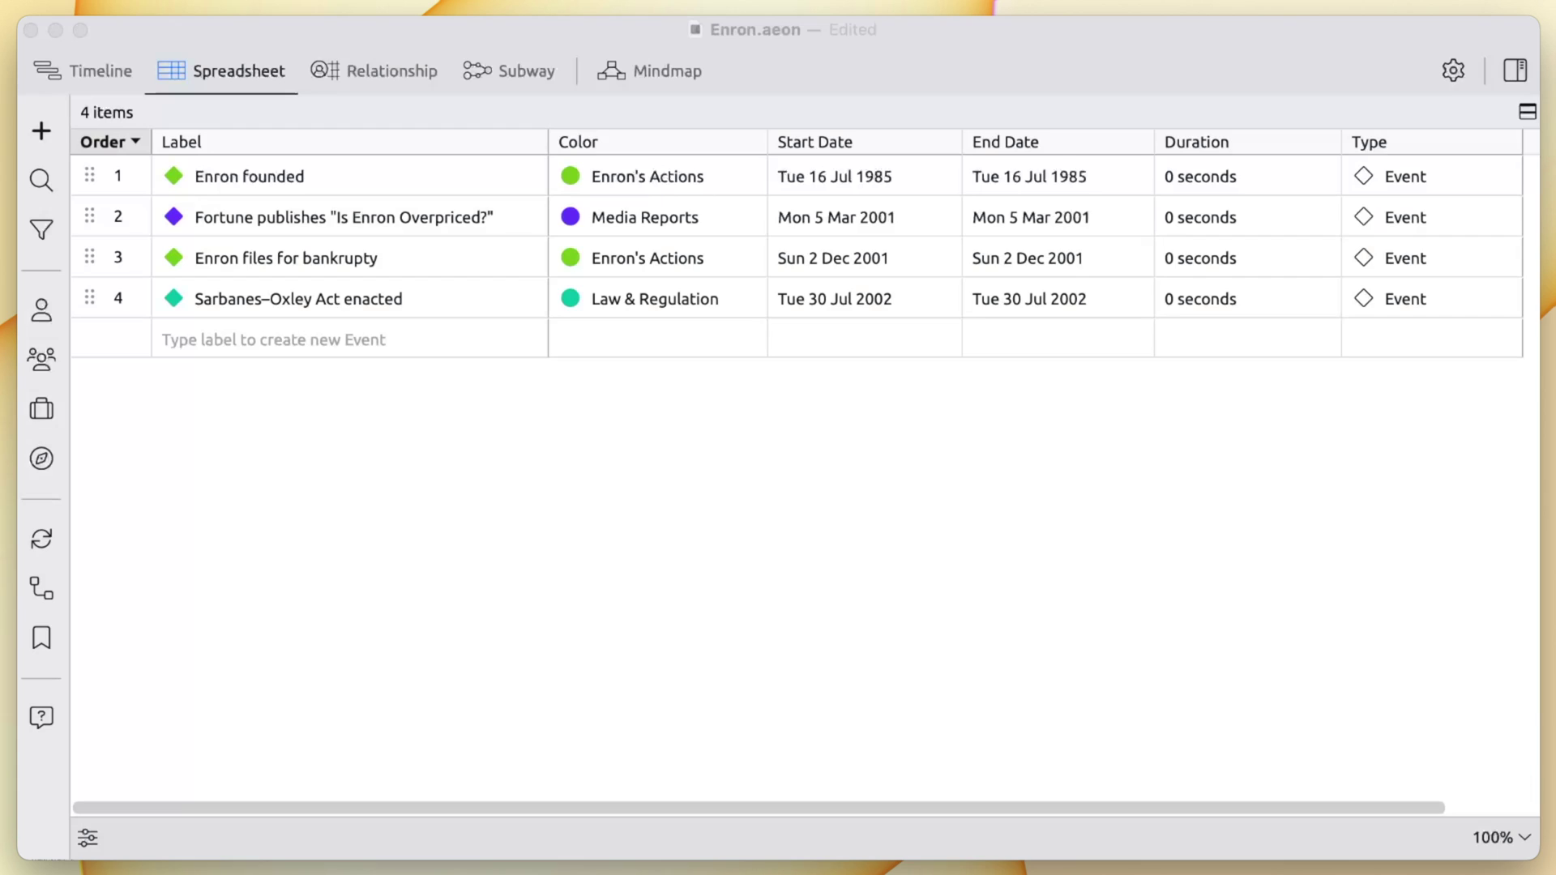
Step: Add the event 'Enron's revenue rises from $13b to $140b' spanning 1996 to 2001
left_click(348, 338)
type("Enron's")
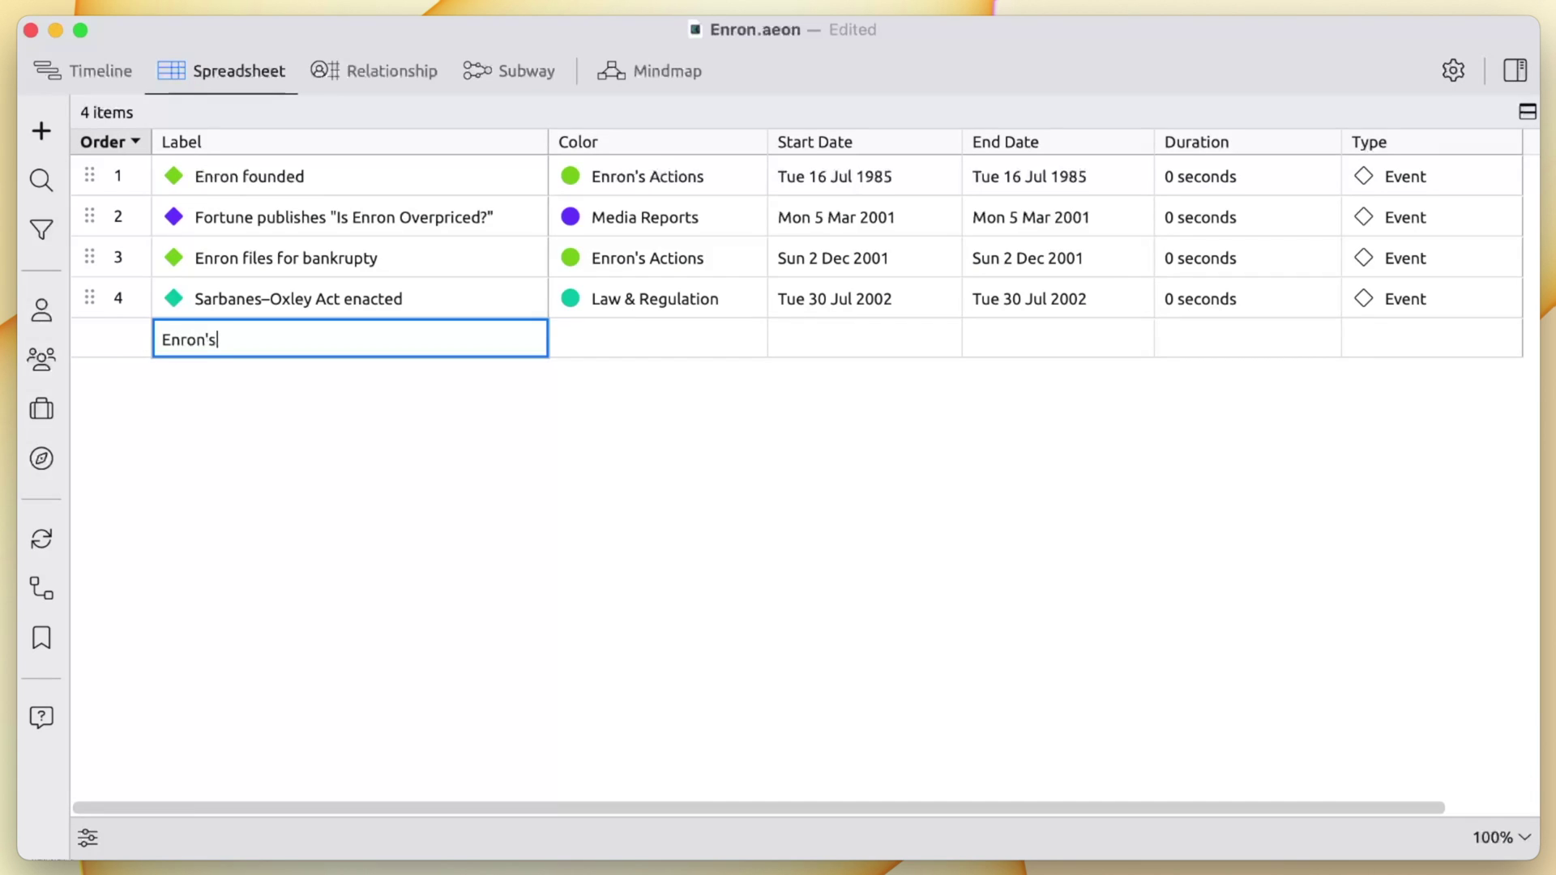
type(" revenue rises from $13")
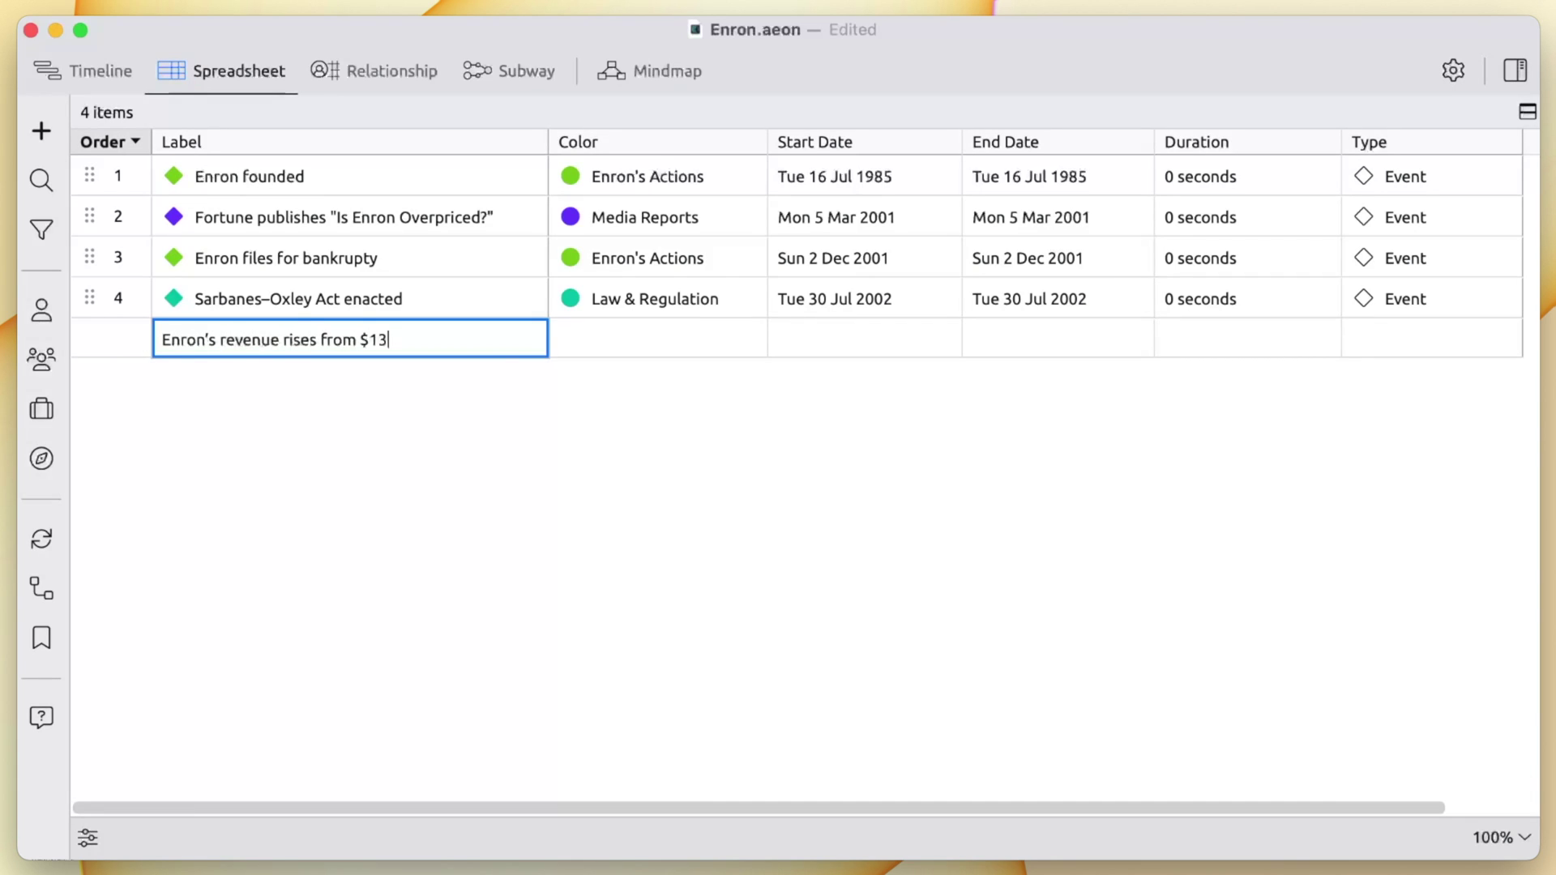
type("b to $140b")
key("Tab")
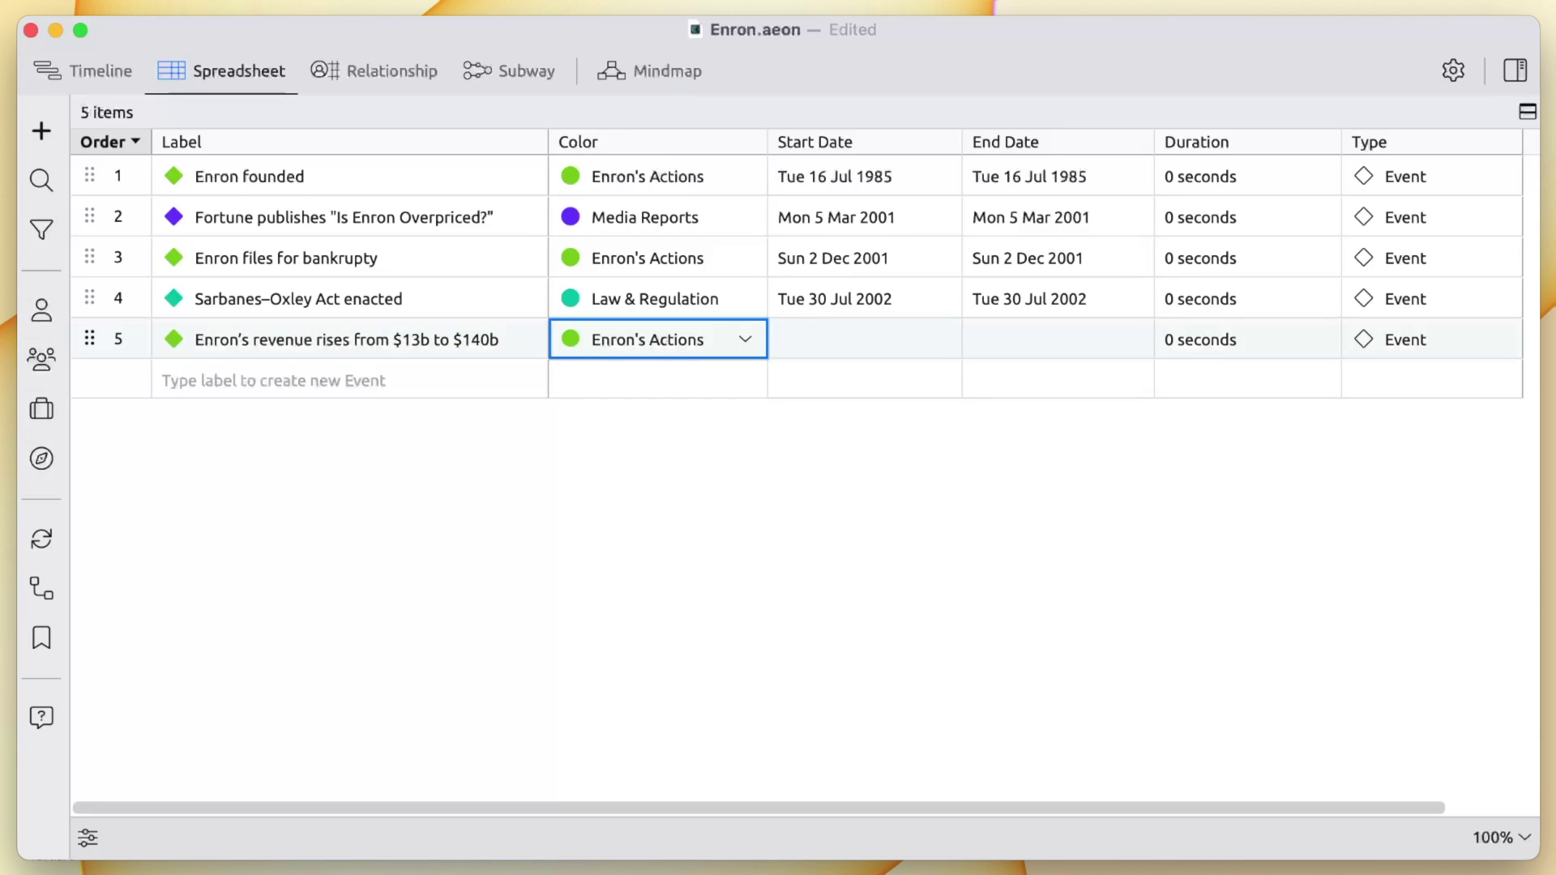
key("Tab")
type("1996")
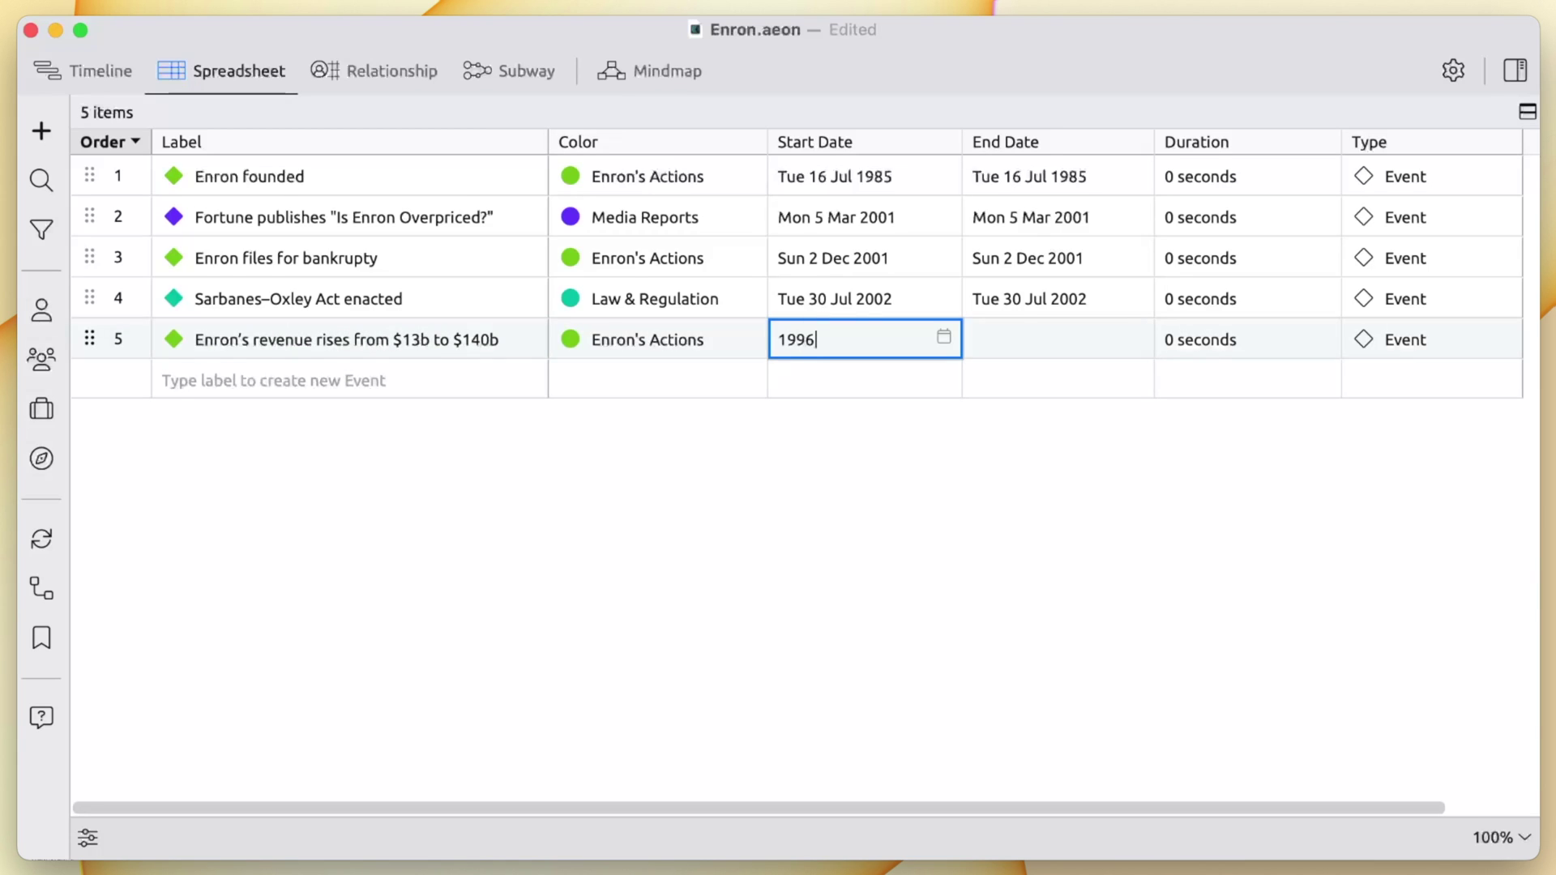
key("Tab")
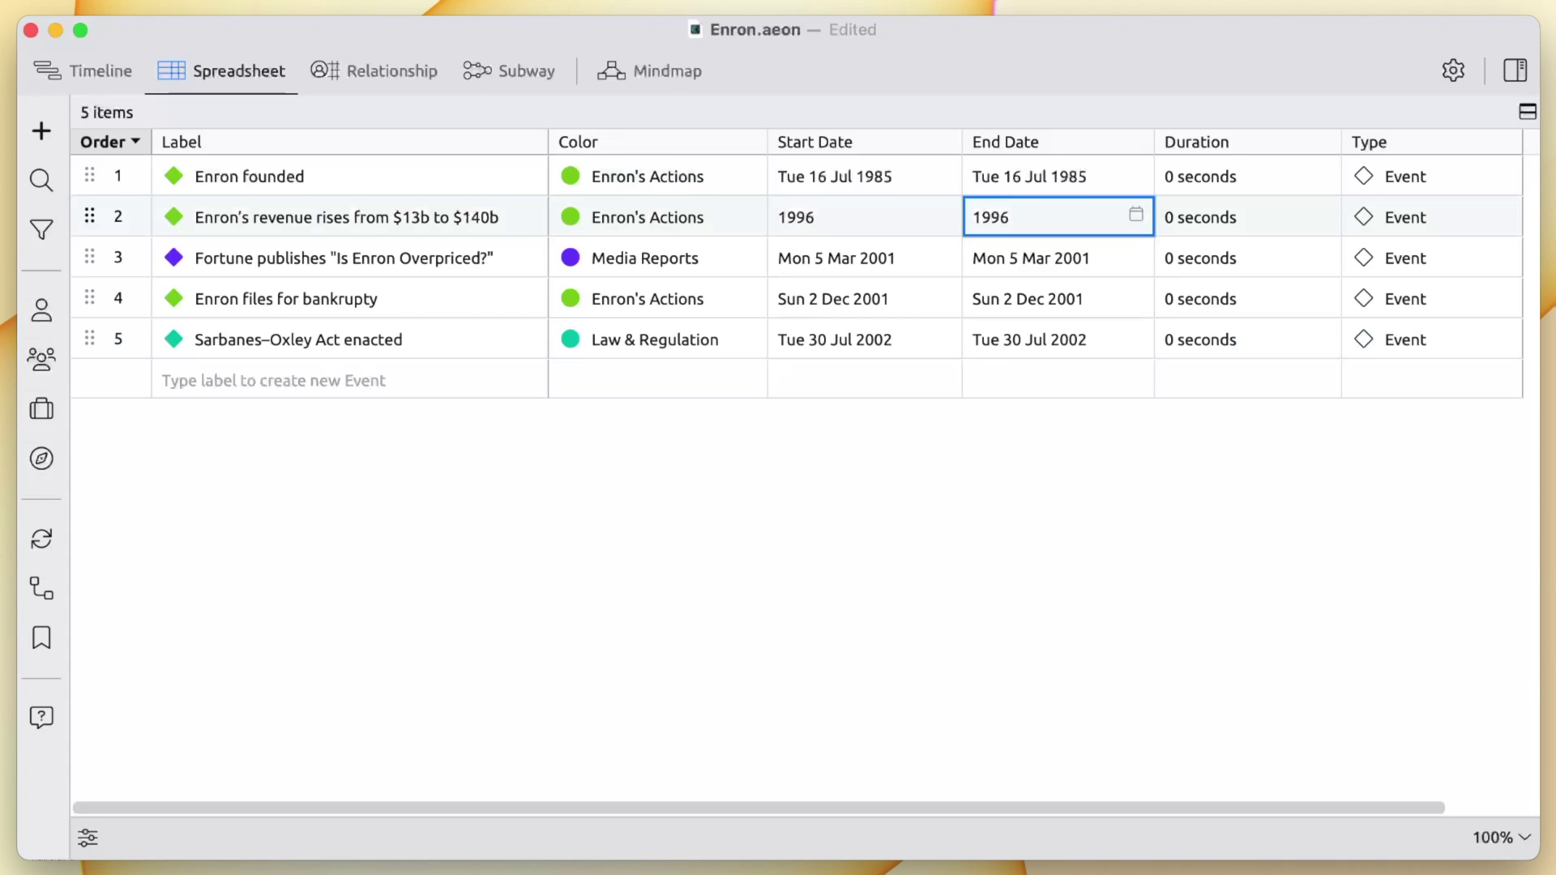
type("2001")
key("Tab")
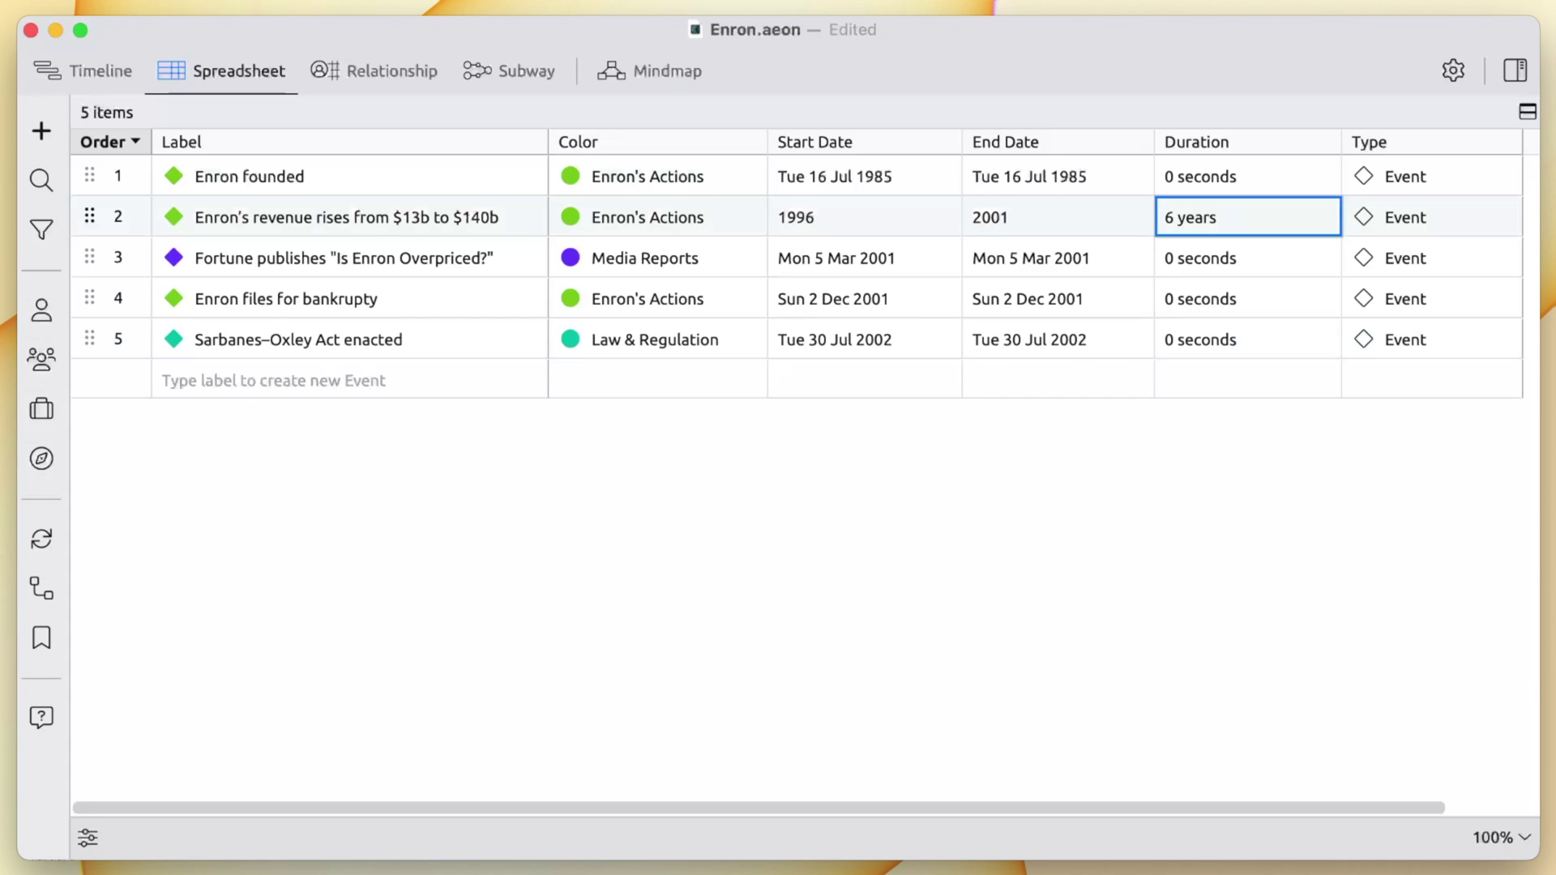
Step: Add a Markets & Finance event 'Enron's shares reach their peak price of $90' for Aug 2000, nested under the revenue rise
left_click(349, 379)
type("Enron’s ")
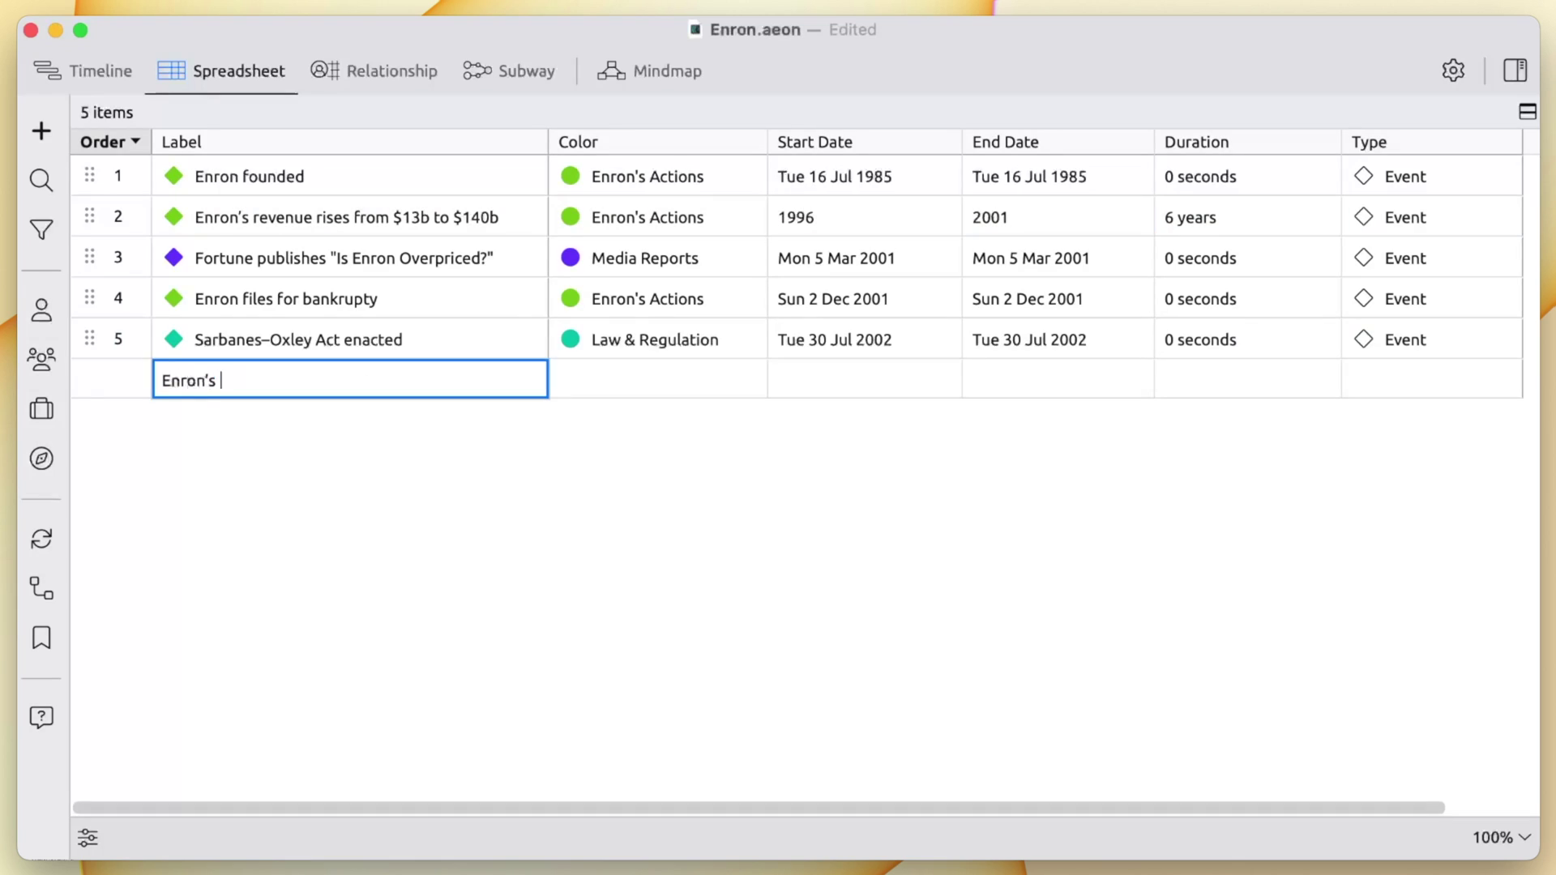
type("shares reach their peak price of $90")
key("Tab")
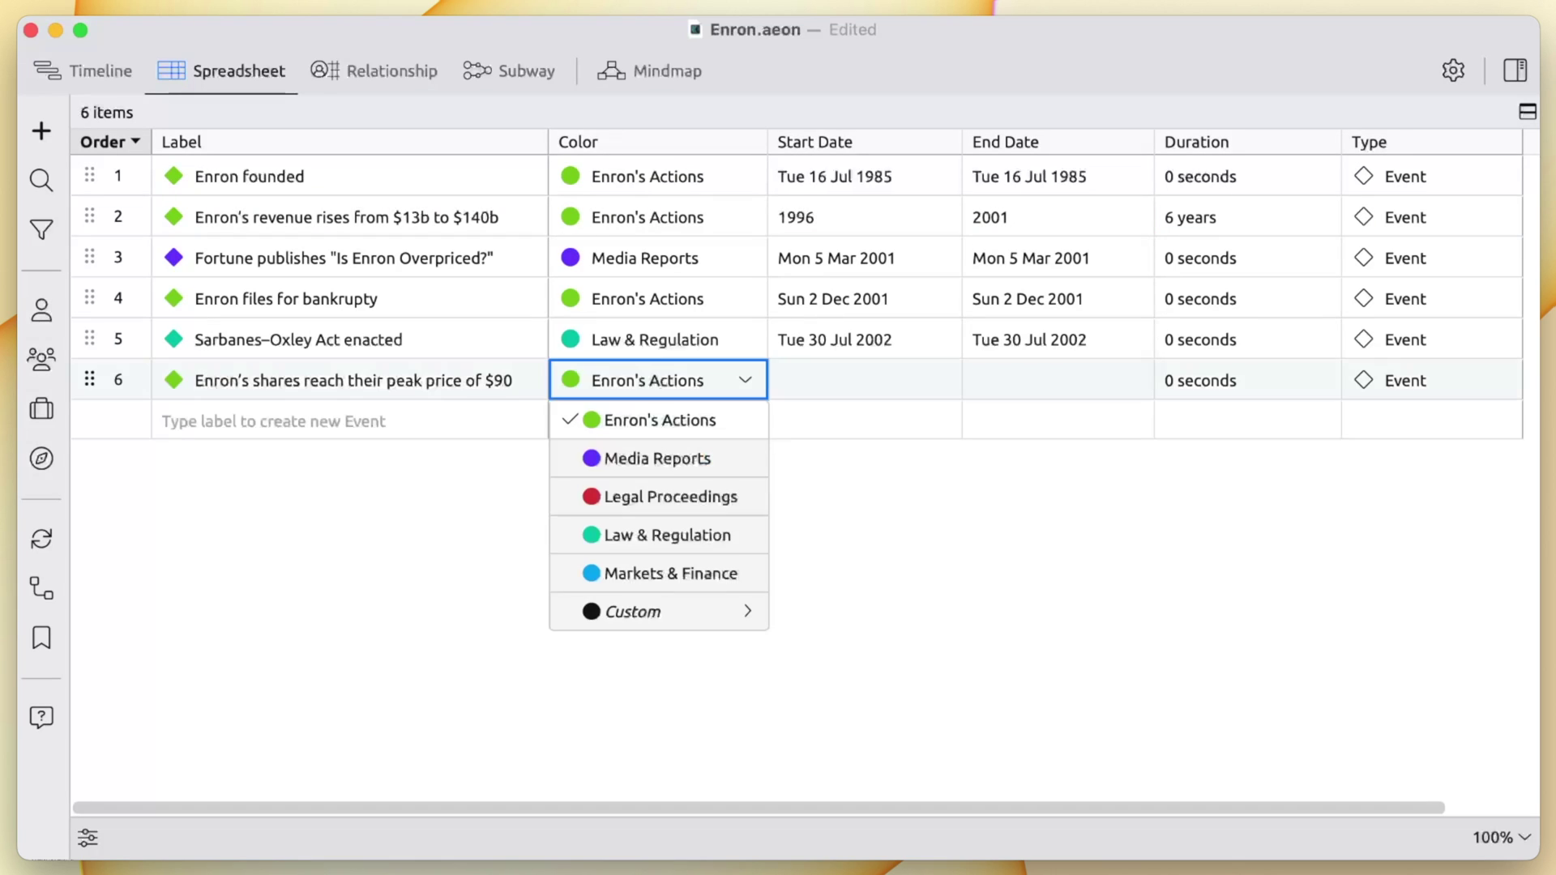
key("Down")
key("Down")
key("Down")
key("Down")
key("Tab")
type("Aug 2000")
key("Tab")
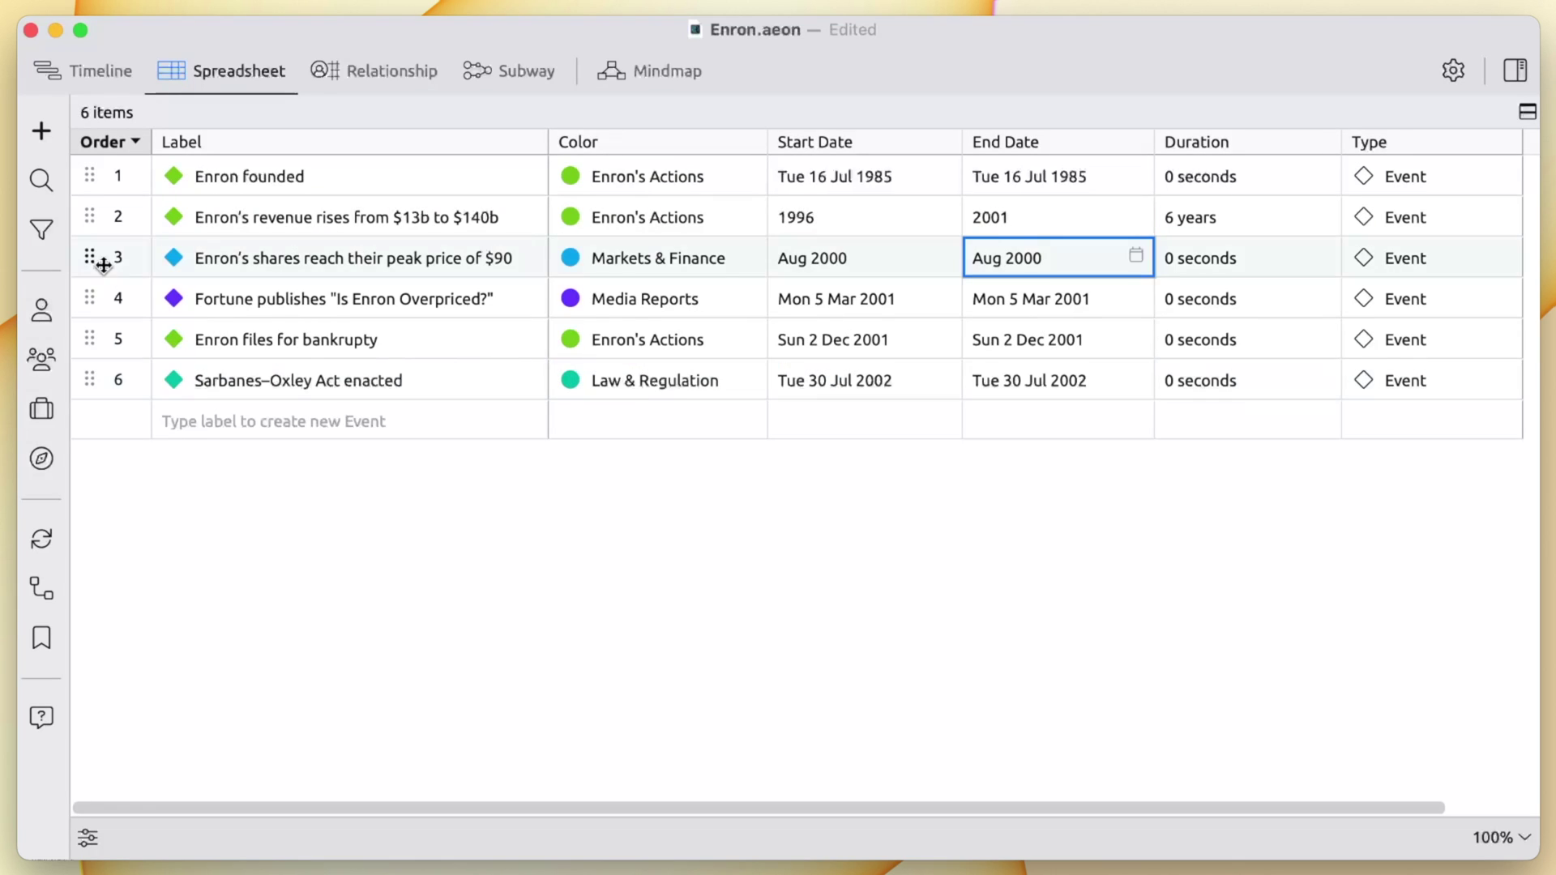
left_click_drag(95, 259, 96, 221)
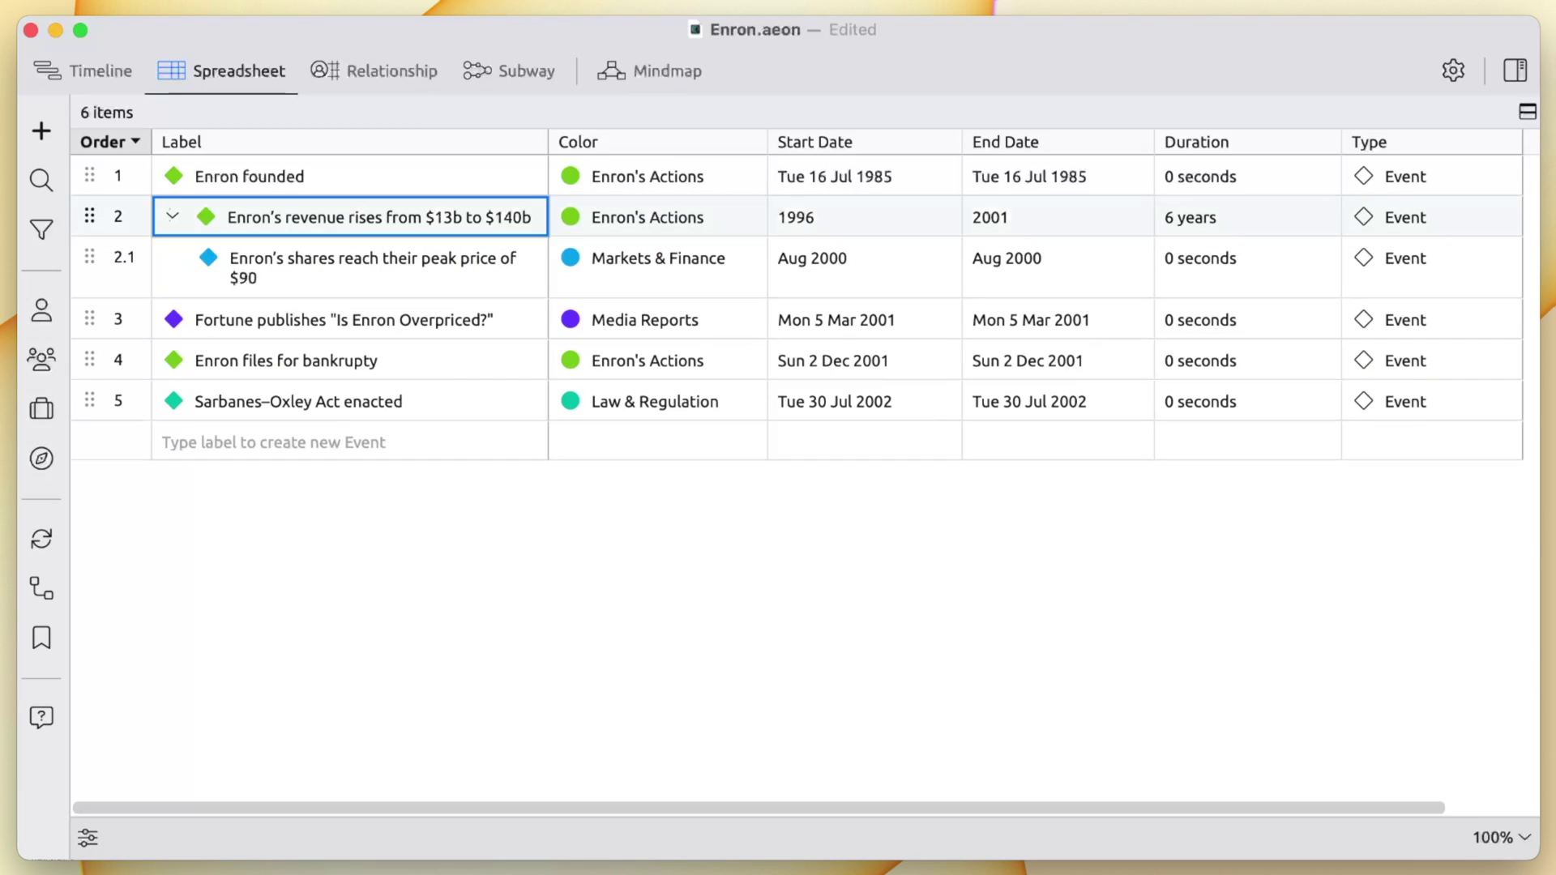
left_click(214, 16)
Step: Import the 14 rows of EnronEvents.csv as new events in the chronology
left_click(294, 372)
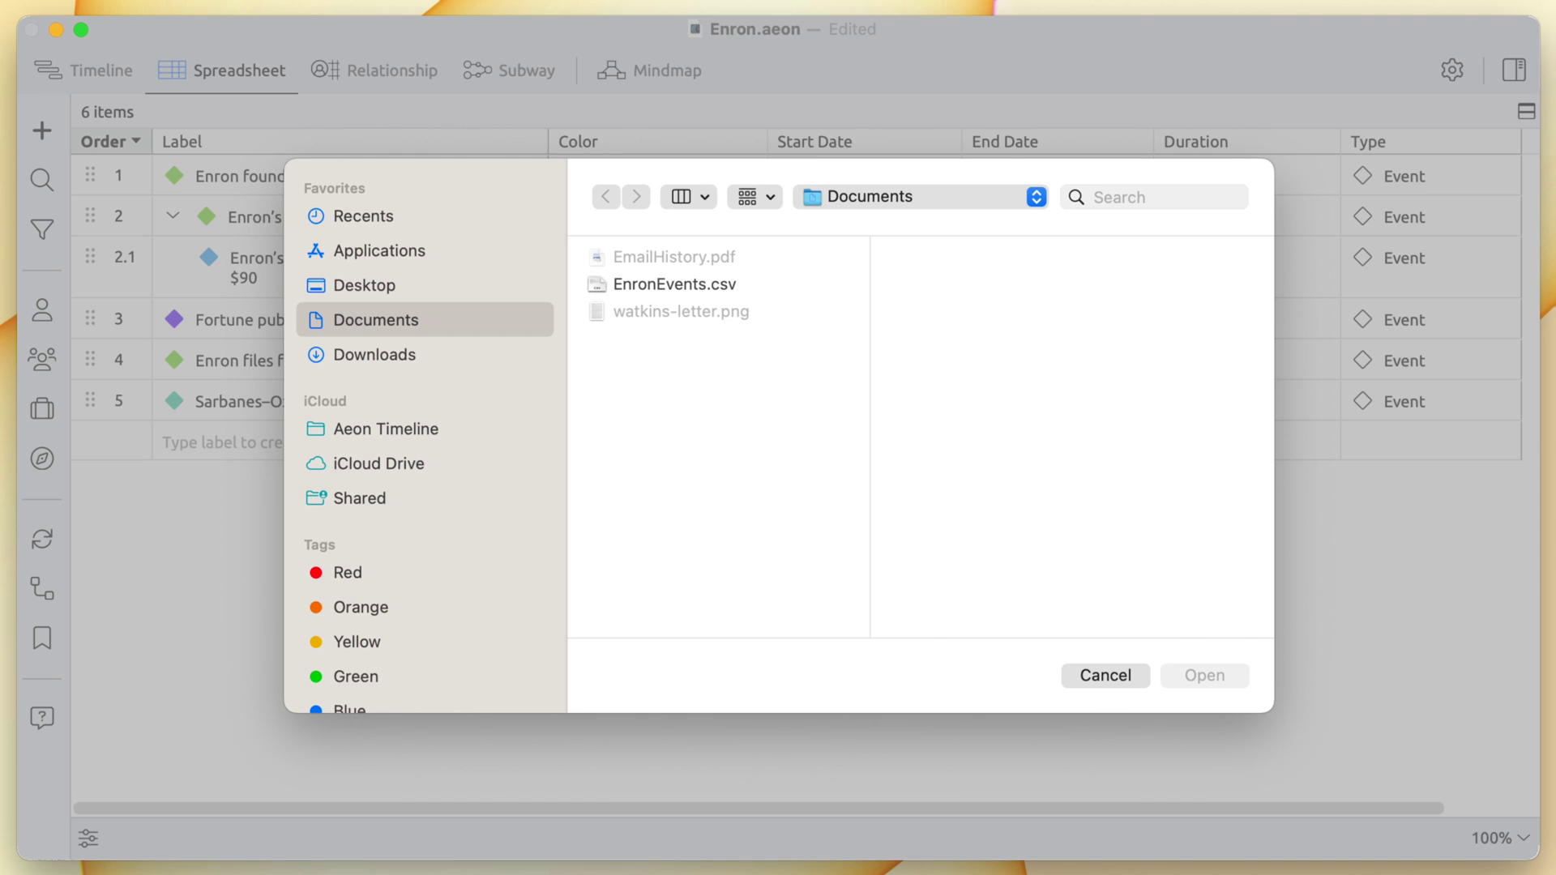
double_click(682, 285)
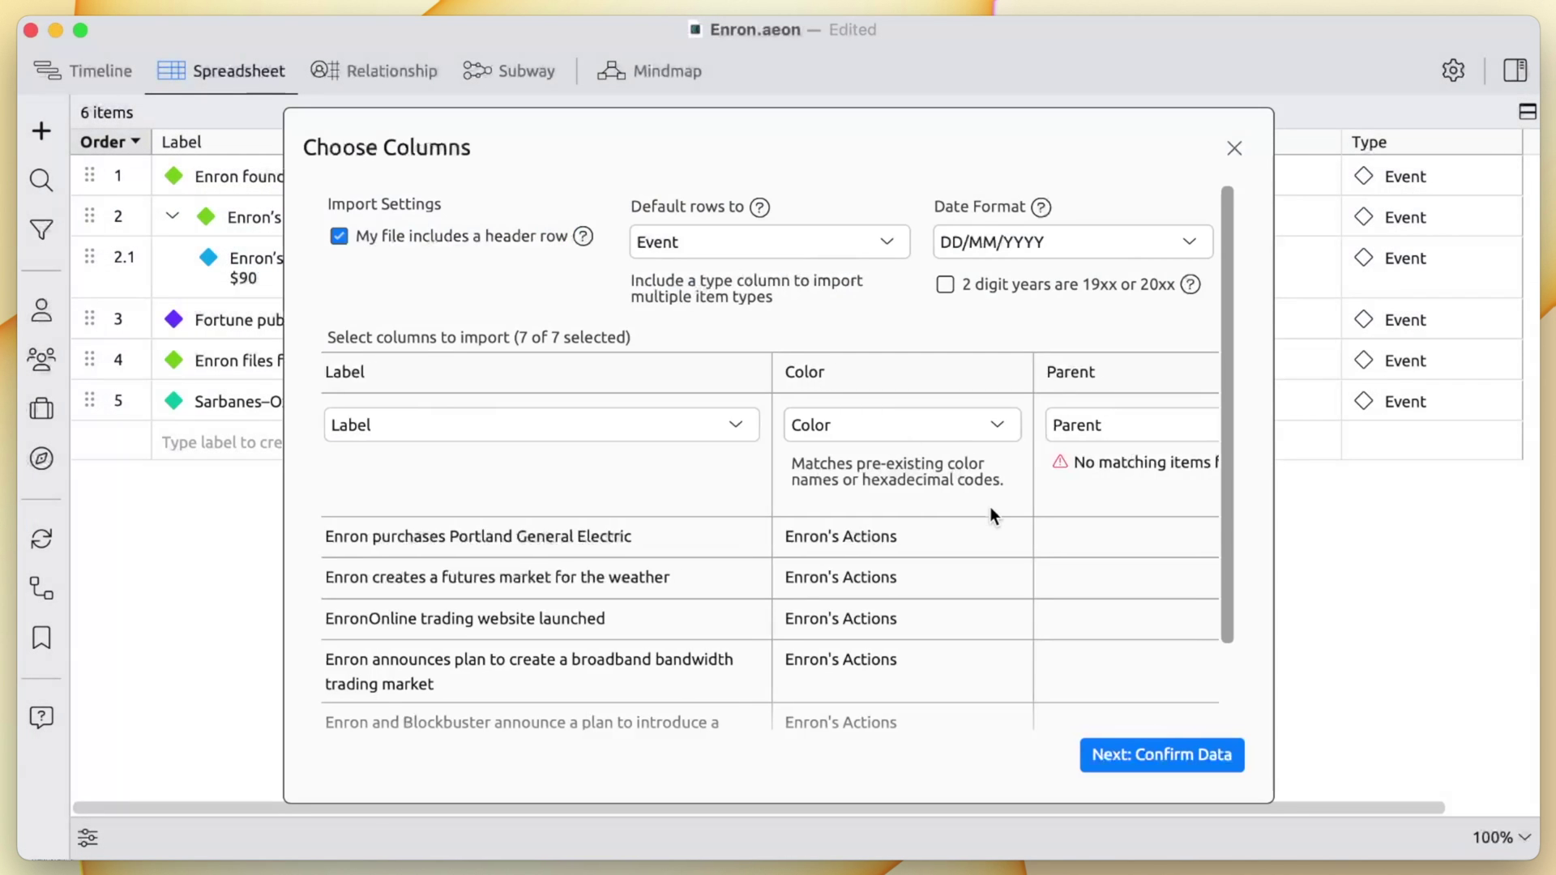
scroll(990, 507, "right", 10)
scroll(989, 507, "right", 7)
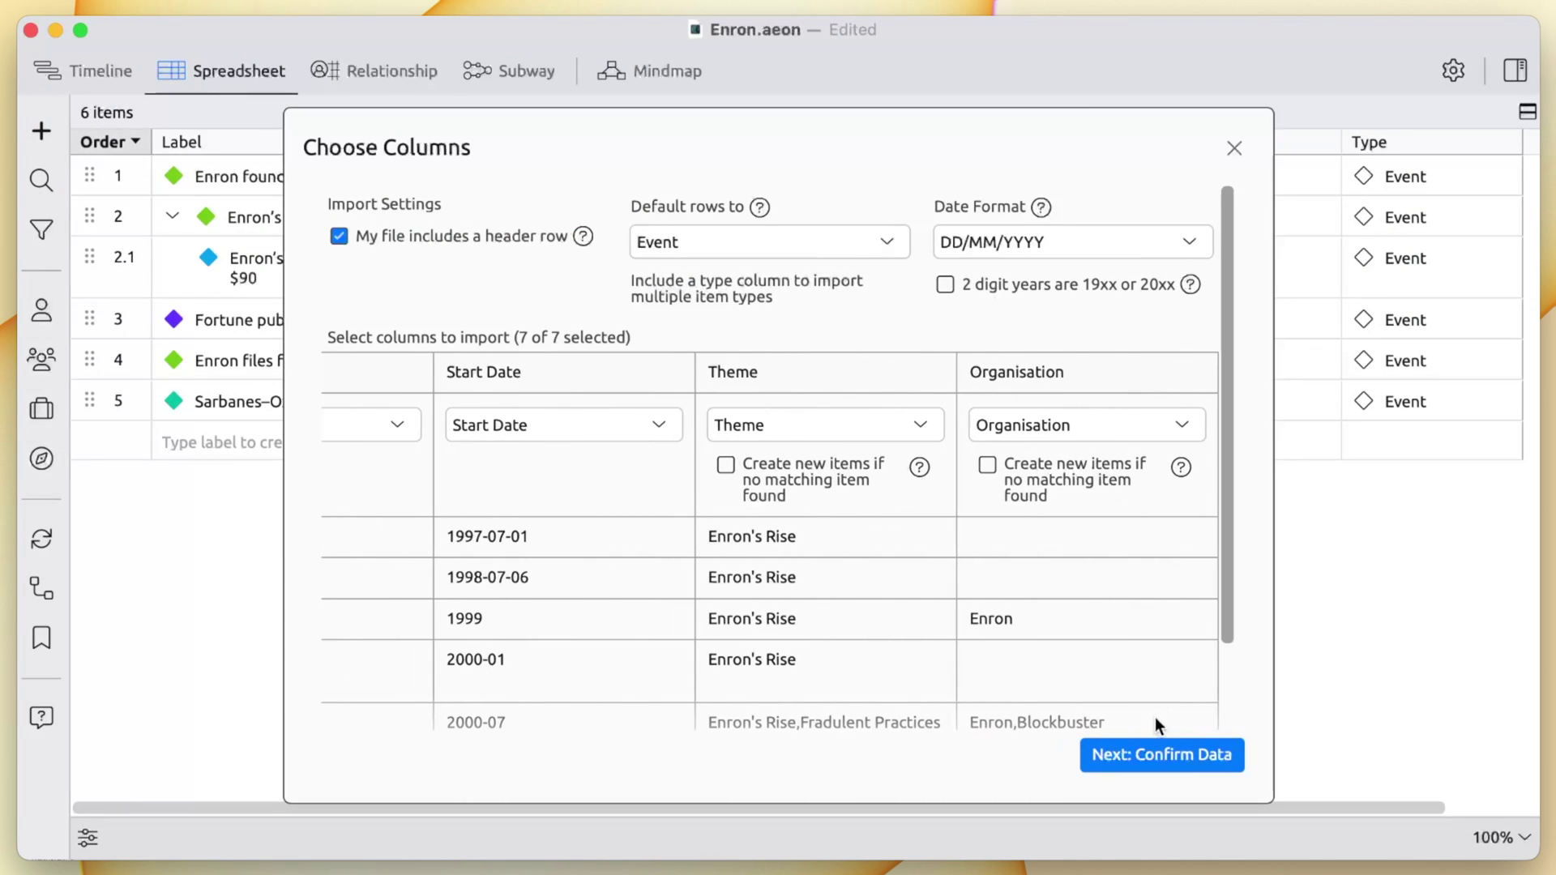
left_click(1157, 753)
left_click(1191, 753)
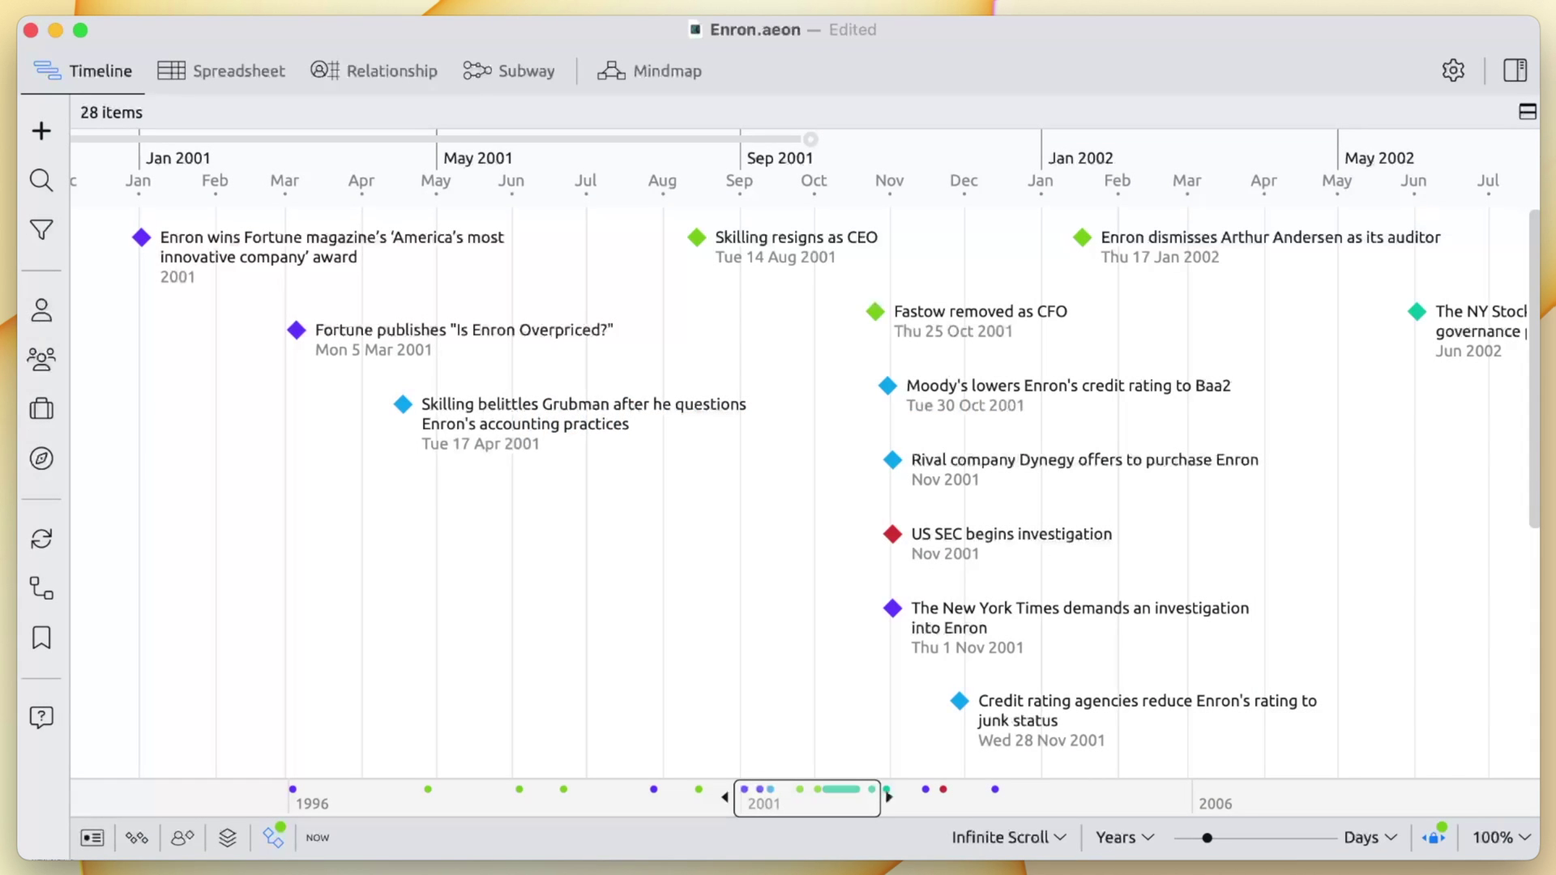
Step: Create a 15 Aug 2001 event about the whistleblower emailing the CEO about accounting anomalies
double_click(702, 313)
type("Sherron Watkins ")
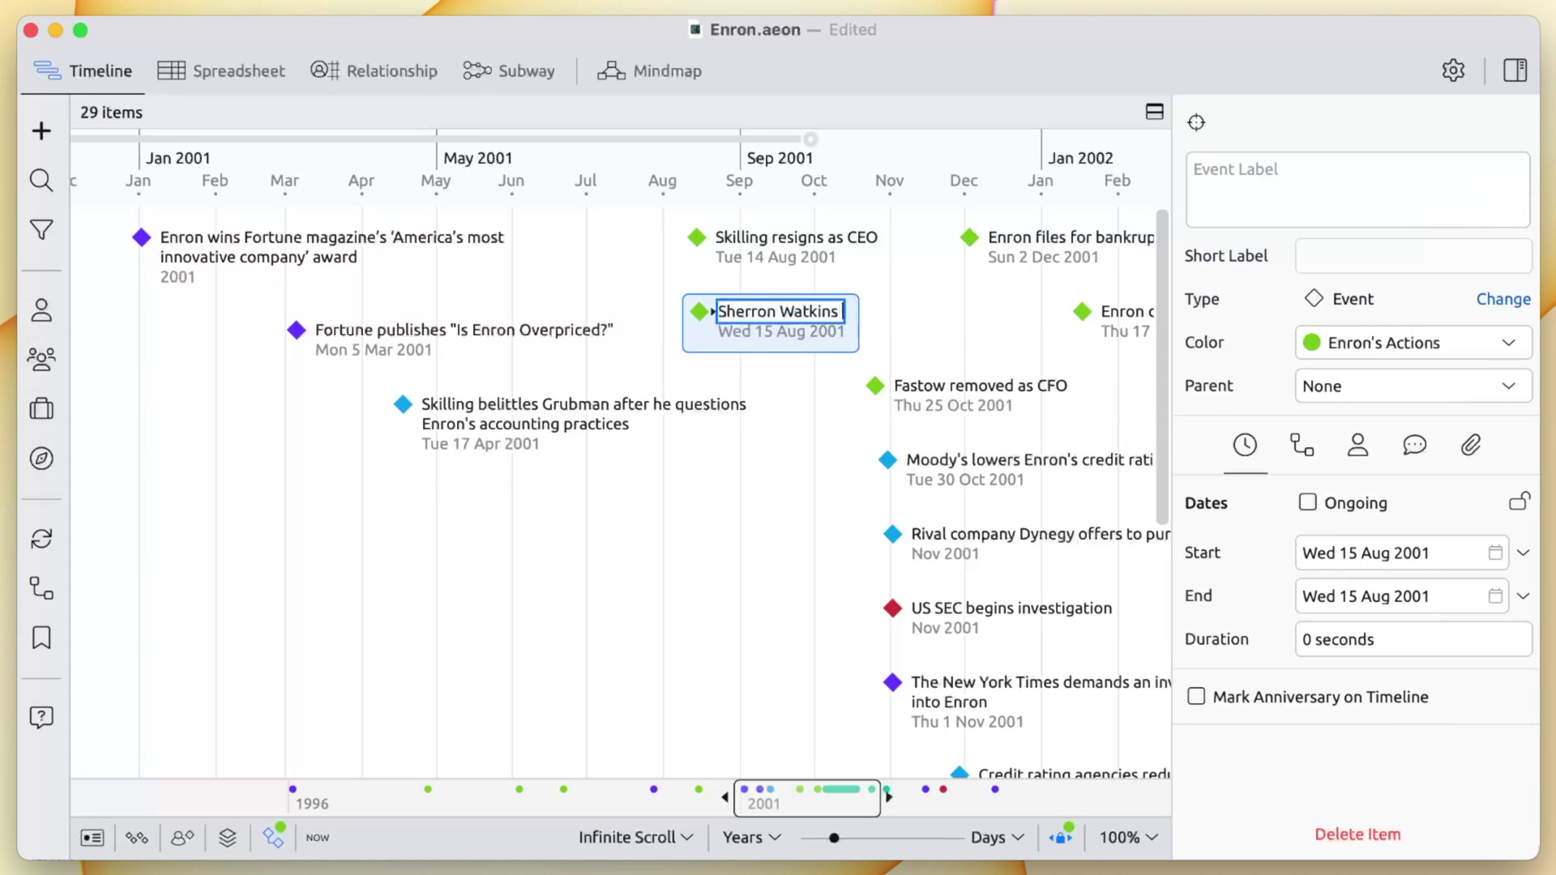
type("emails Ken Lay raising a")
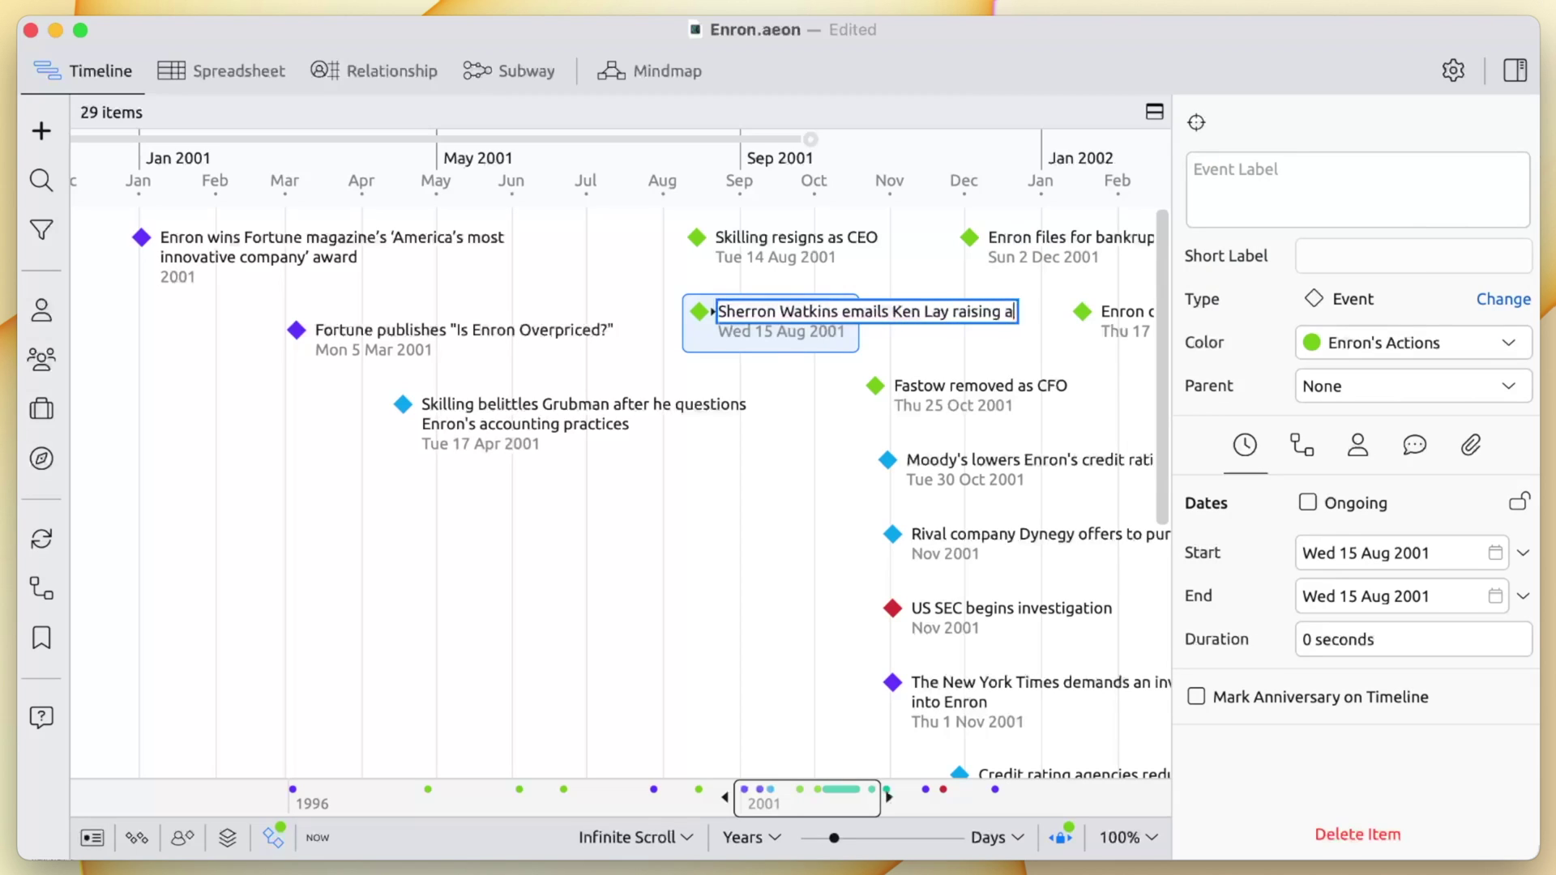
type(" number of accounting anomalies")
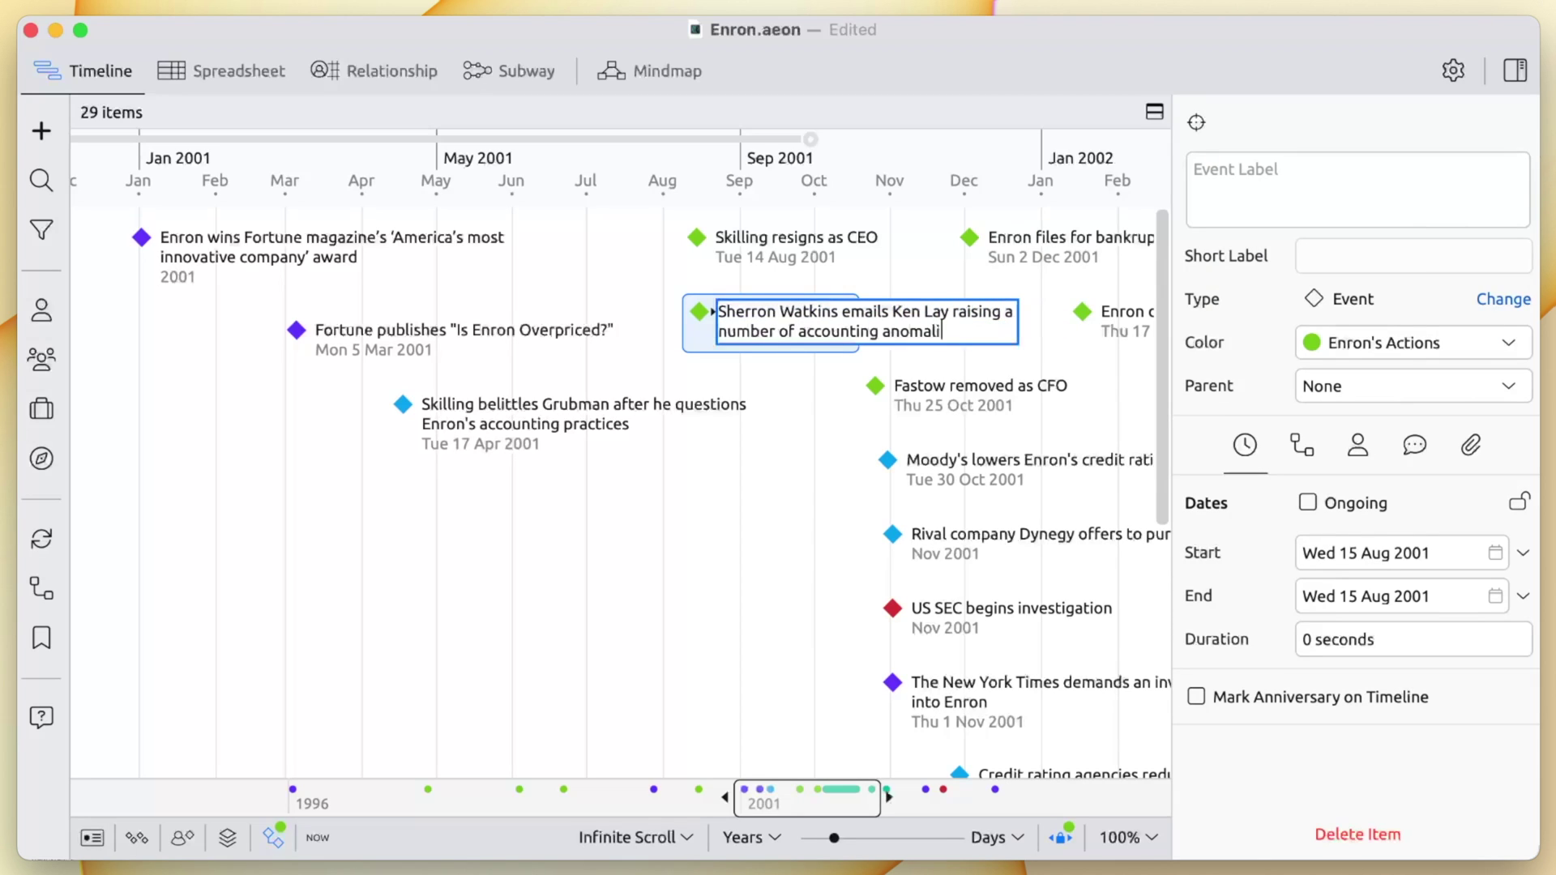
key("Return")
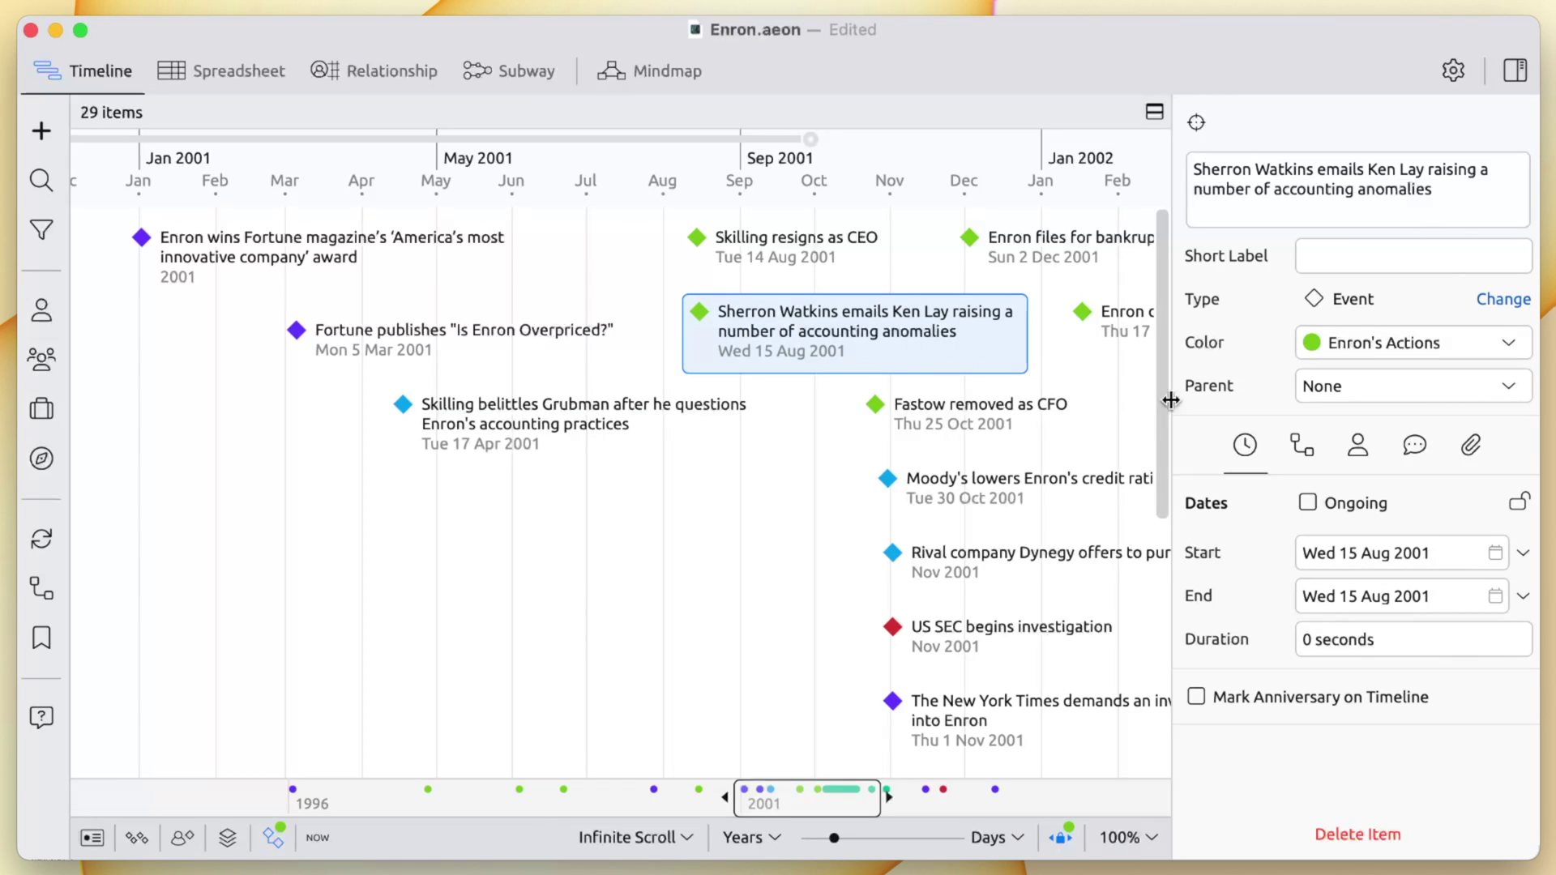
Step: Give the event a summary saying she feared Enron would implode in a wave of scandals
left_click(1416, 446)
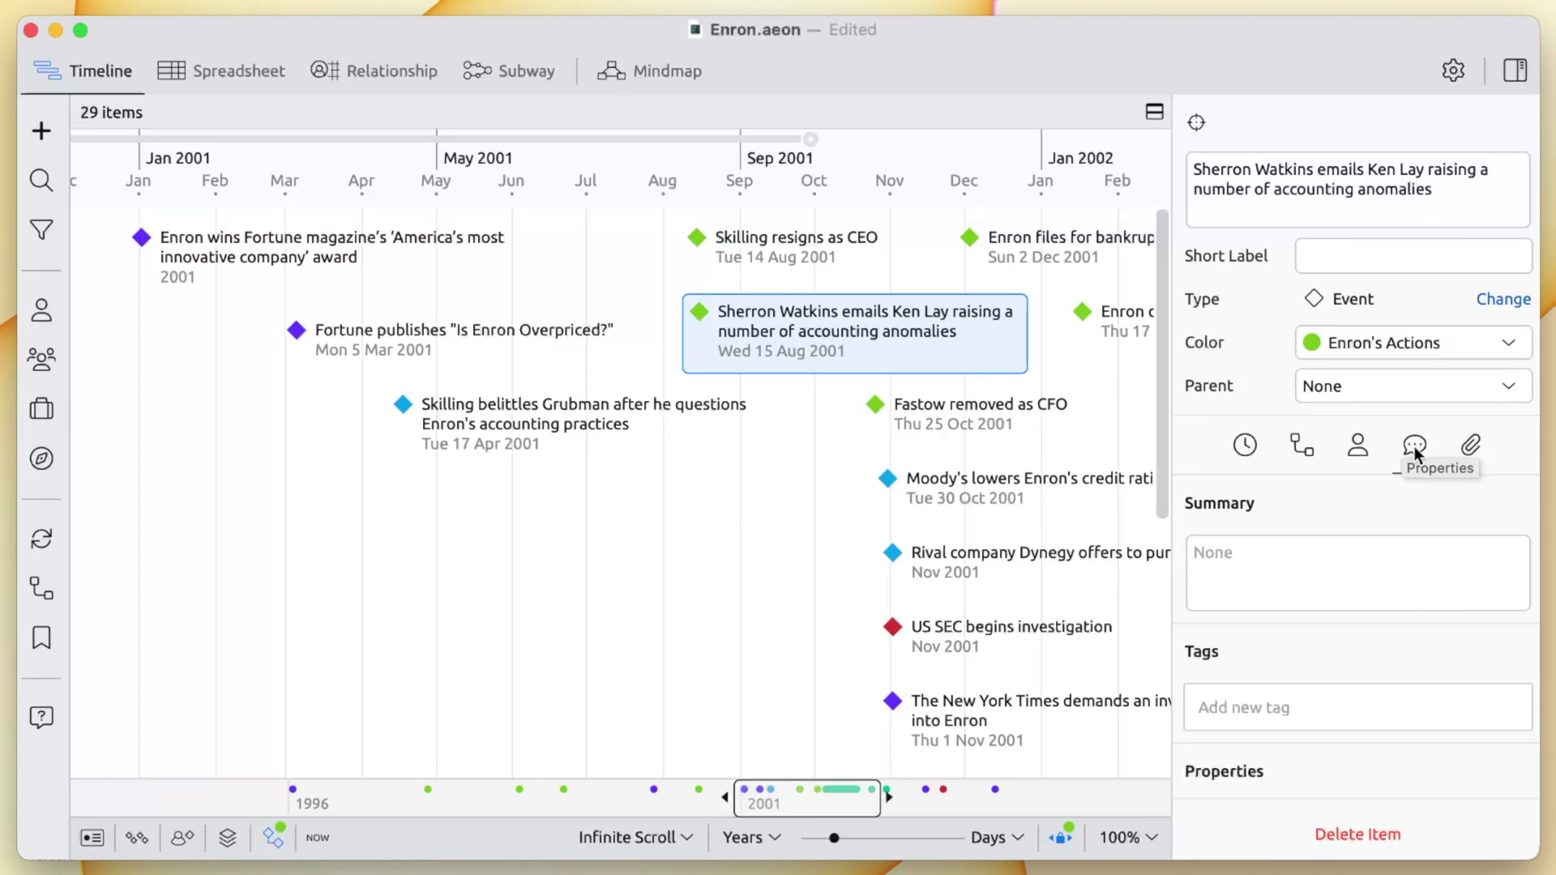
left_click(1284, 559)
type("Watkins expressed her")
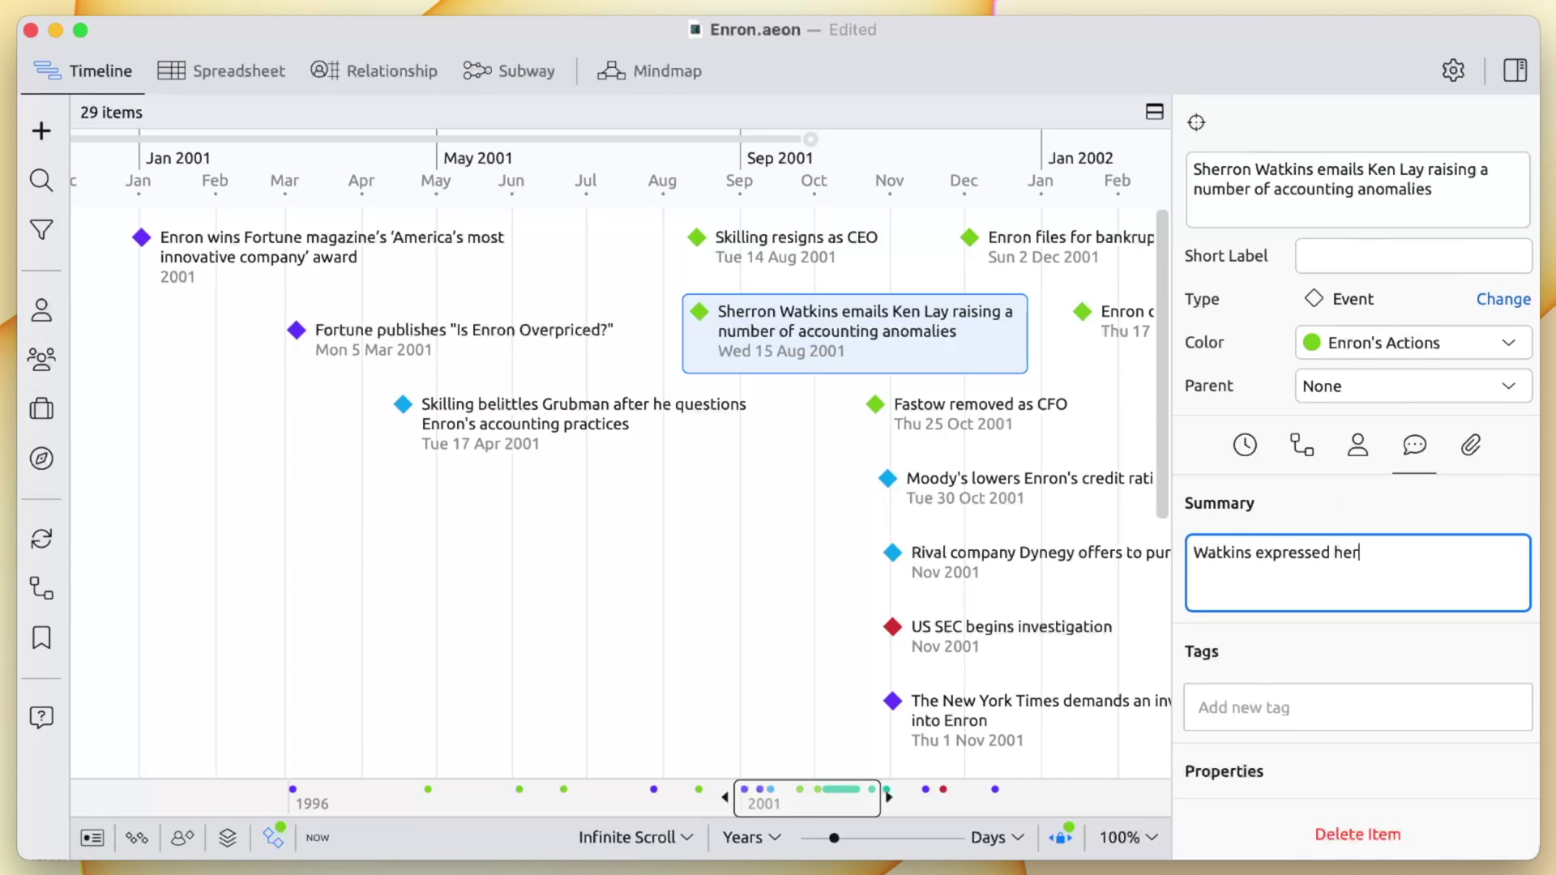
type(" fear that Enron would implode in a wave of scandals.")
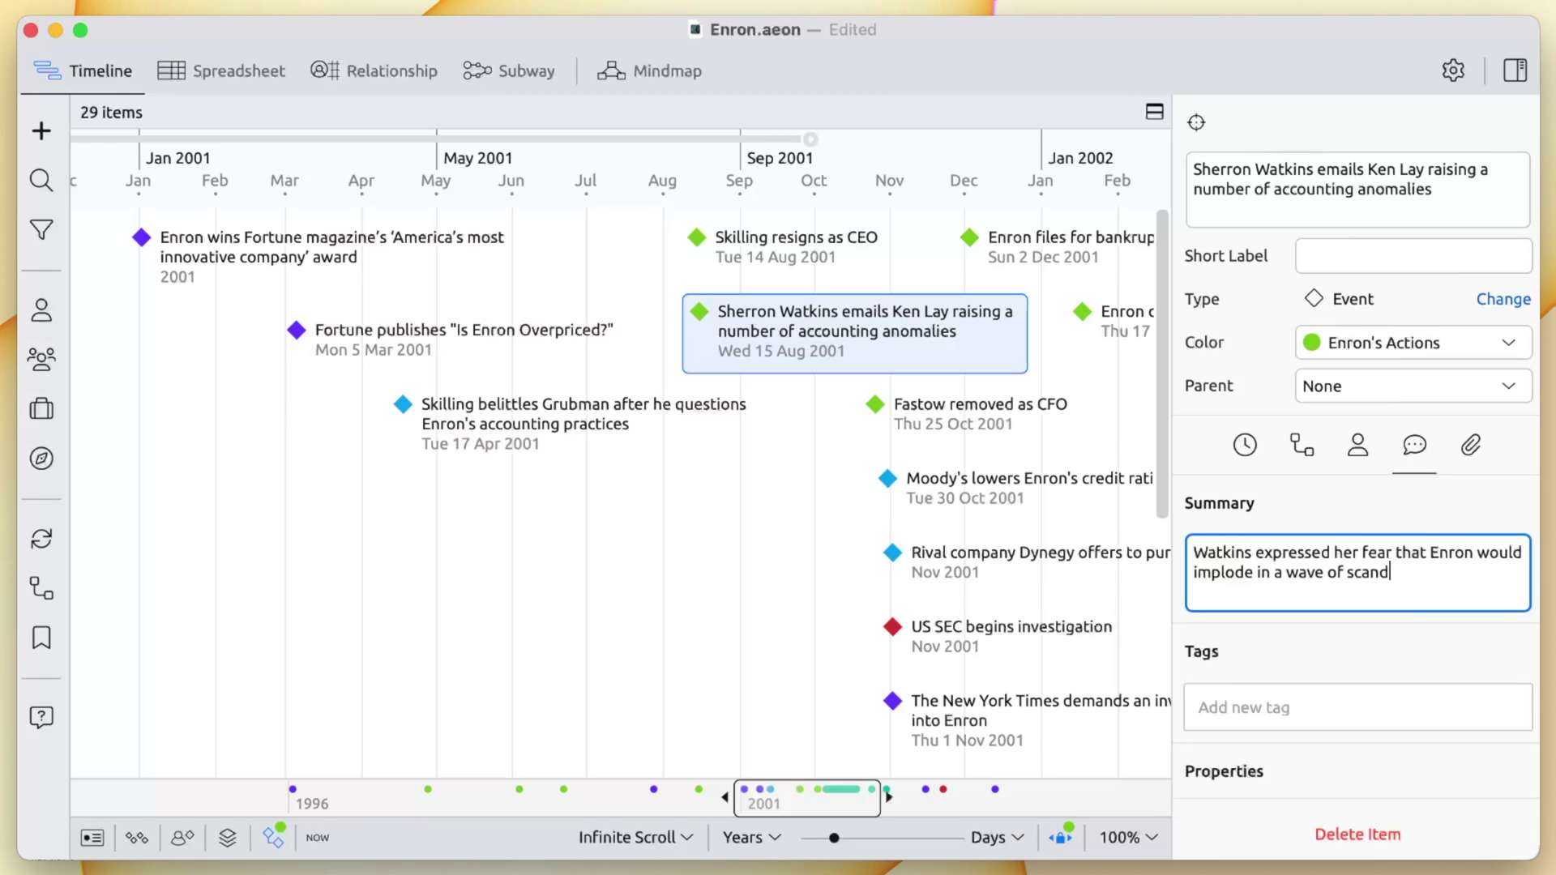
Step: Attach the letter image and the file EmailHistory.pdf to the email event
left_click(1471, 448)
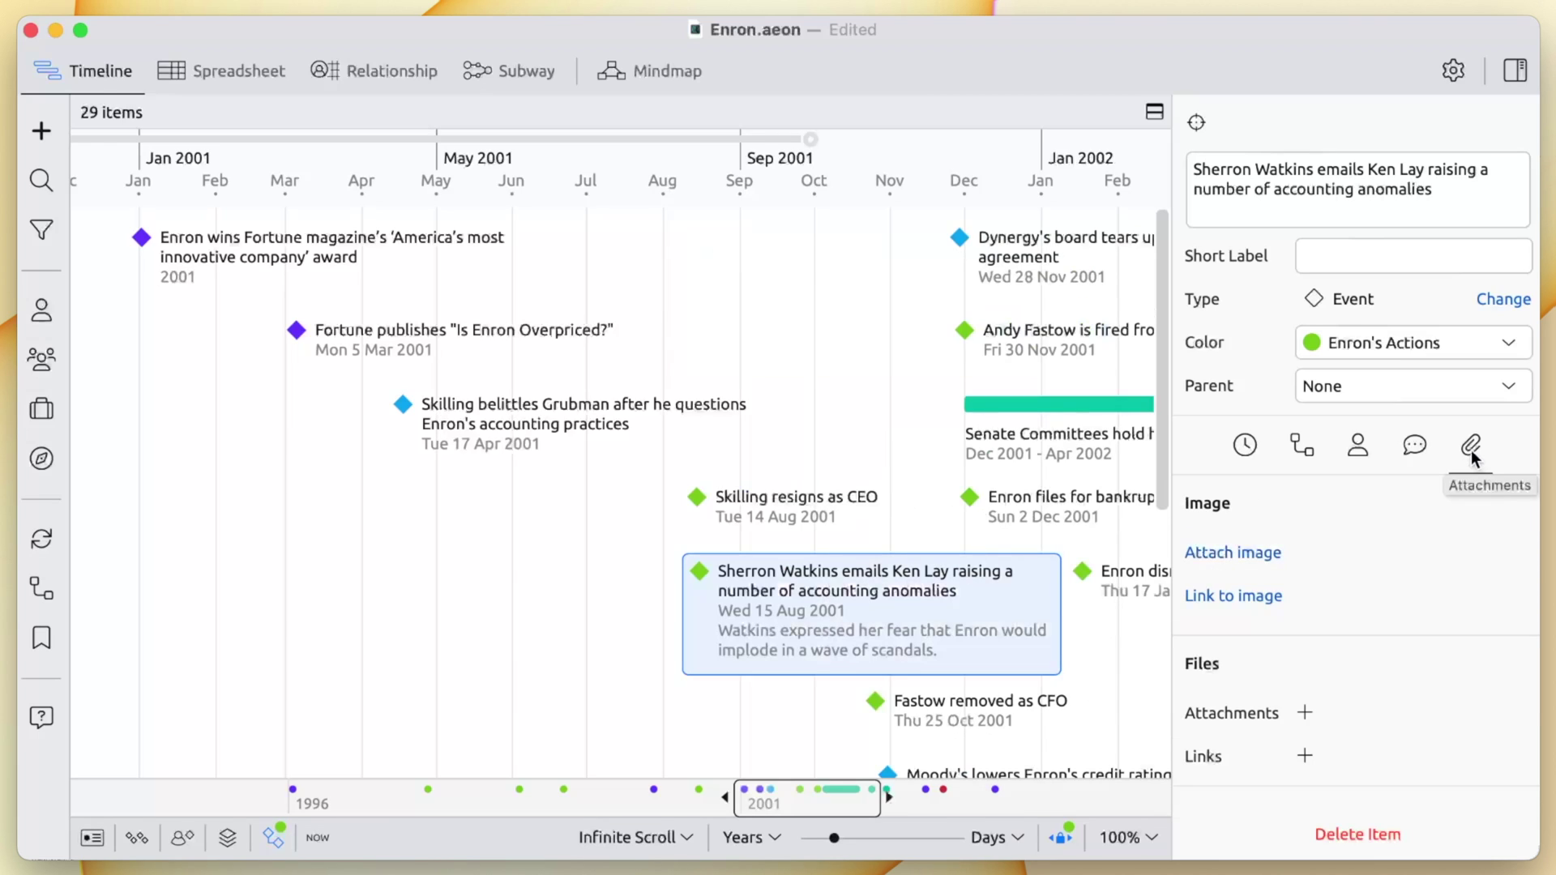
left_click(1289, 553)
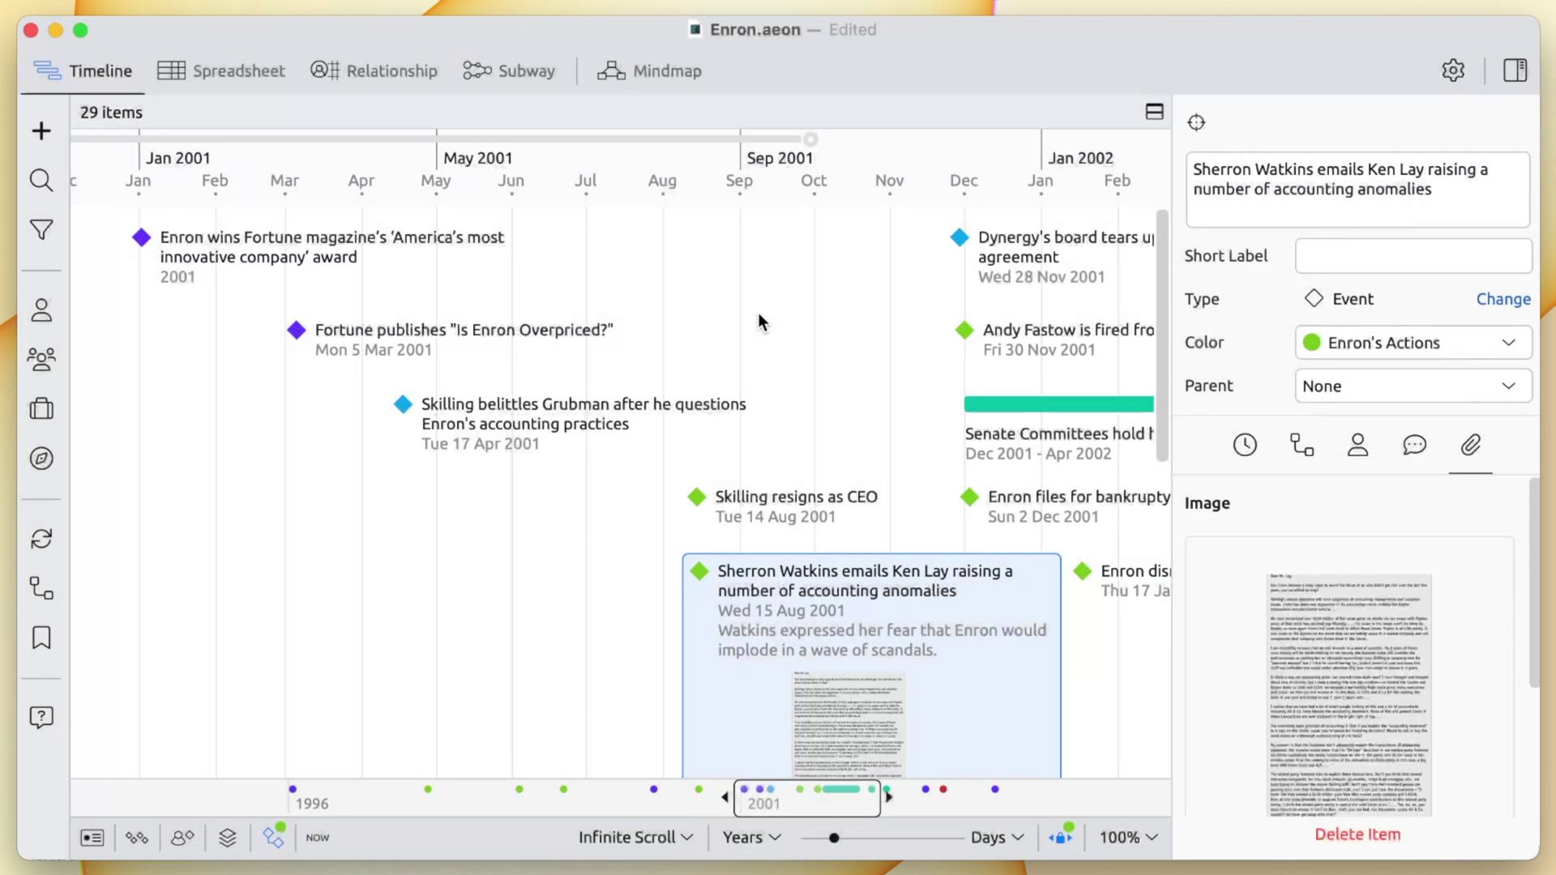
scroll(1304, 729, "down", 5)
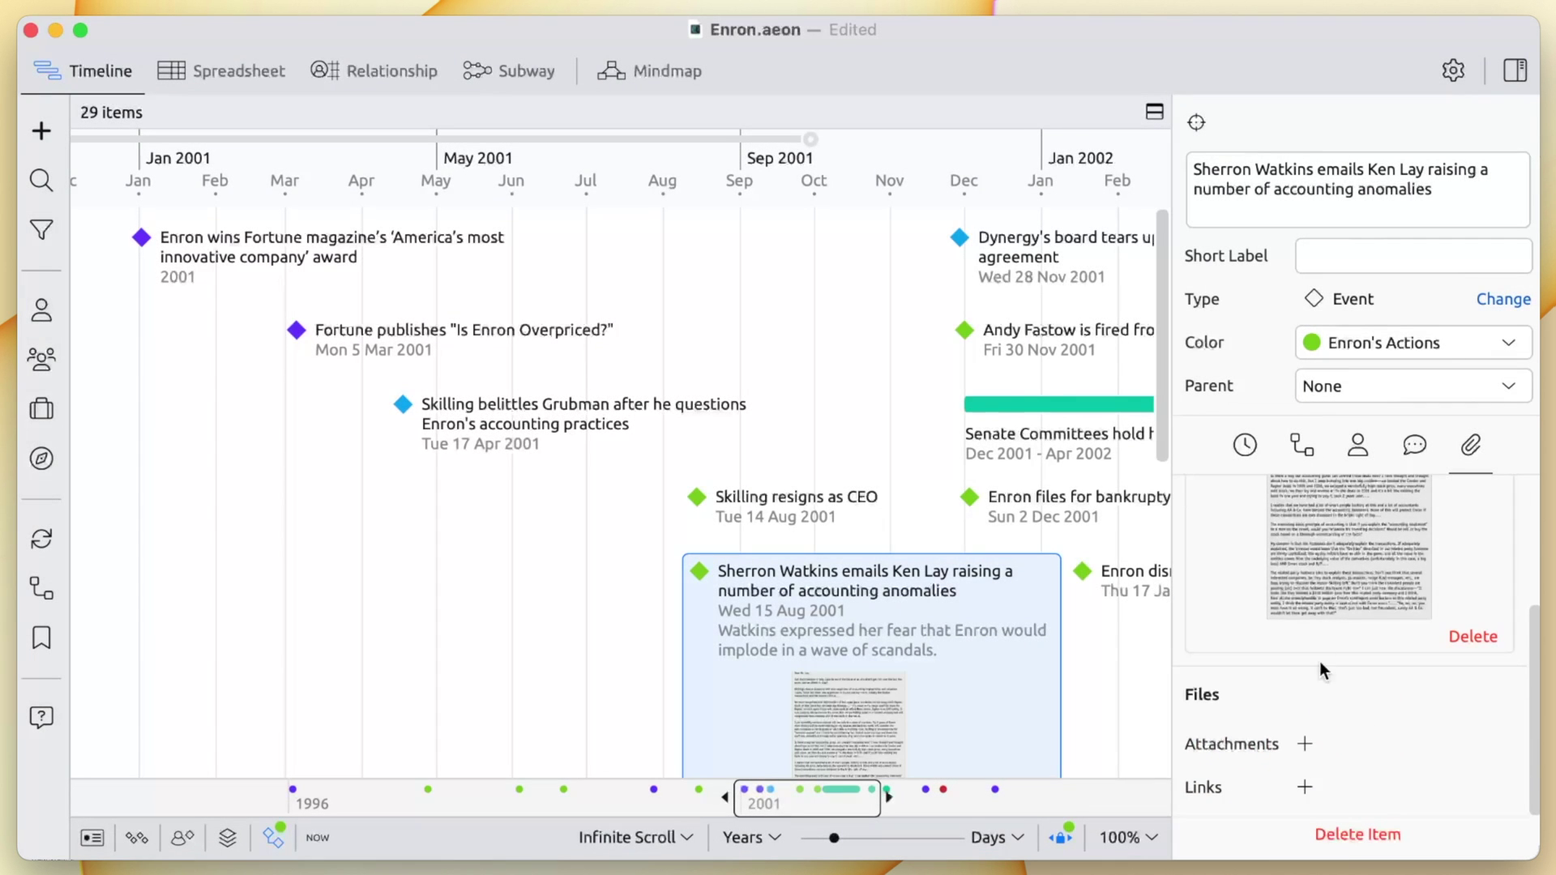
left_click(1304, 743)
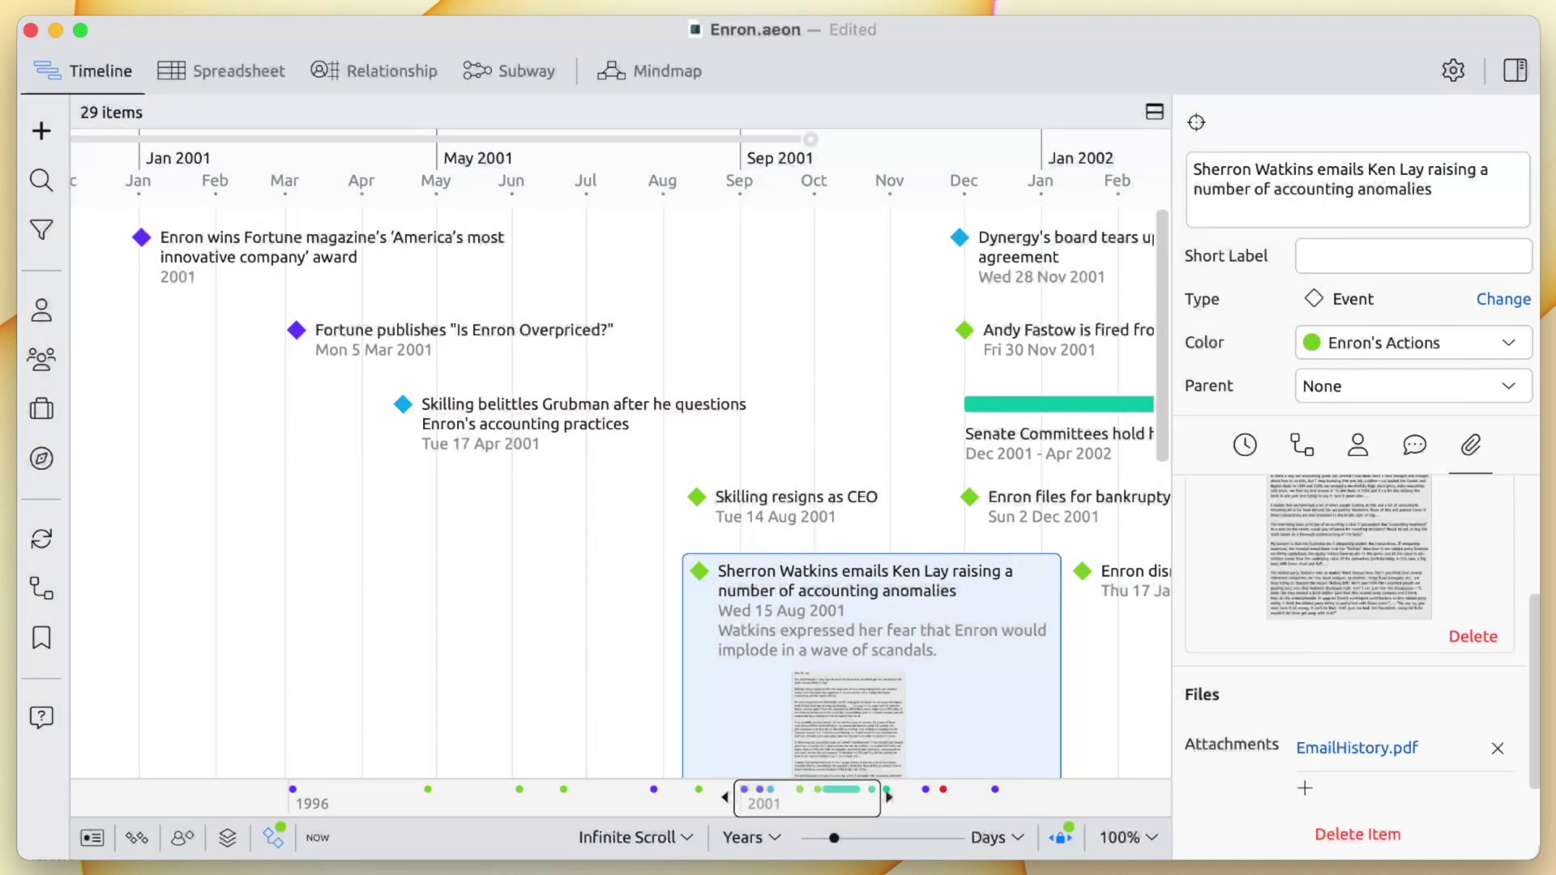
scroll(592, 641, "down", 5)
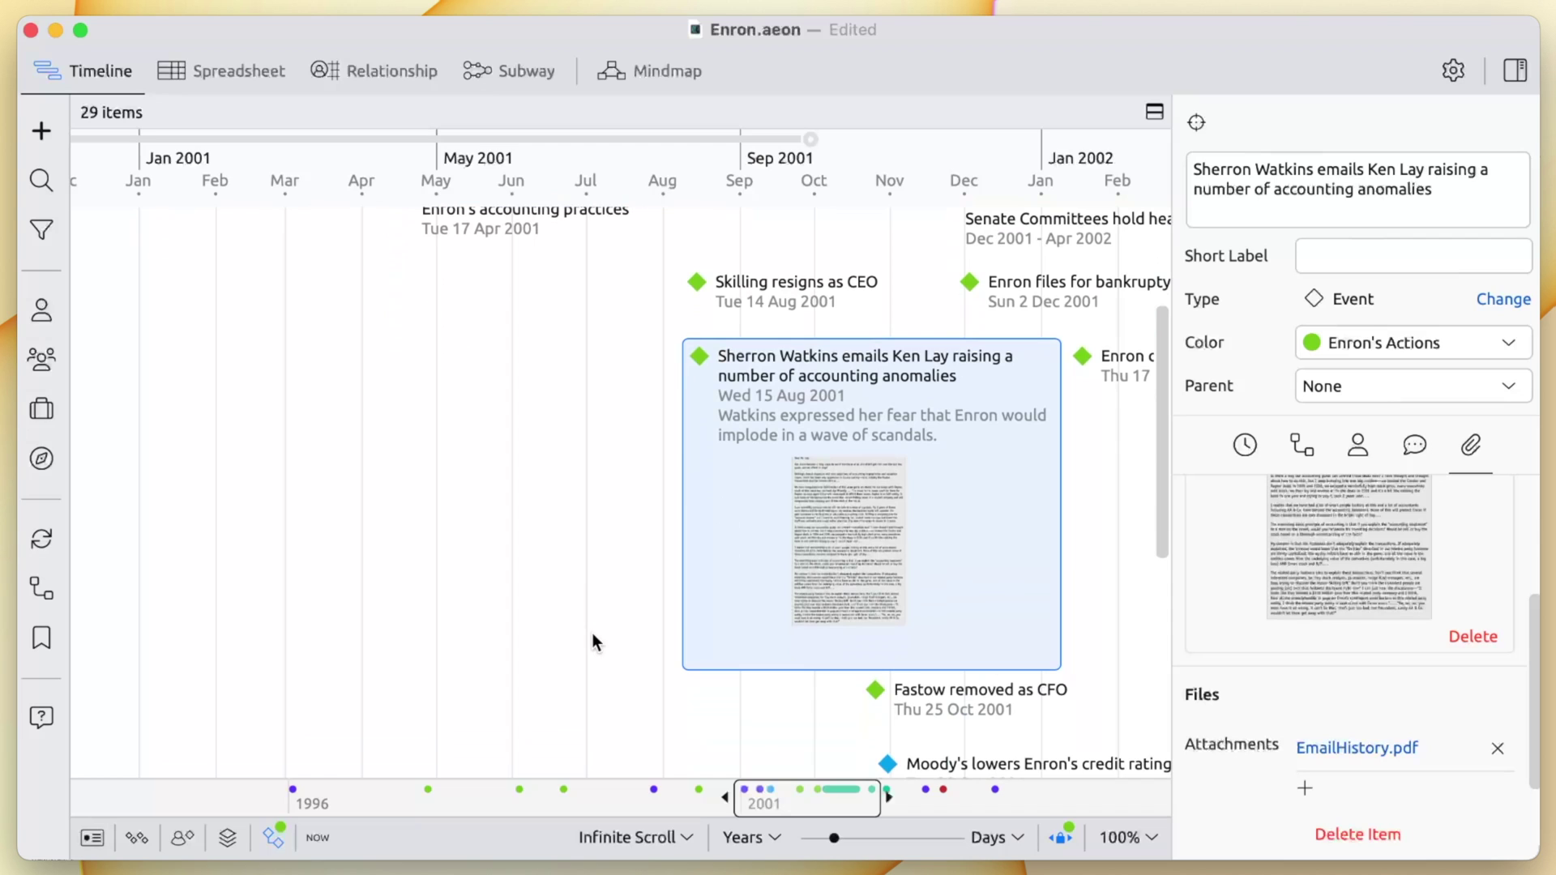
scroll(592, 633, "right", 5)
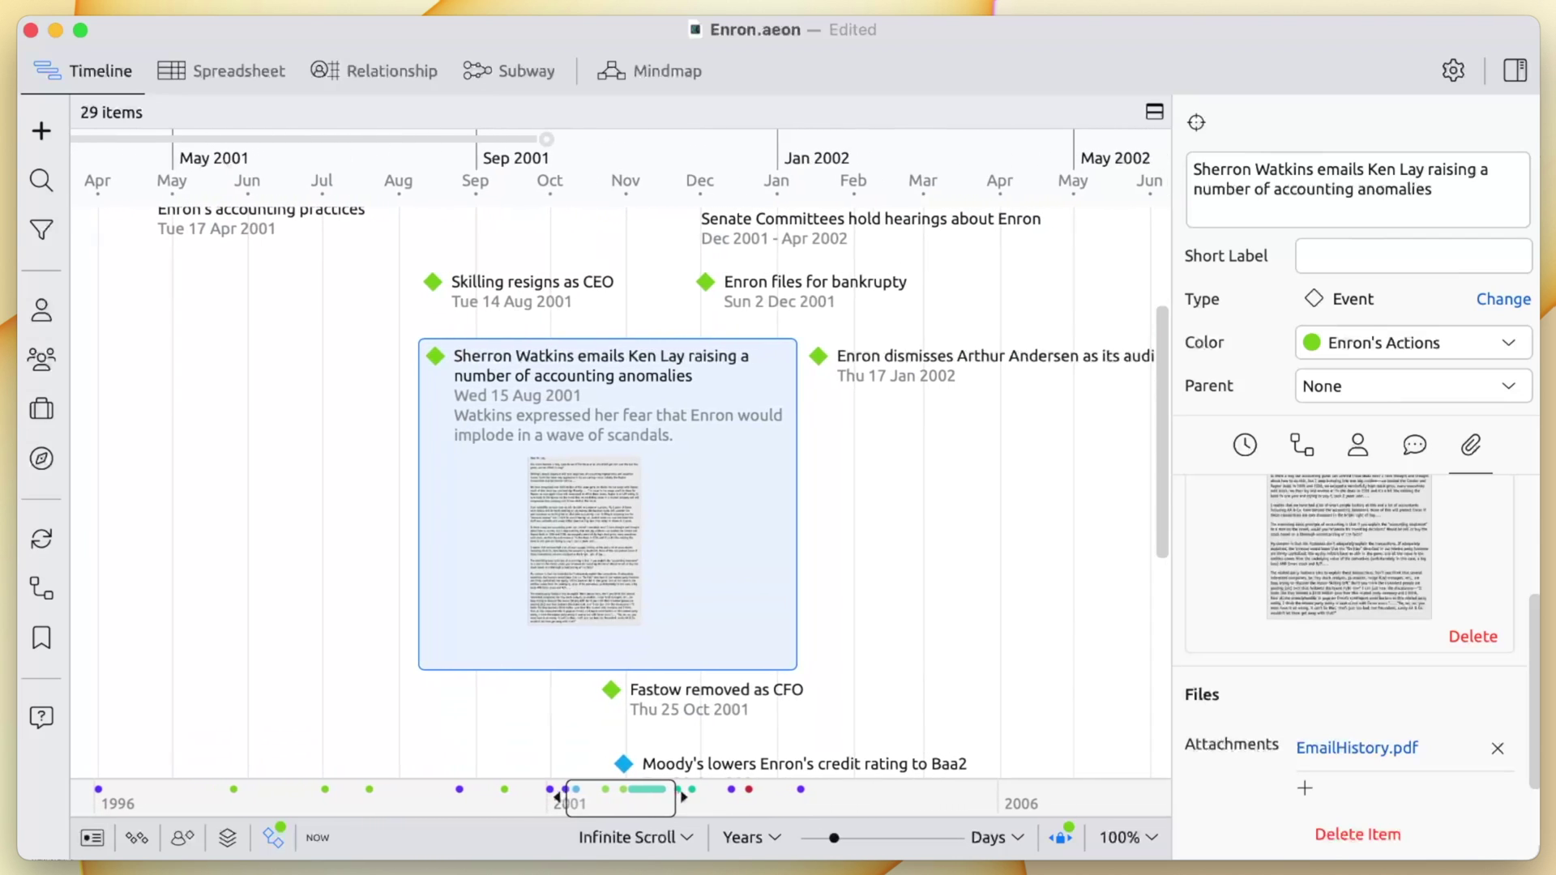
Step: Filter the timeline to Legal Proceedings events only, then clear the filter to show all 57 items
left_click(41, 230)
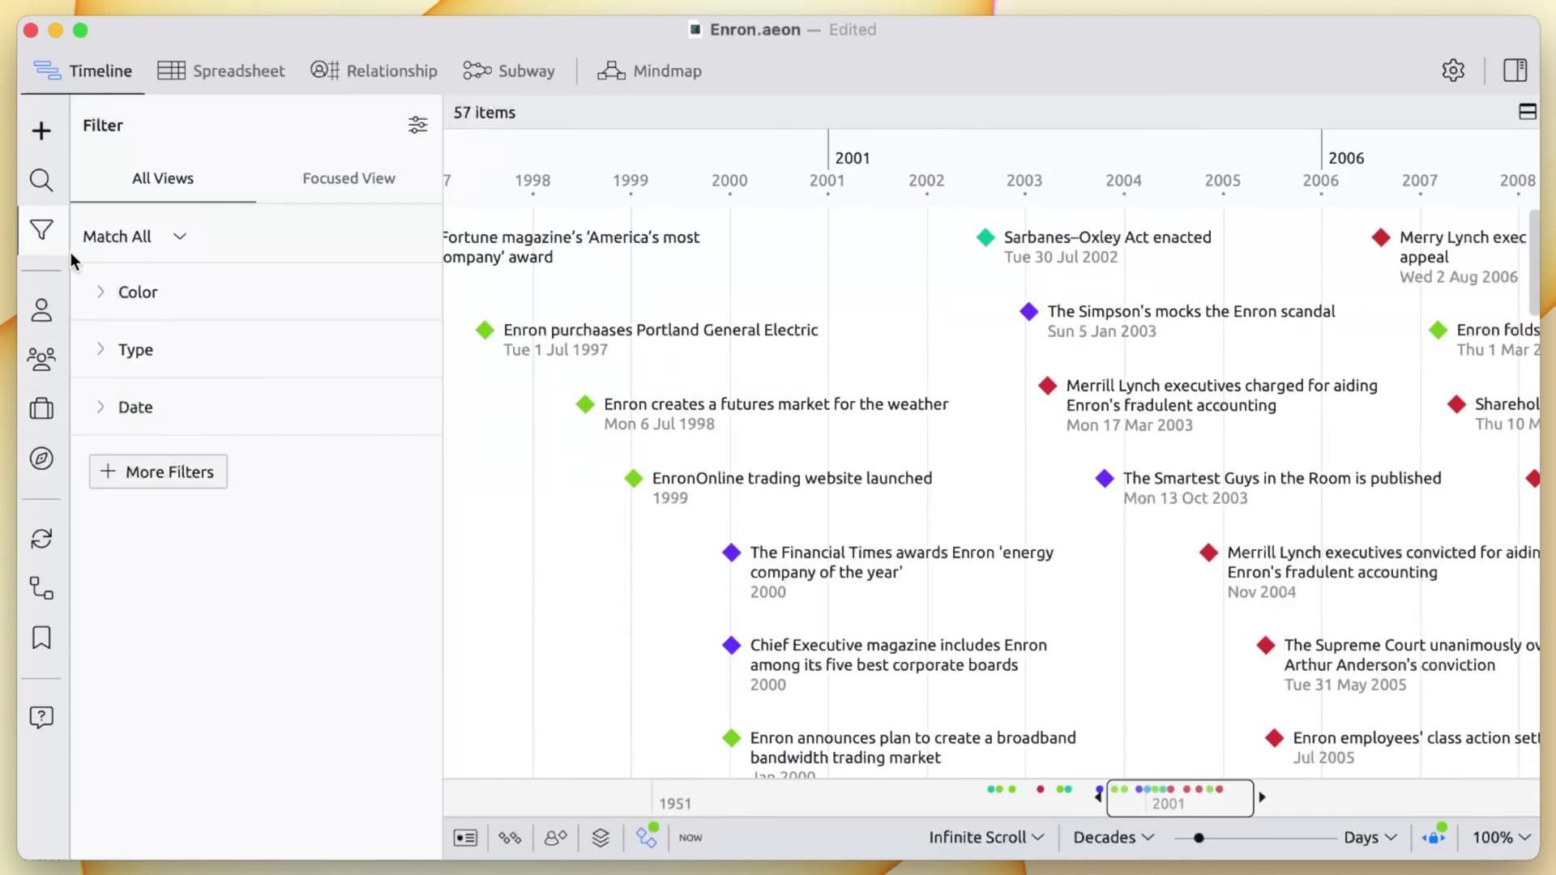
left_click(101, 637)
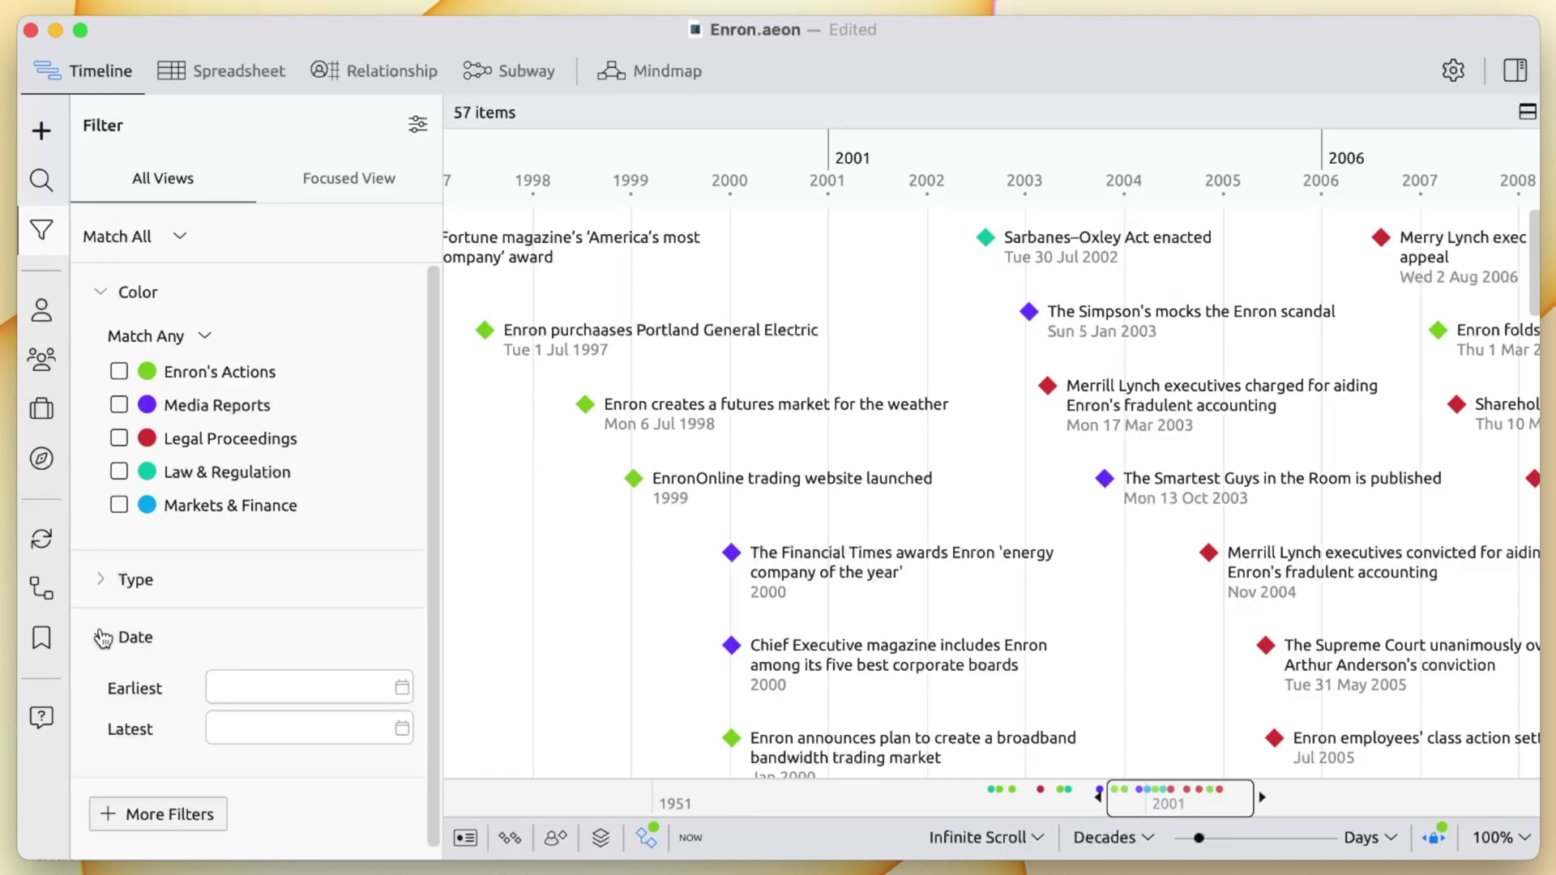
left_click(120, 814)
key("Escape")
left_click(119, 438)
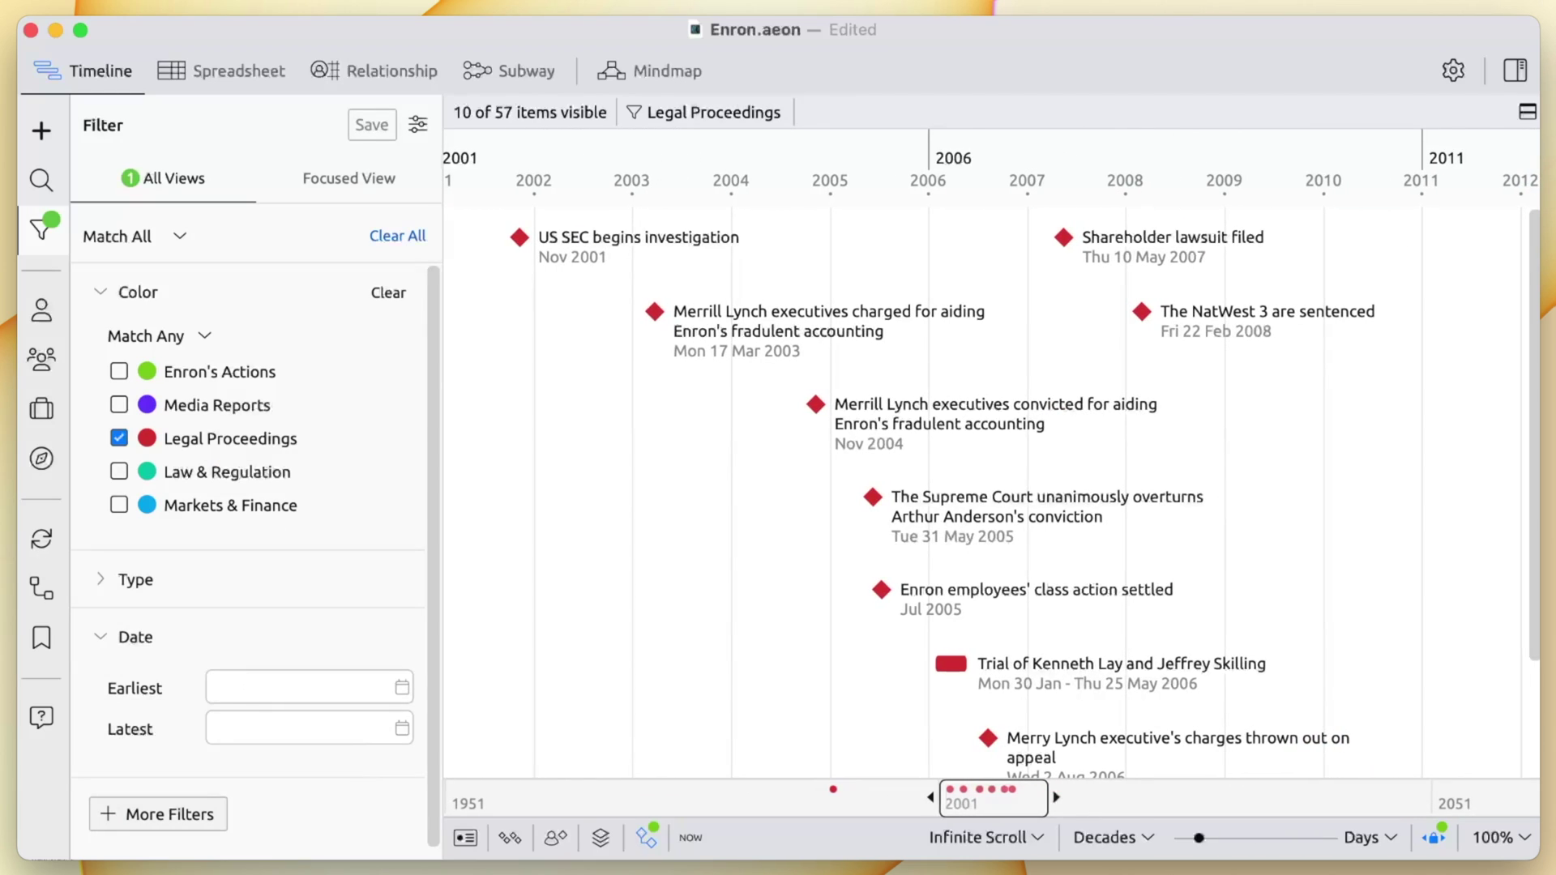
key("Escape")
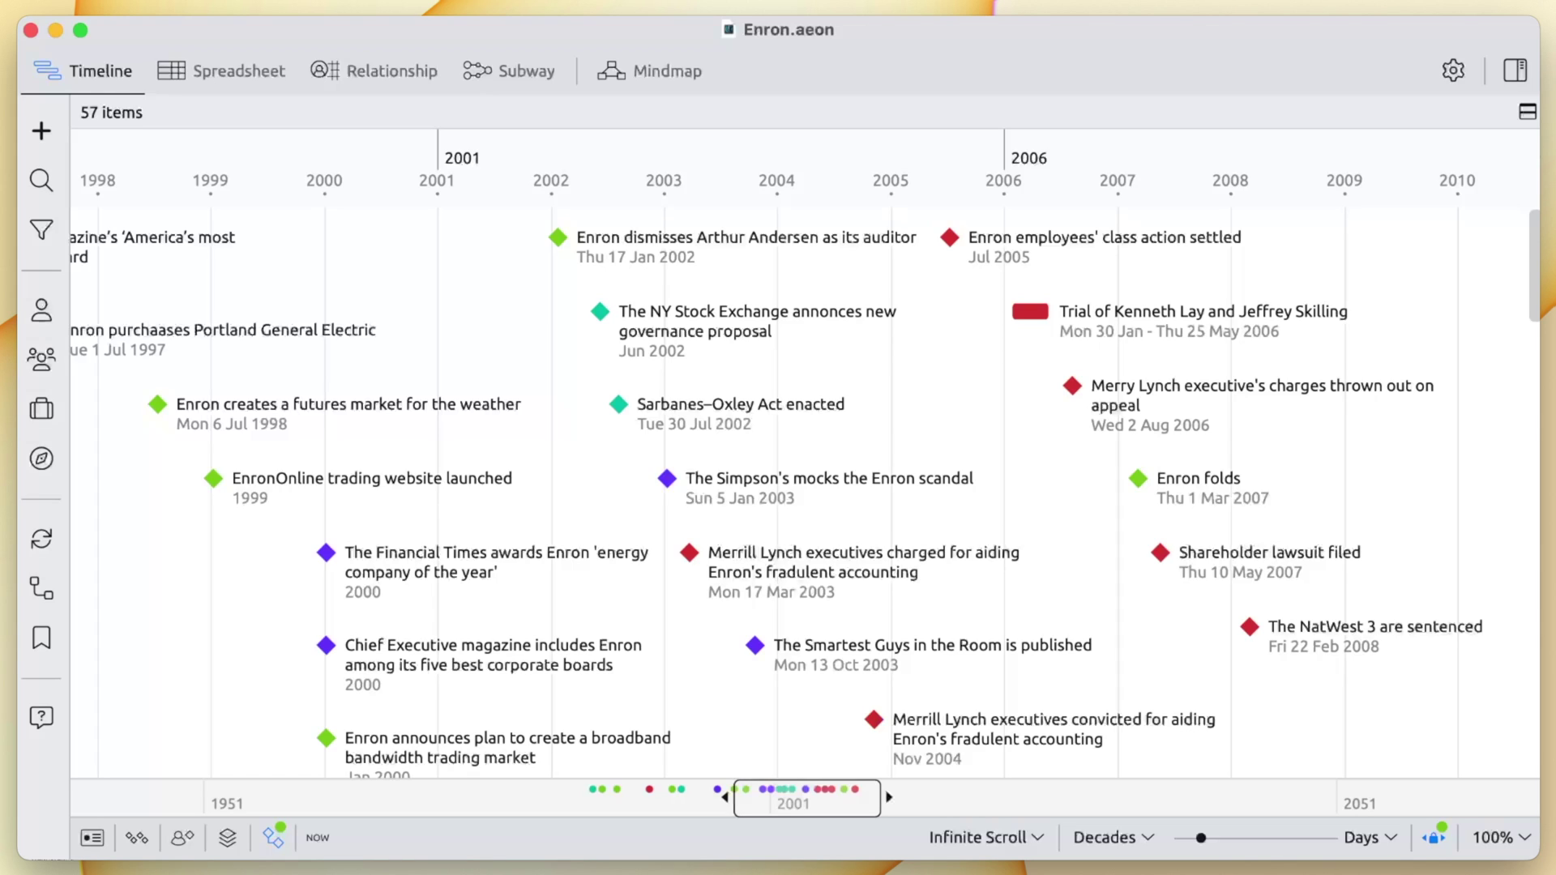
Step: Jump to the earliest events, zoom out to 1985–2011, then zoom back in around October 2001
key("Home")
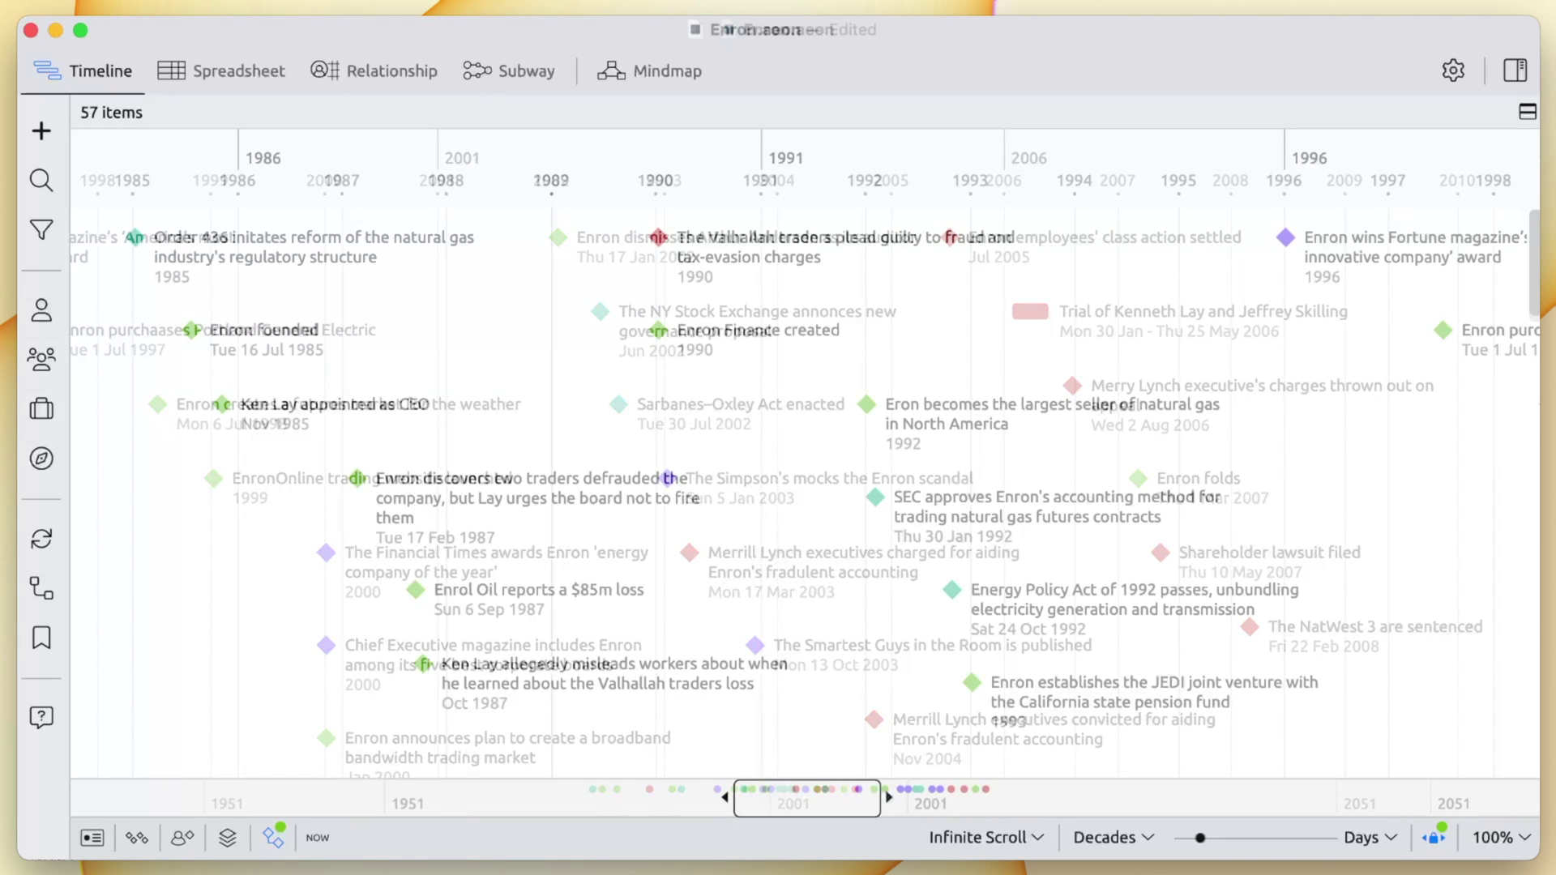
left_click_drag(881, 798, 1019, 800)
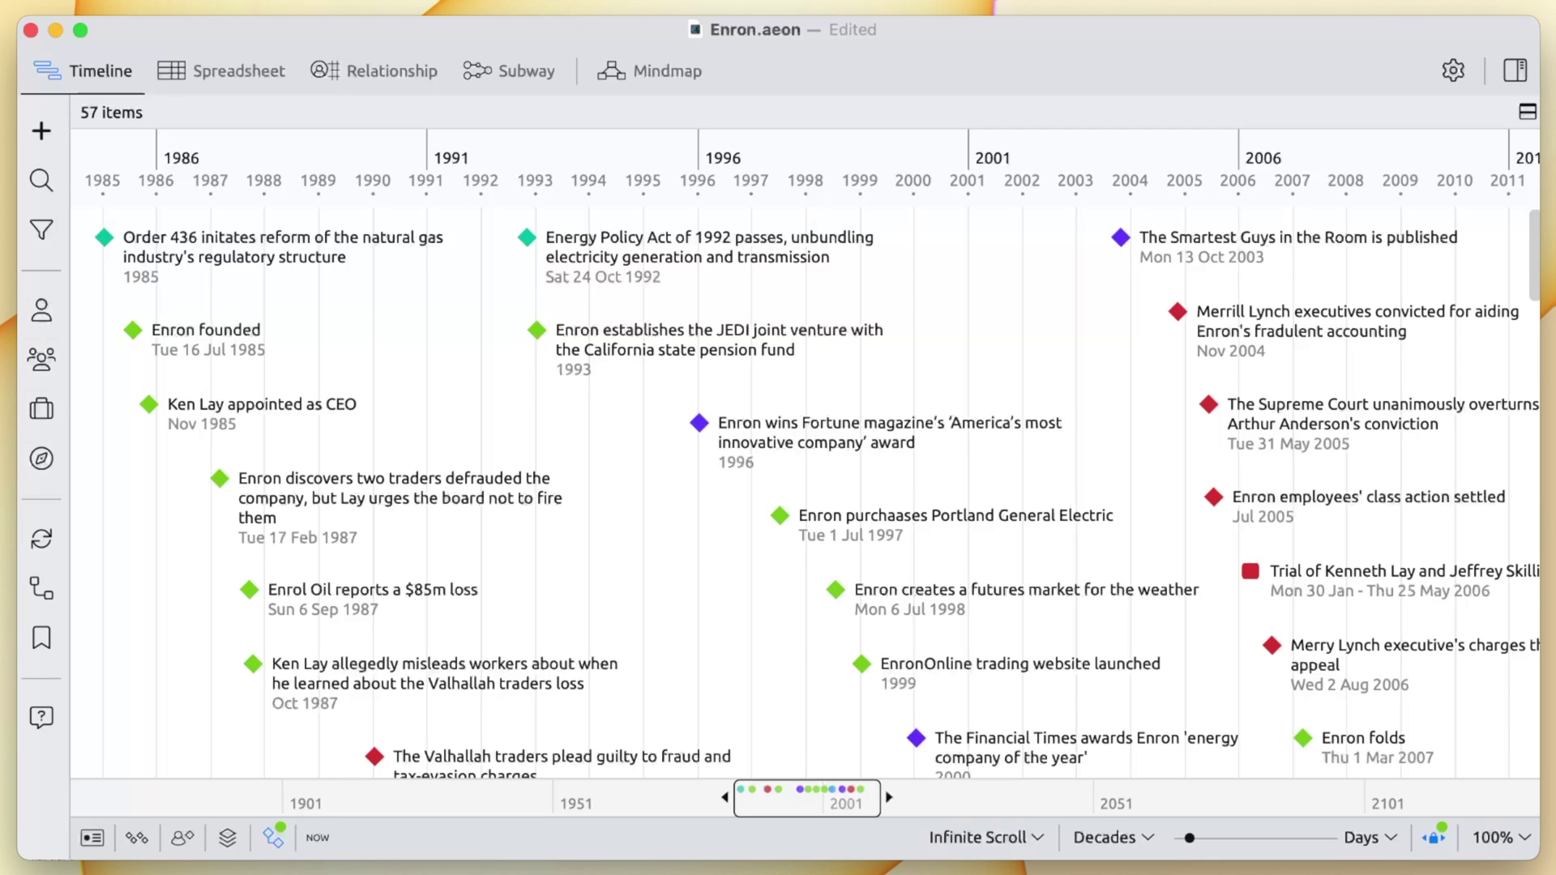
key("super+z")
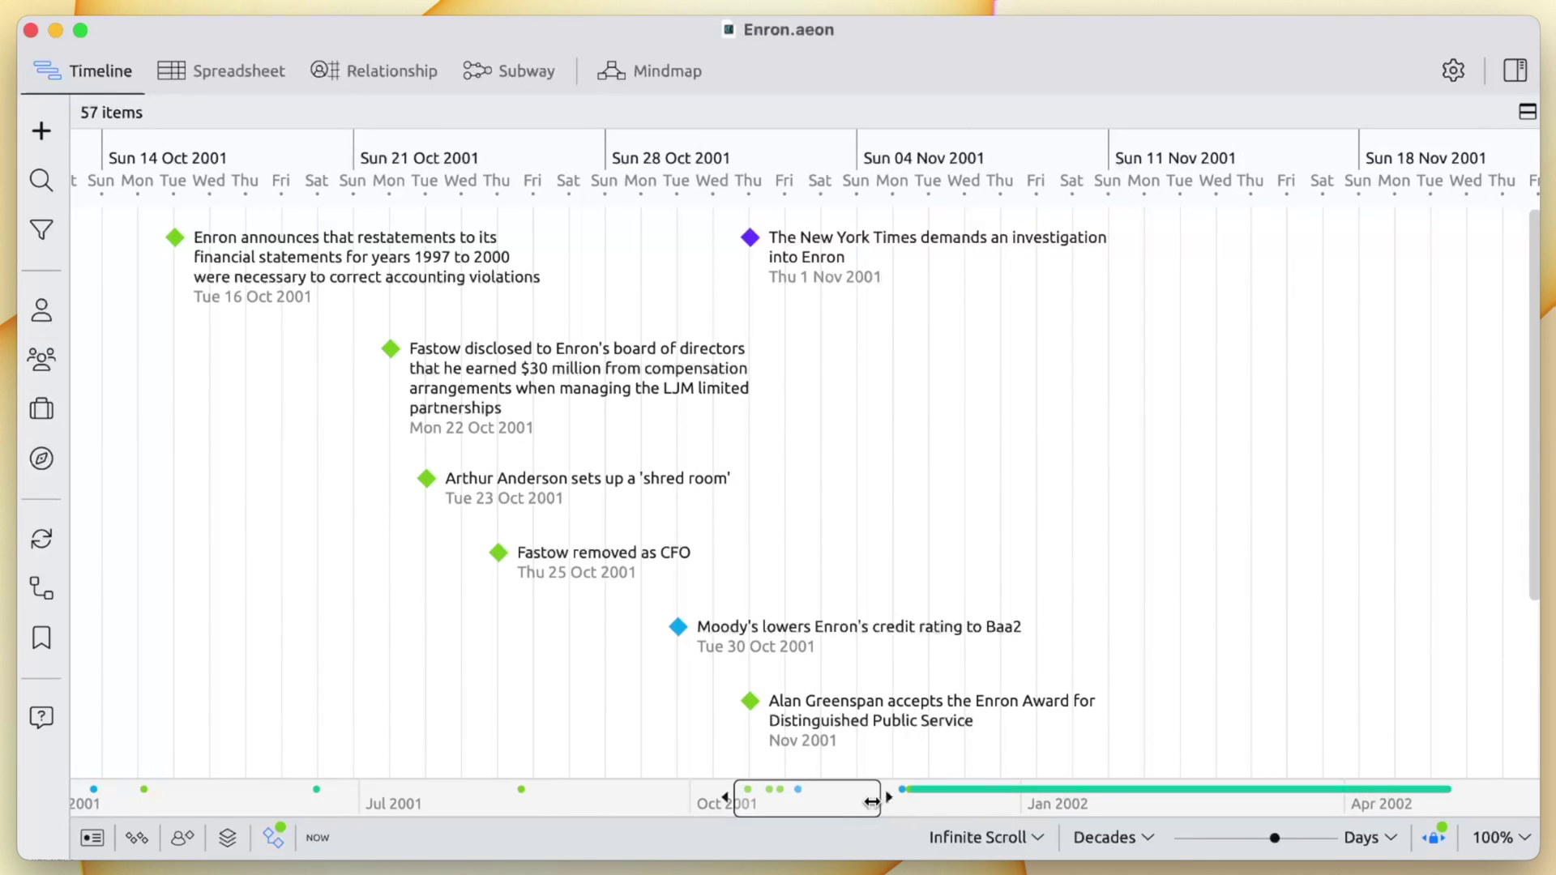
left_click_drag(881, 800, 833, 809)
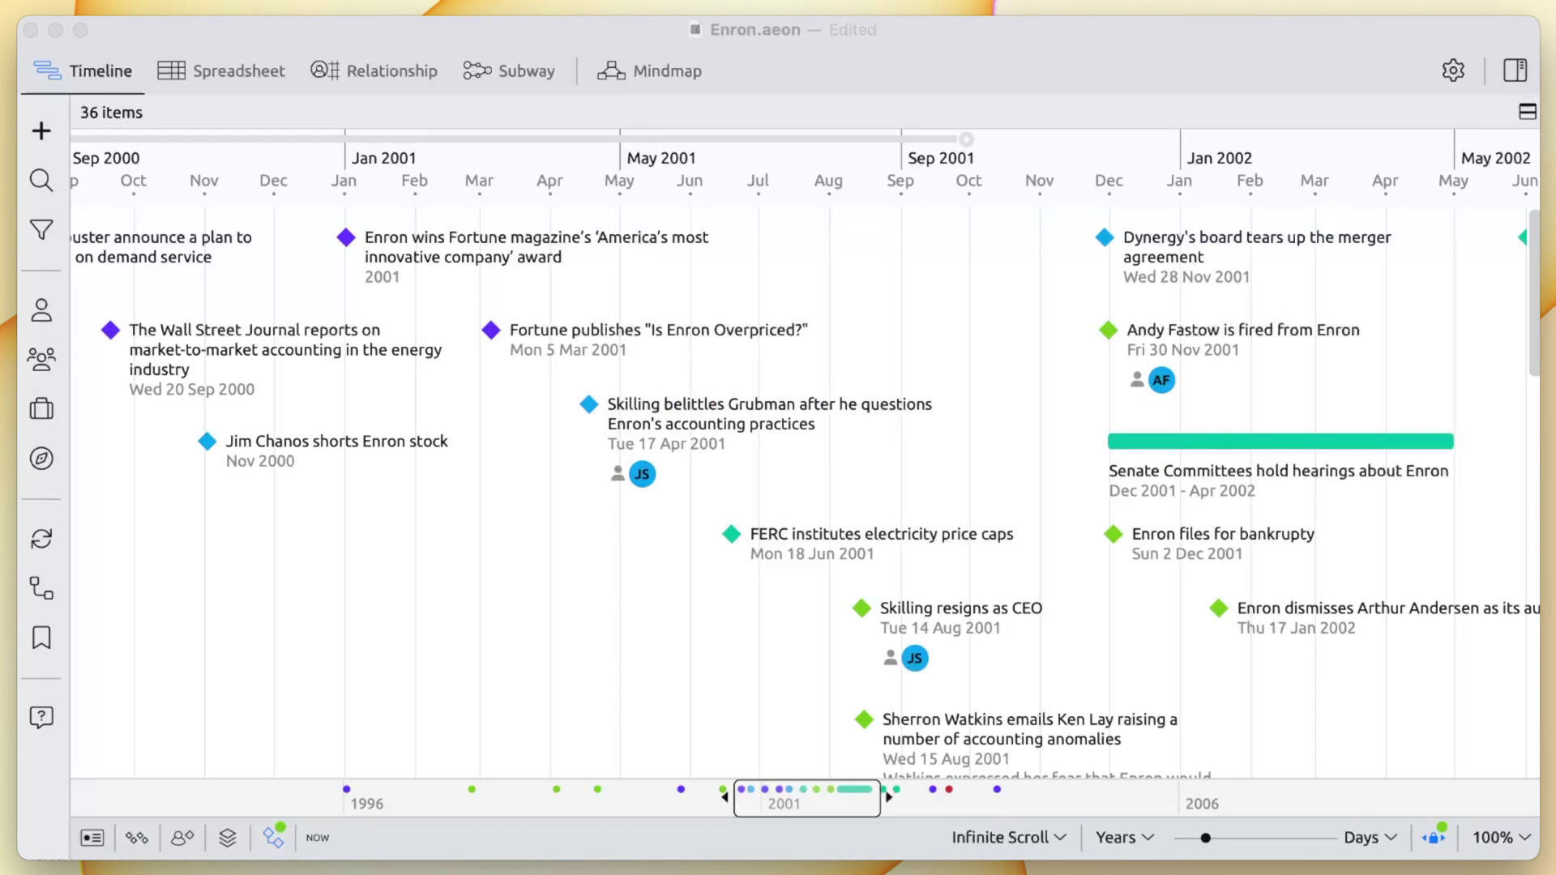
Step: In the People panel, create a new person by name and drag them into the Reporters group
left_click(50, 306)
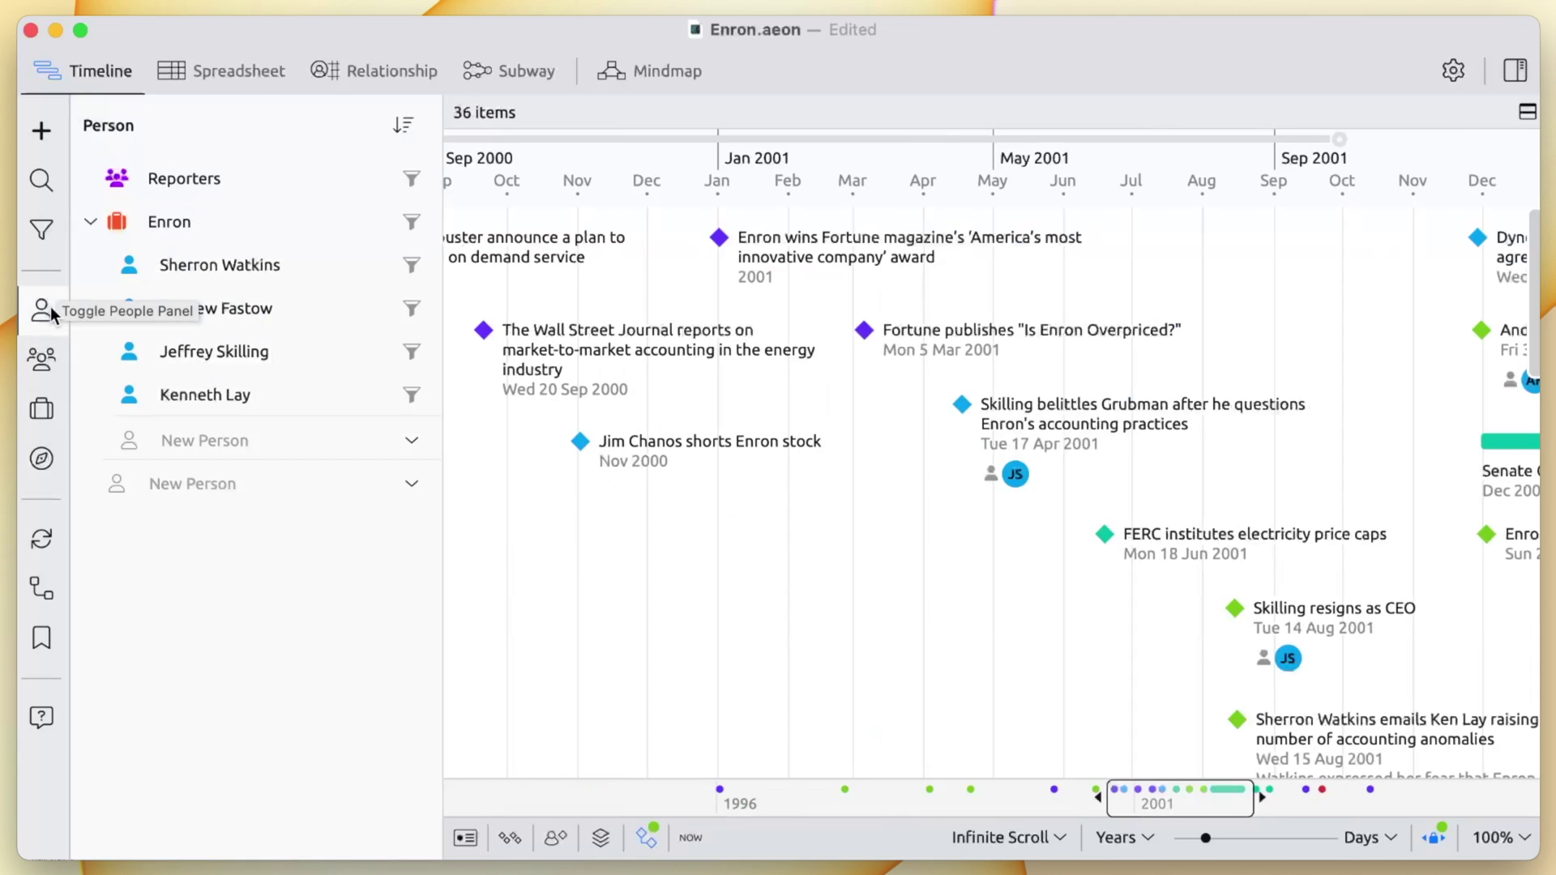
left_click(163, 485)
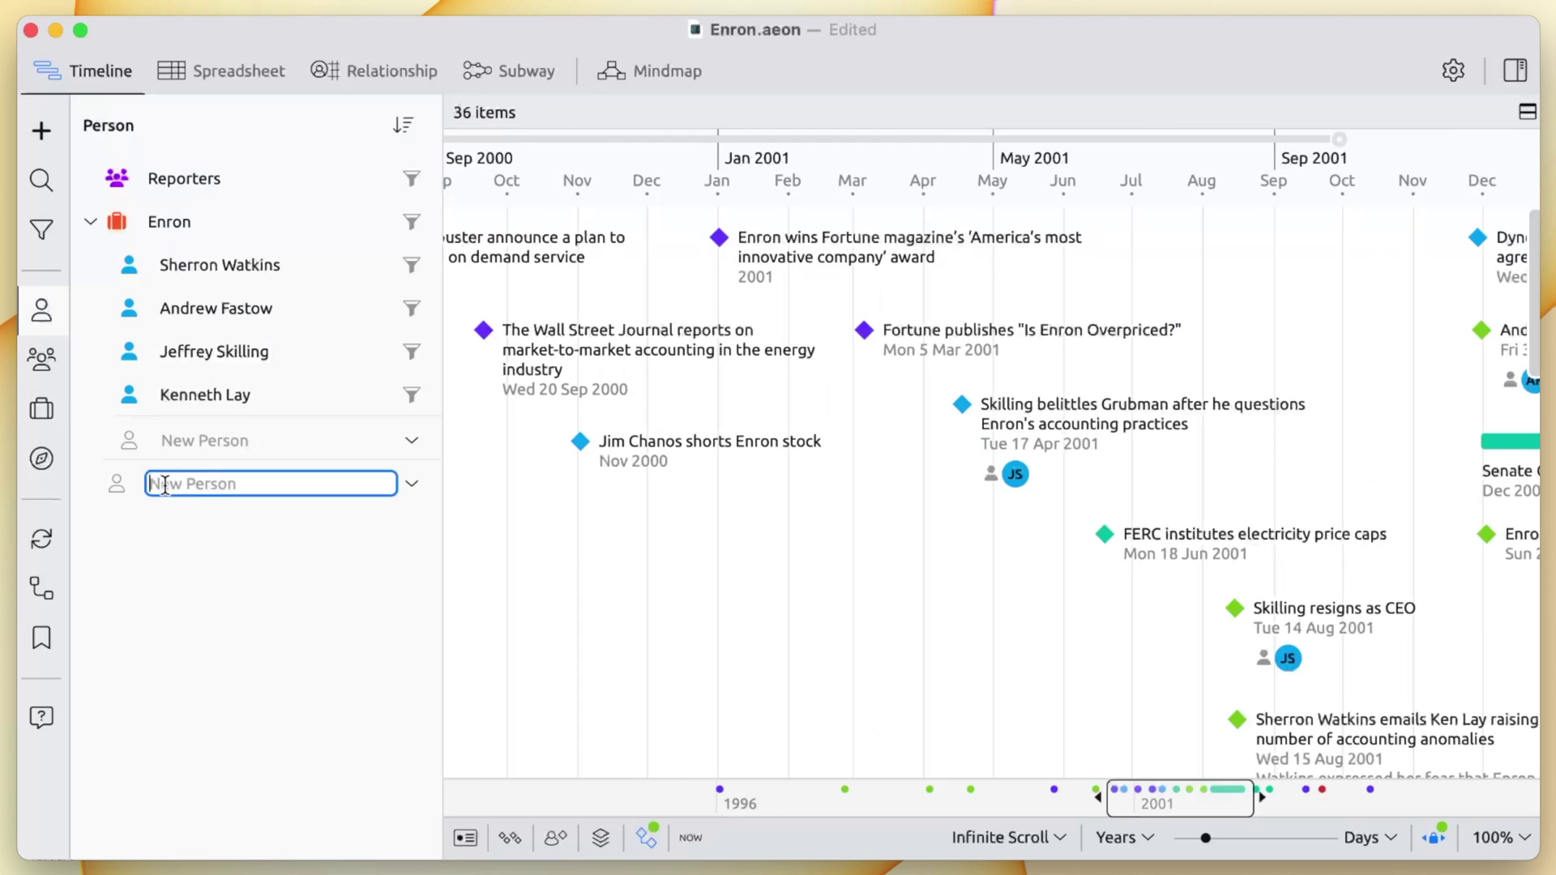
type("Bethany McLean")
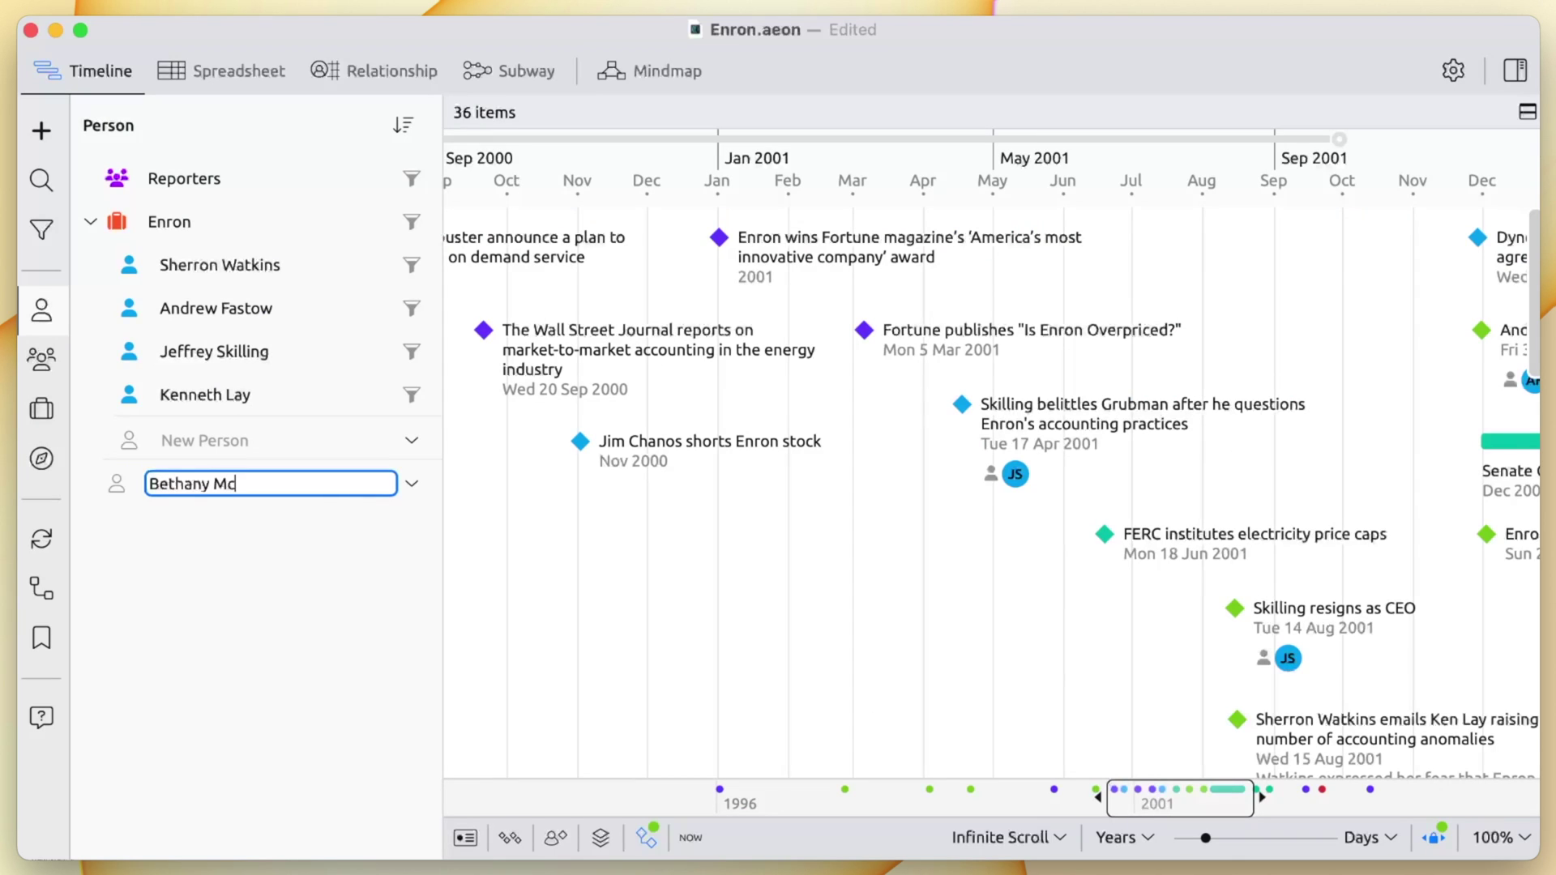
key("Return")
key("Escape")
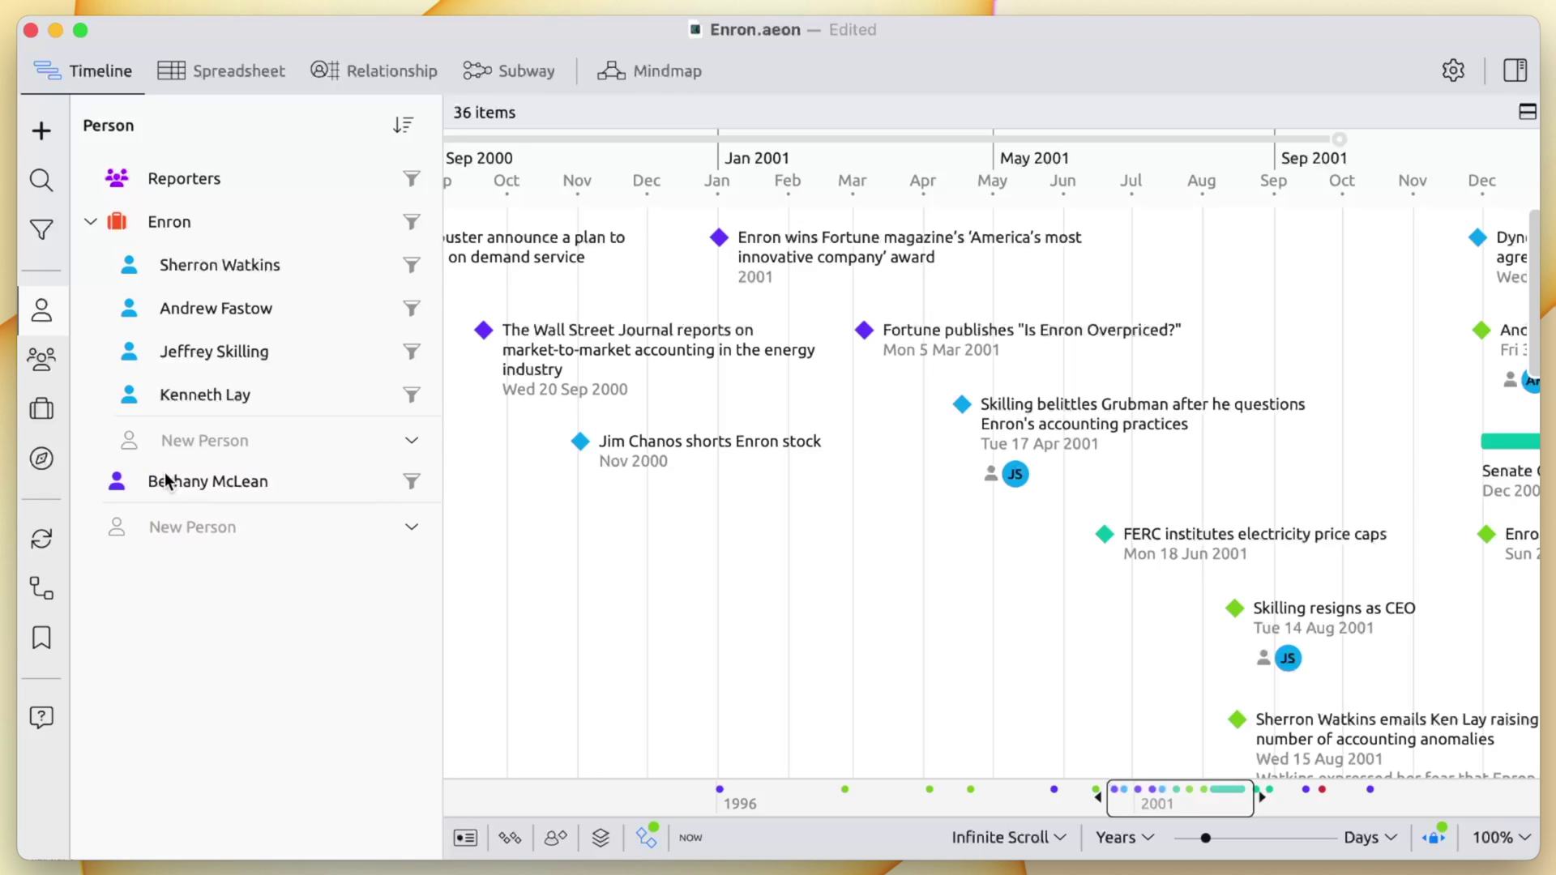
left_click_drag(170, 482, 177, 196)
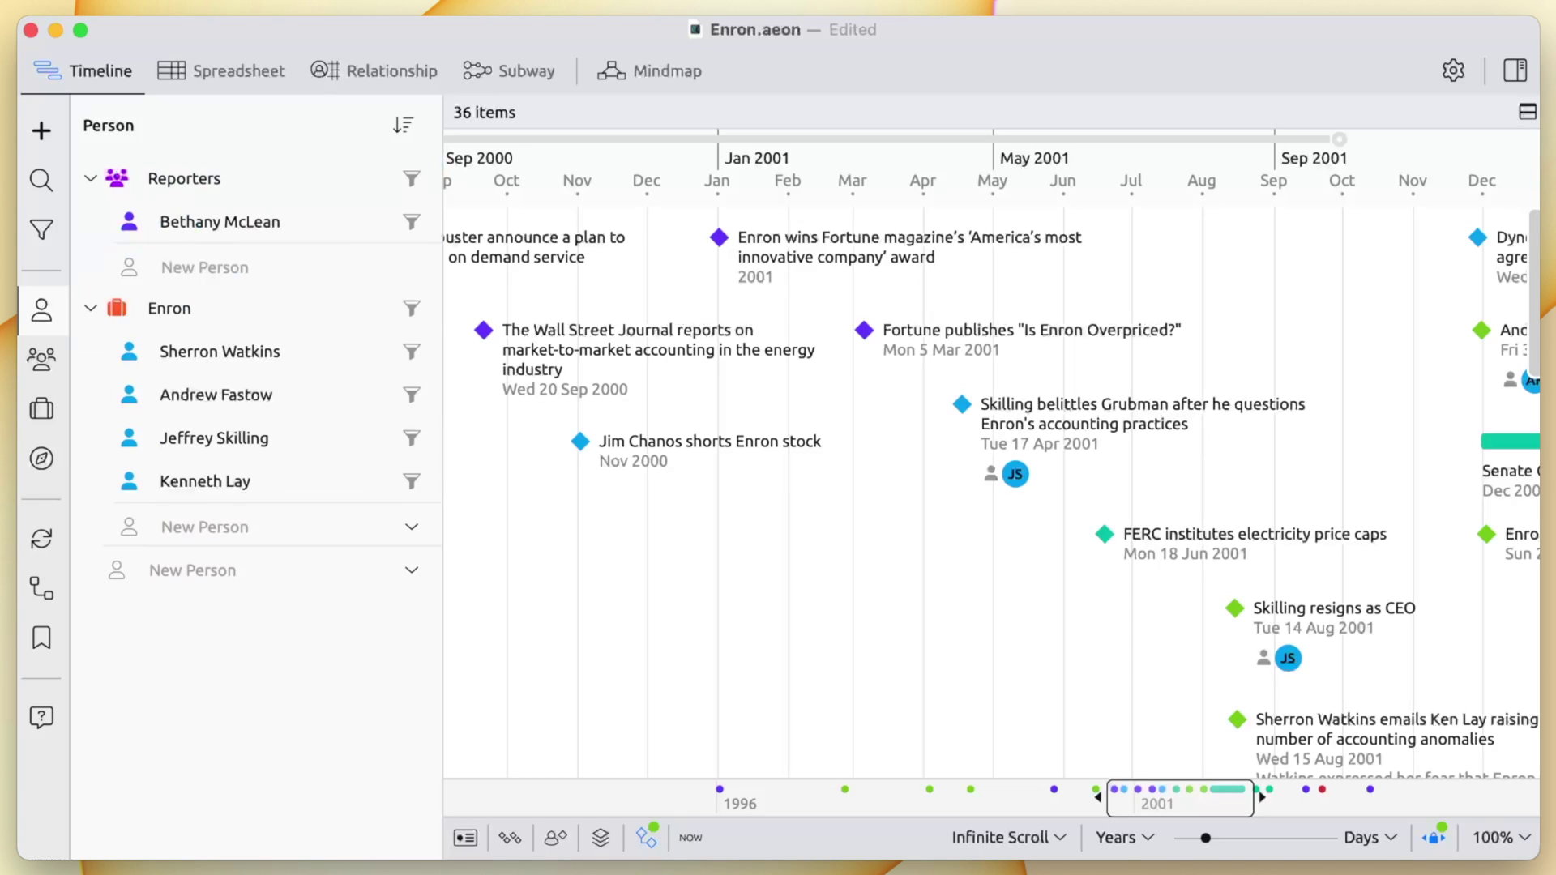
Step: Add the new reporter as a participant of the Fortune 'Is Enron Overpriced?' event
left_click(899, 334)
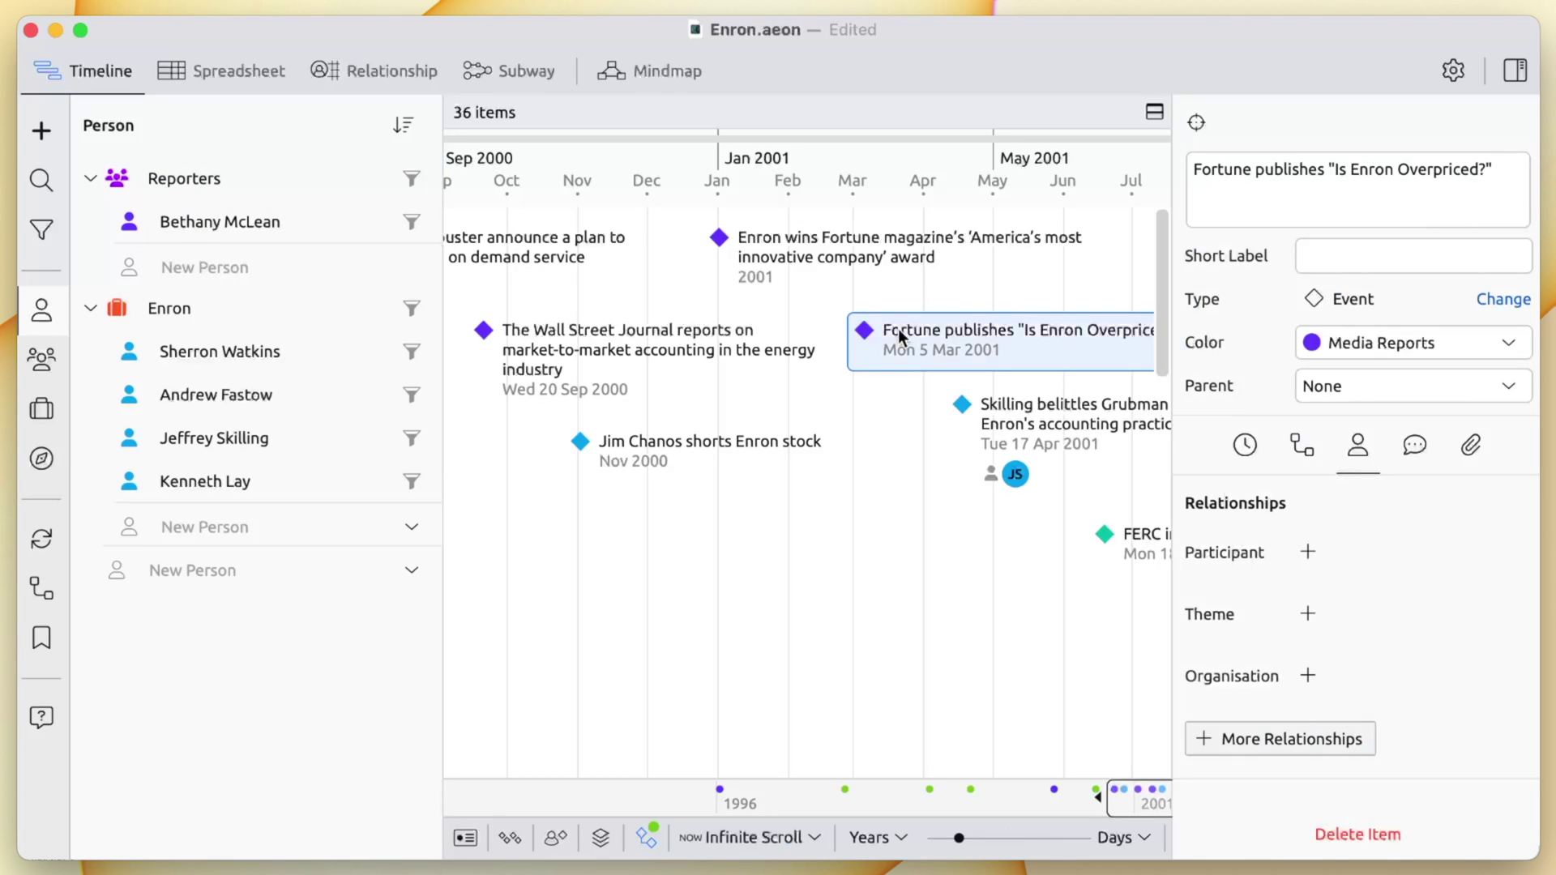
left_click(1308, 554)
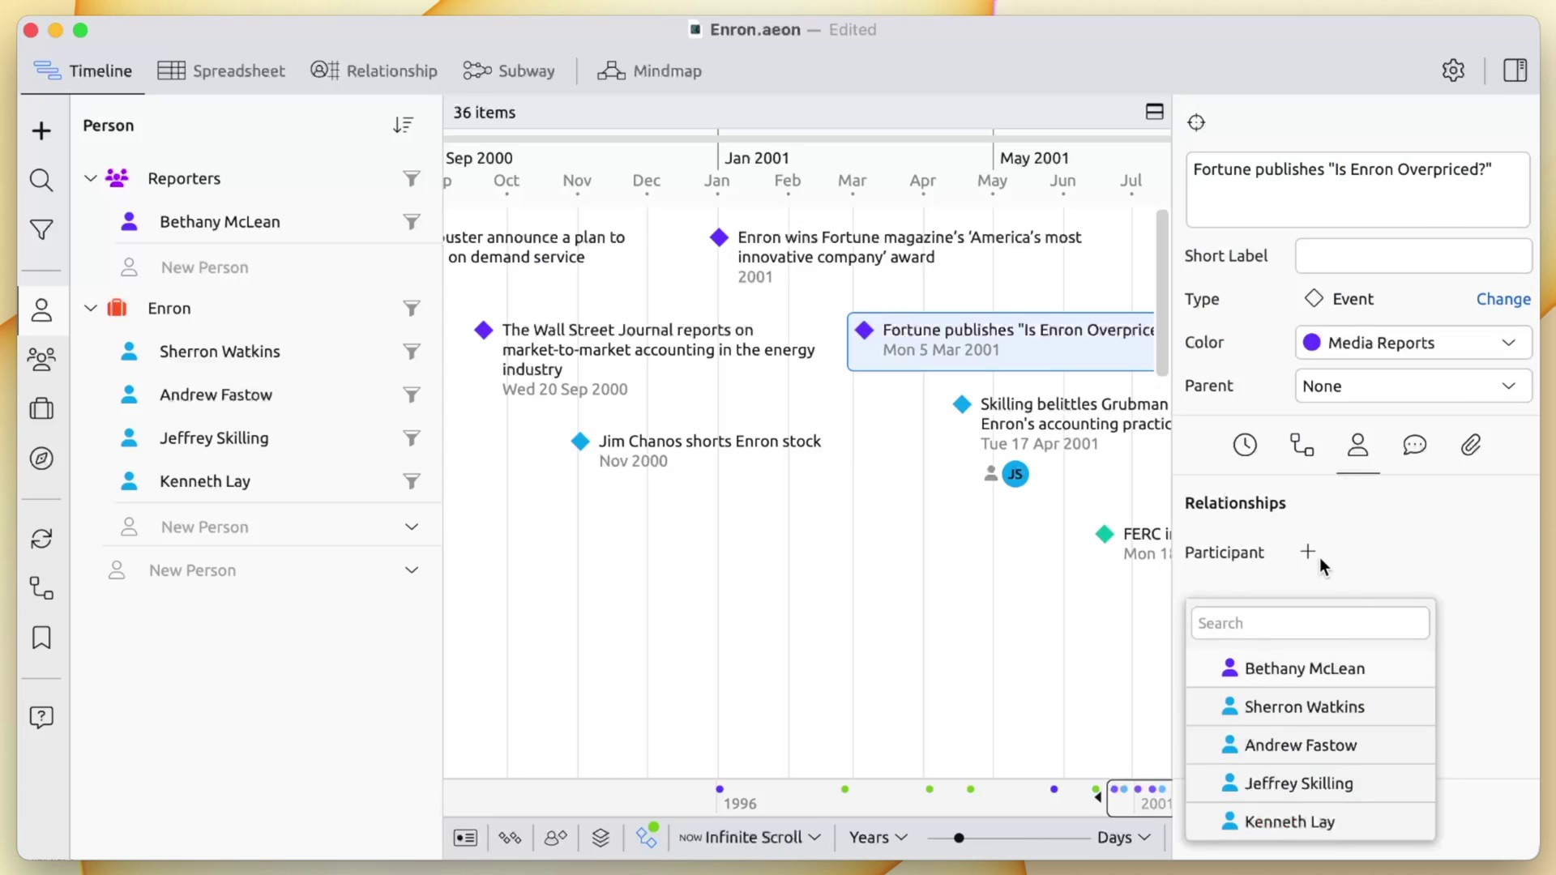
left_click(1319, 669)
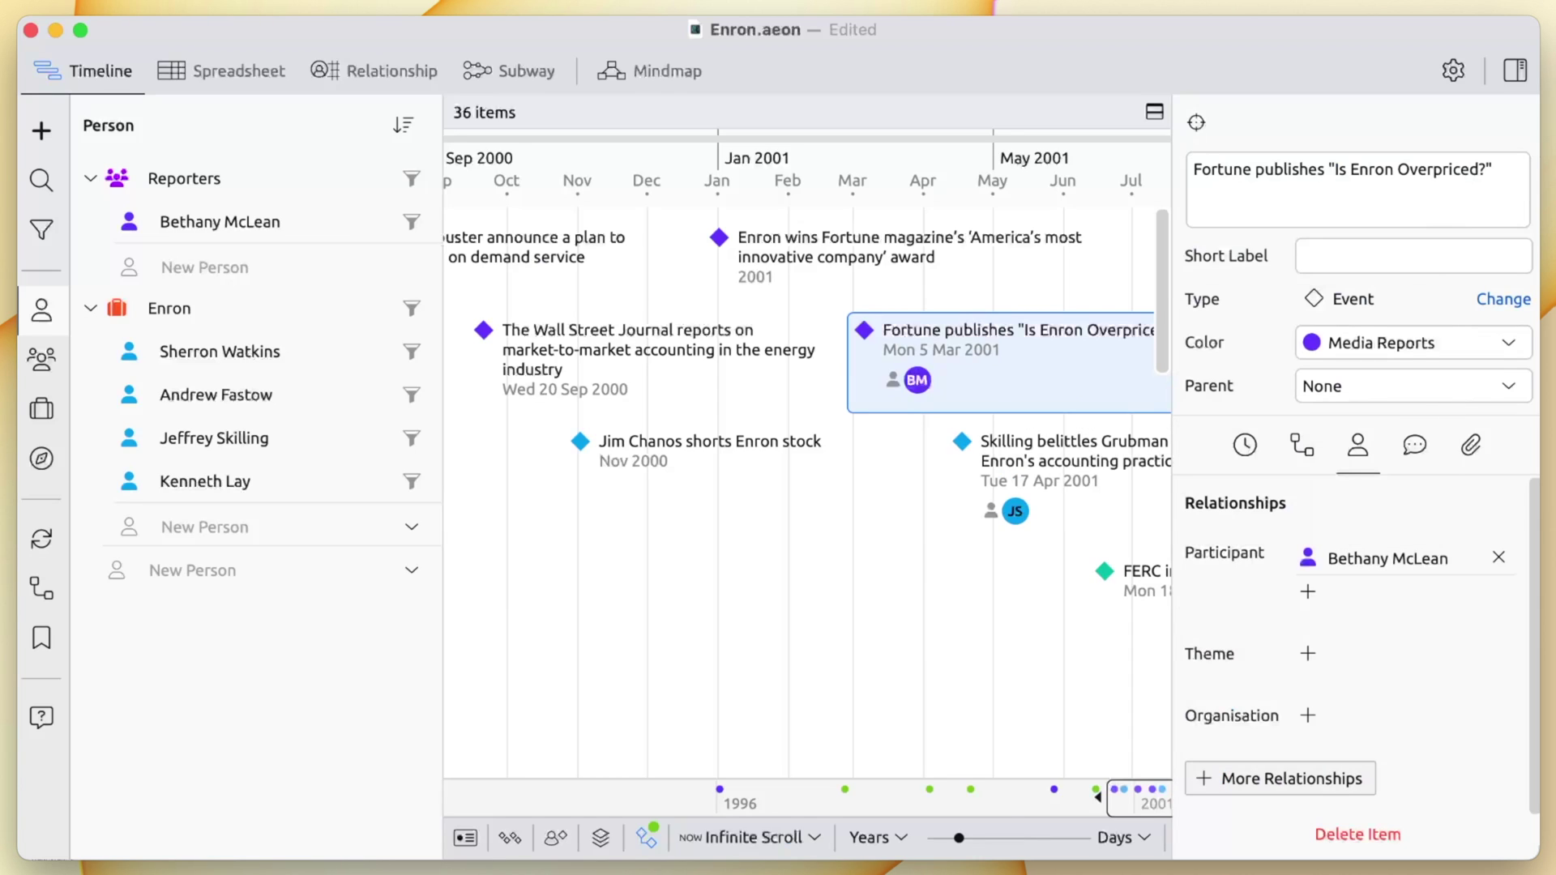
left_click(1094, 661)
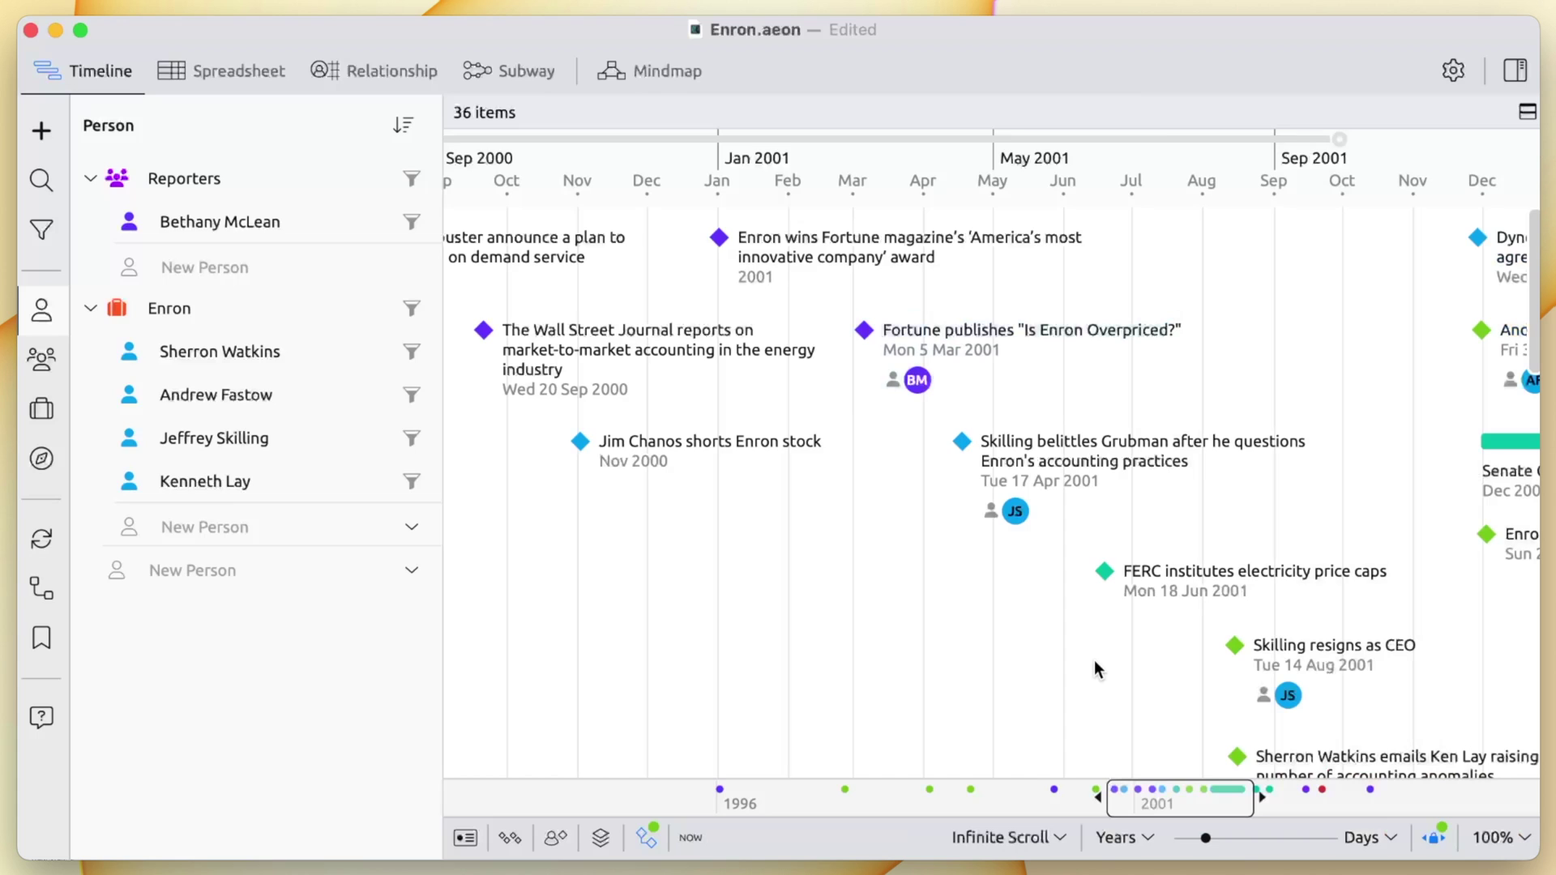
left_click(376, 71)
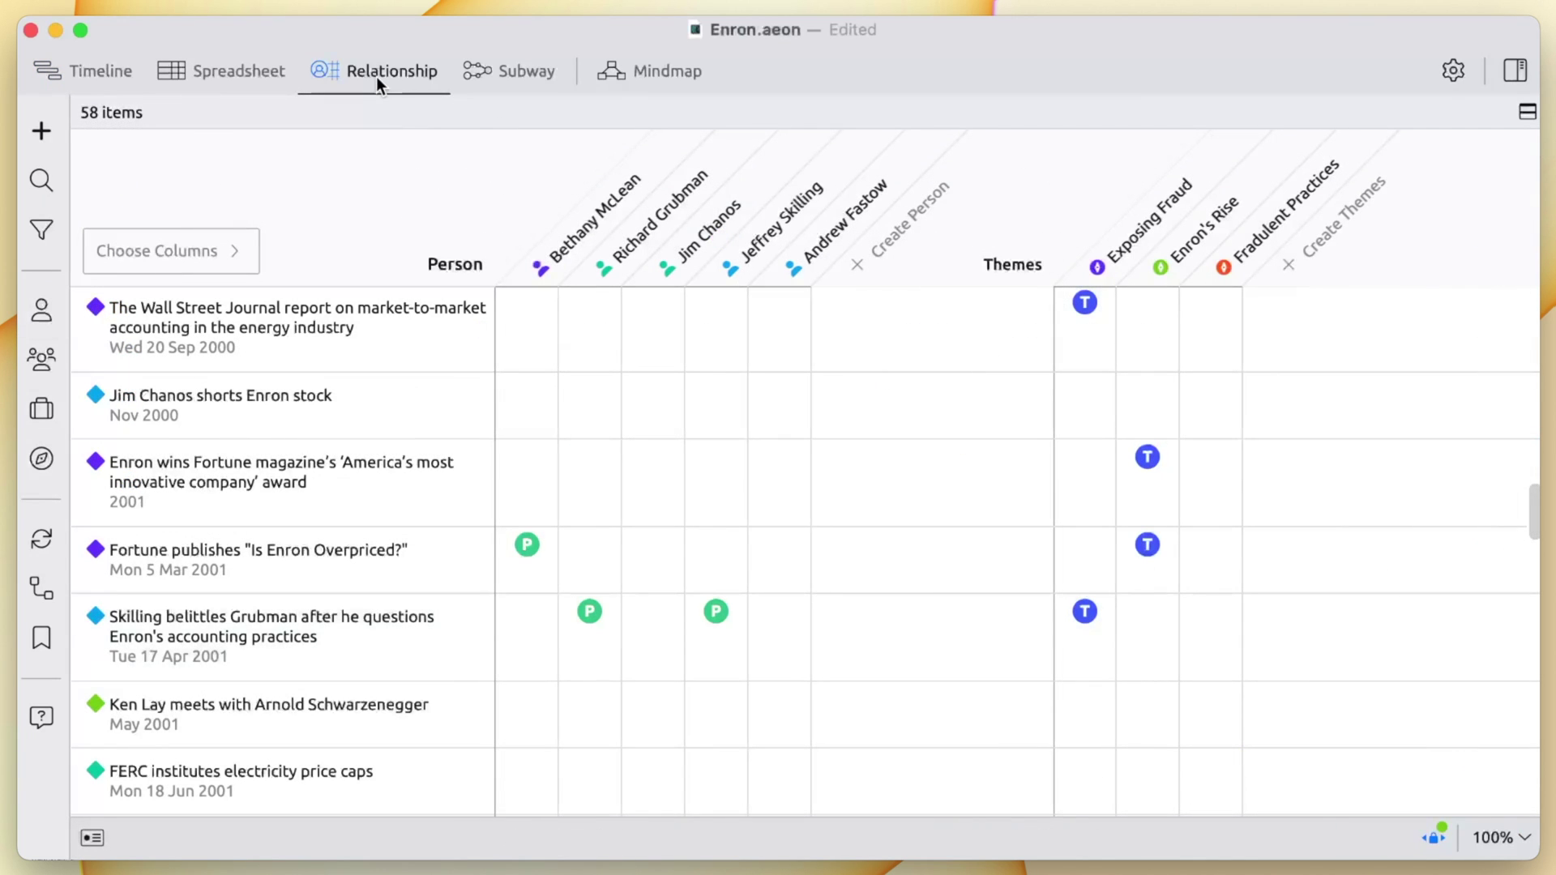
Step: In the Relationship grid, mark the short-seller as Participant and Exposing Fraud as Theme for the Nov 2000 event
left_click(653, 403)
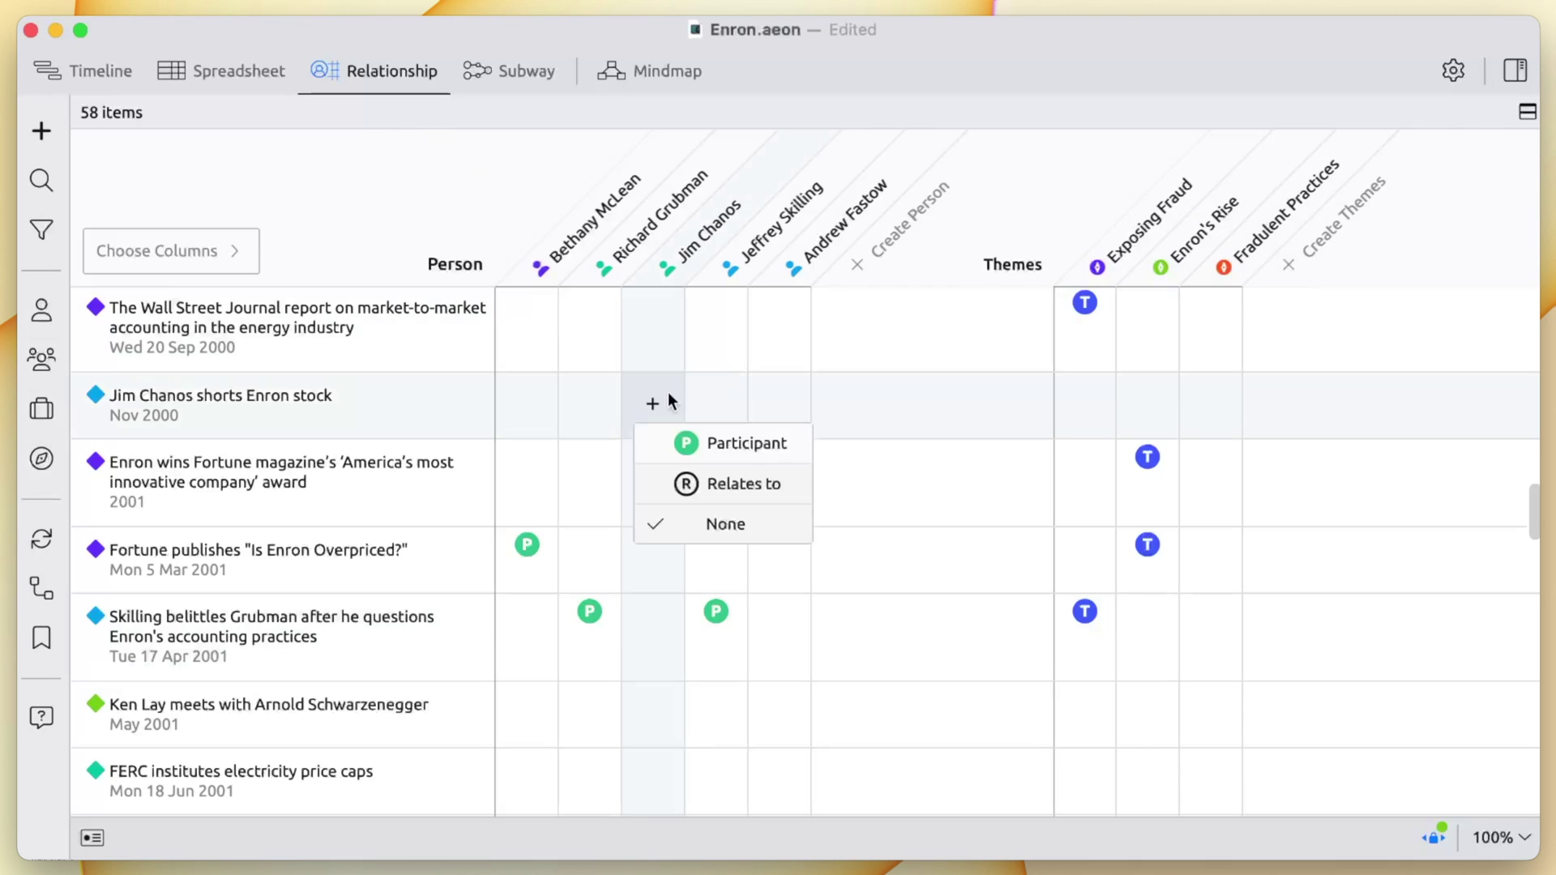
left_click(729, 442)
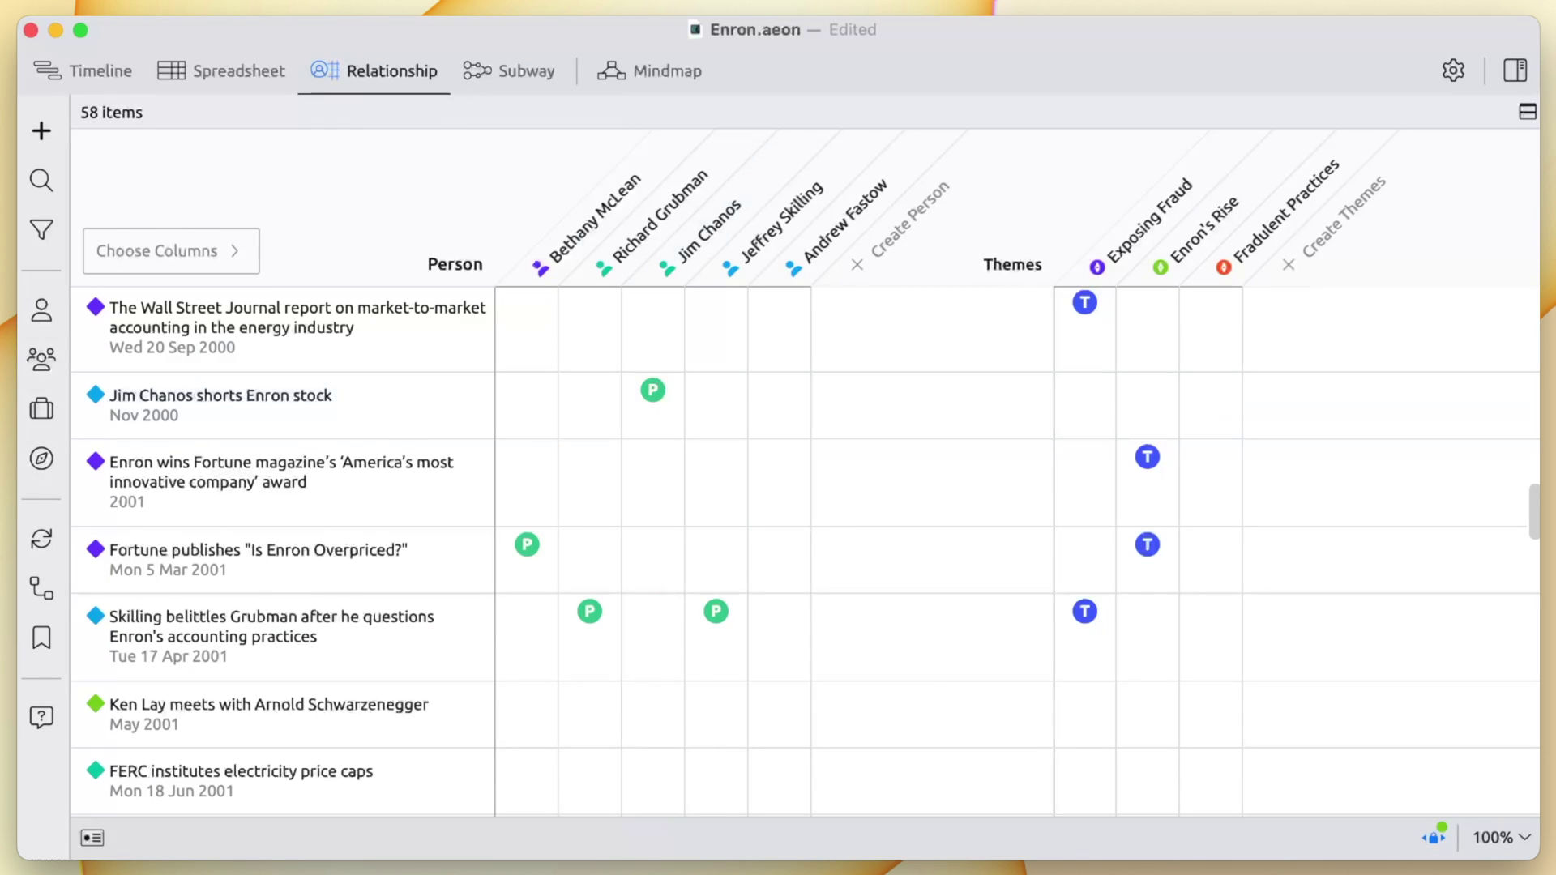
left_click(1078, 418)
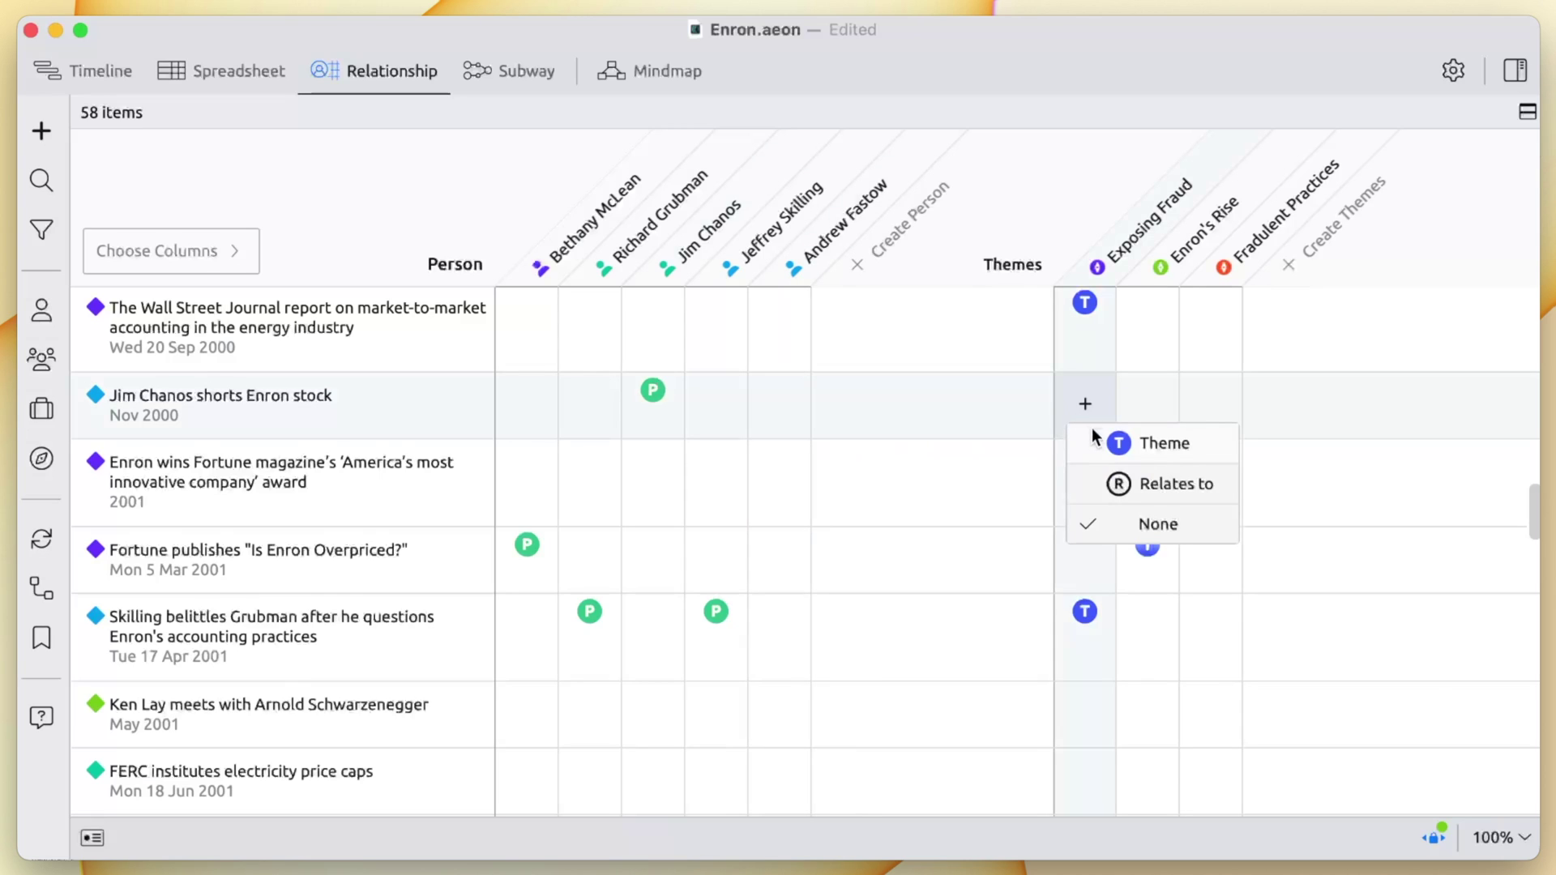
left_click(1094, 438)
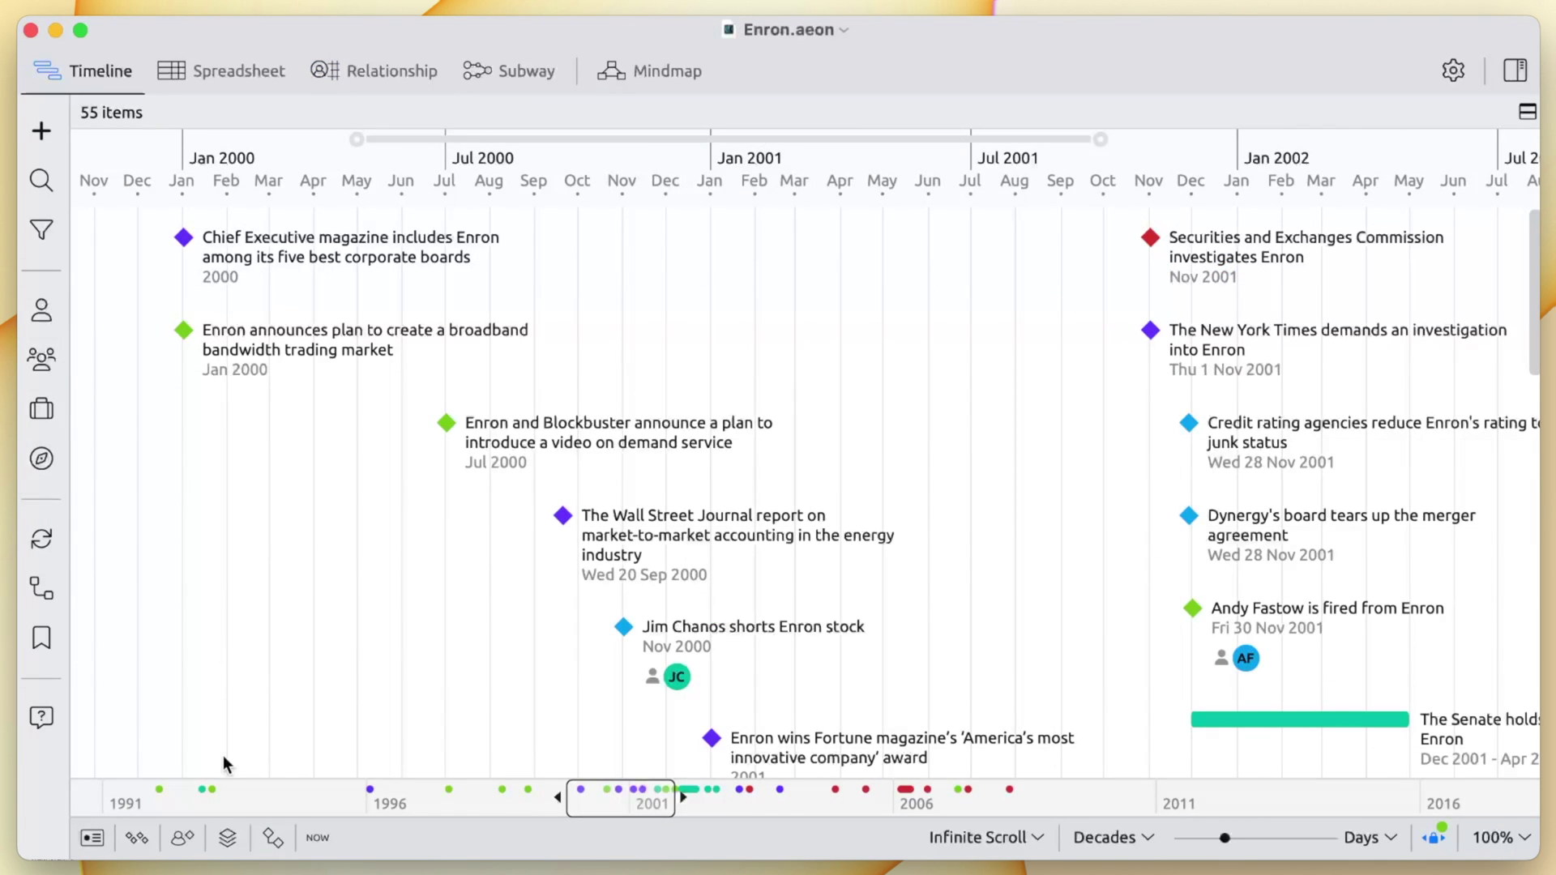
Step: Group the timeline into theme lanes such as Enron's Rise and Exposing Fraud, then scroll through them
left_click(227, 837)
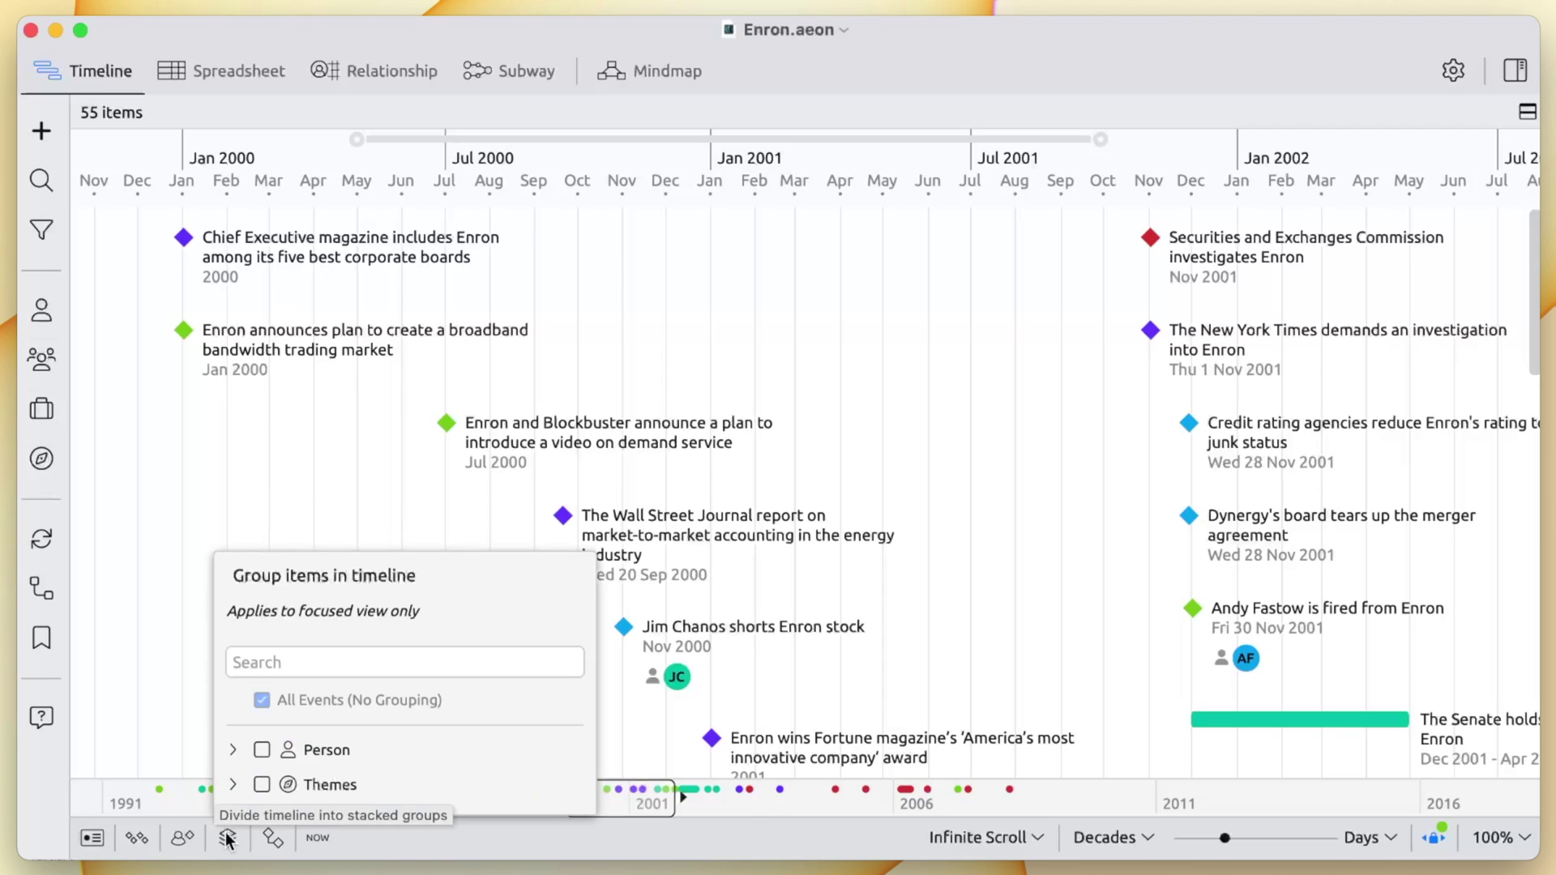
left_click(262, 784)
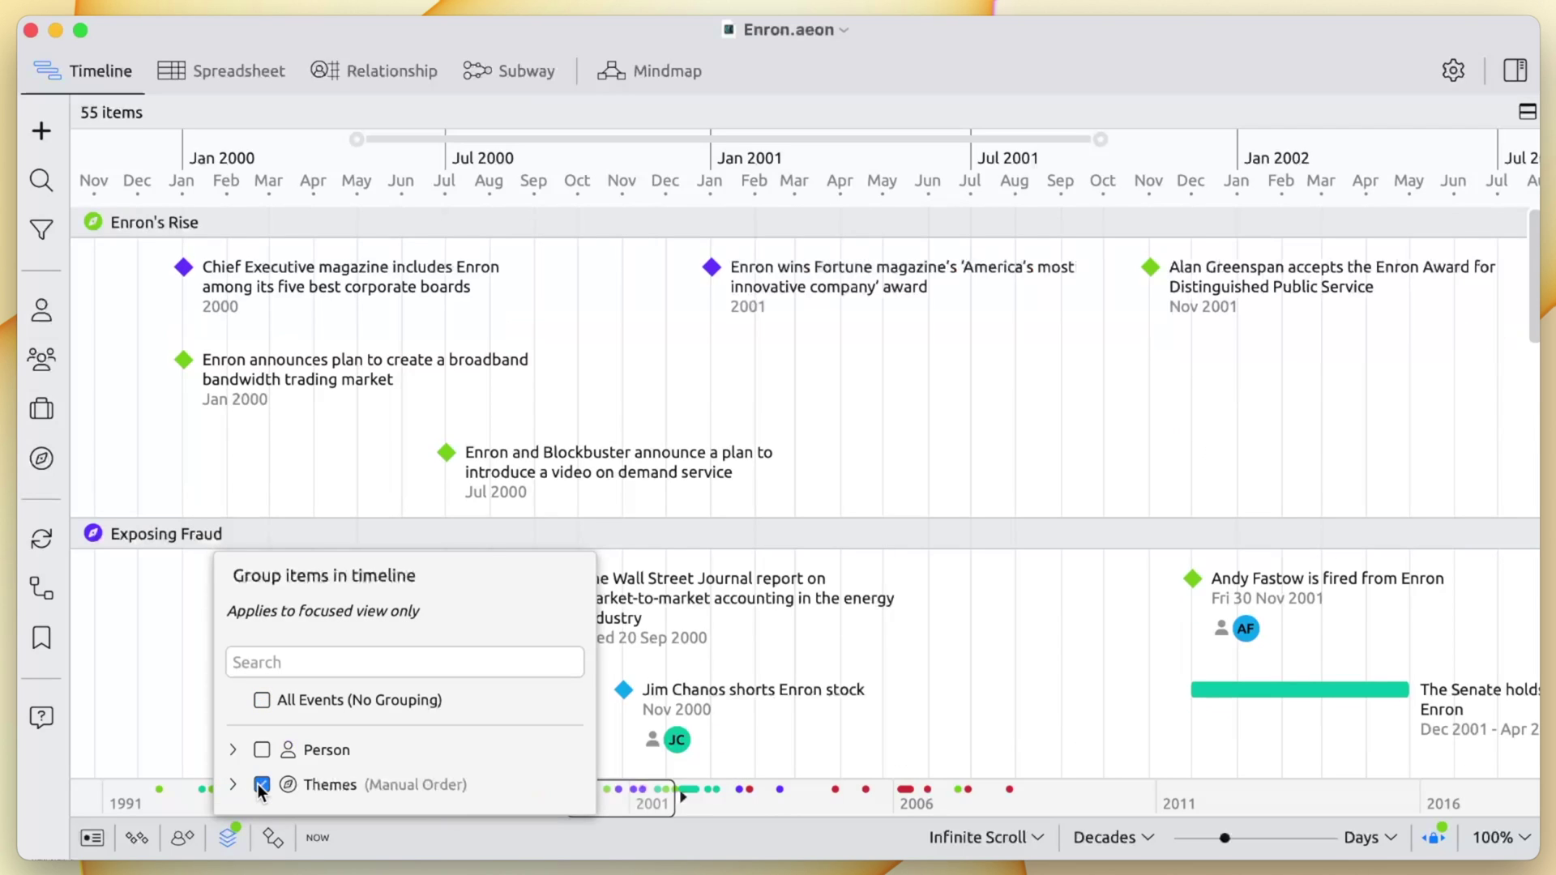
key("Escape")
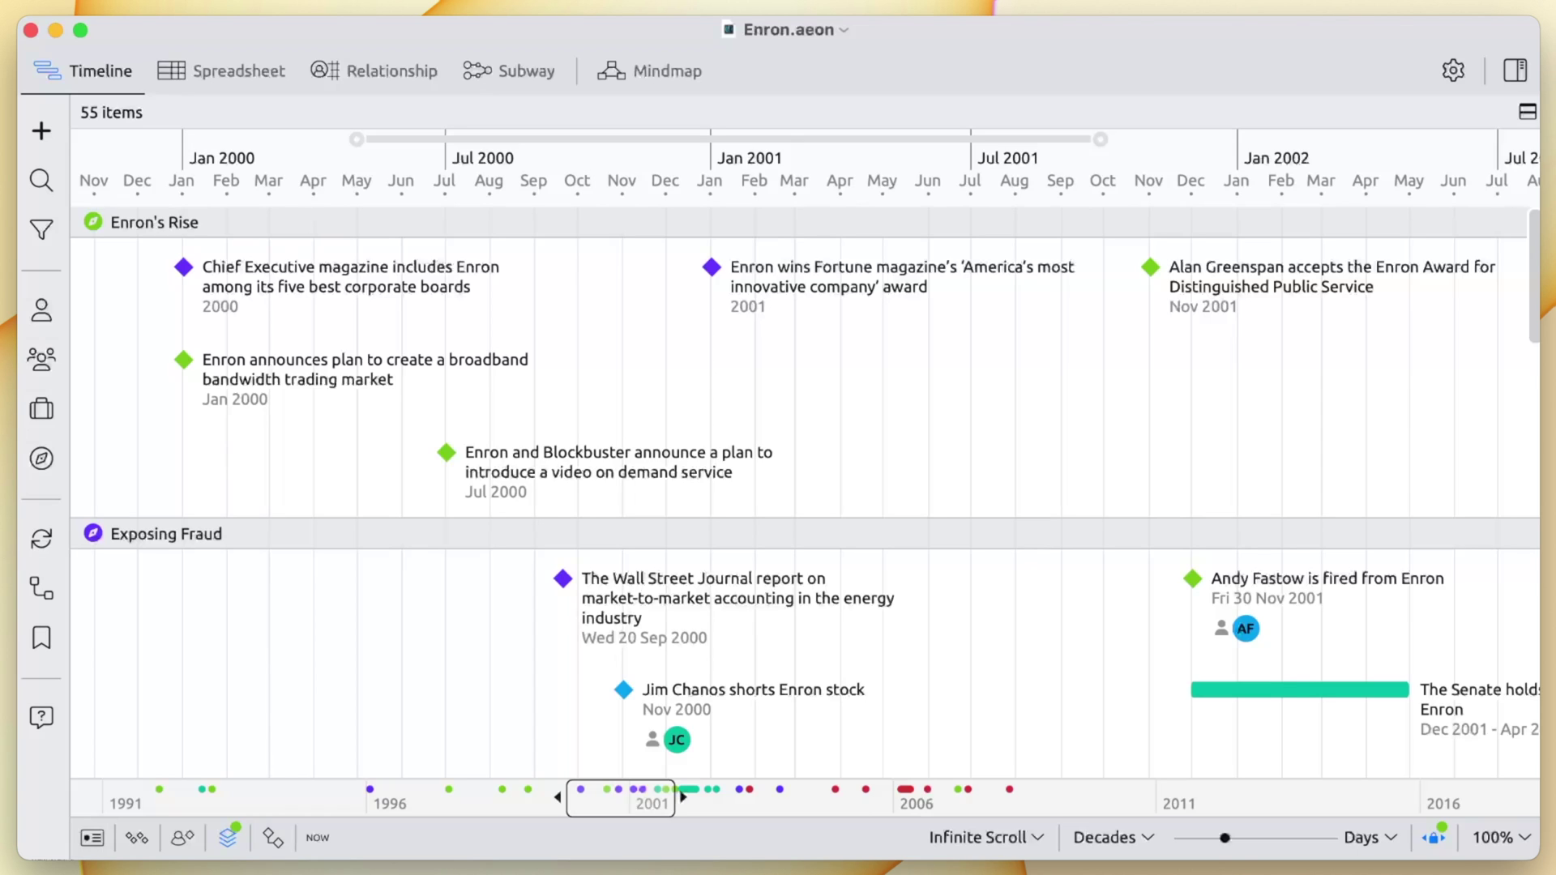
scroll(805, 489, "down", 5)
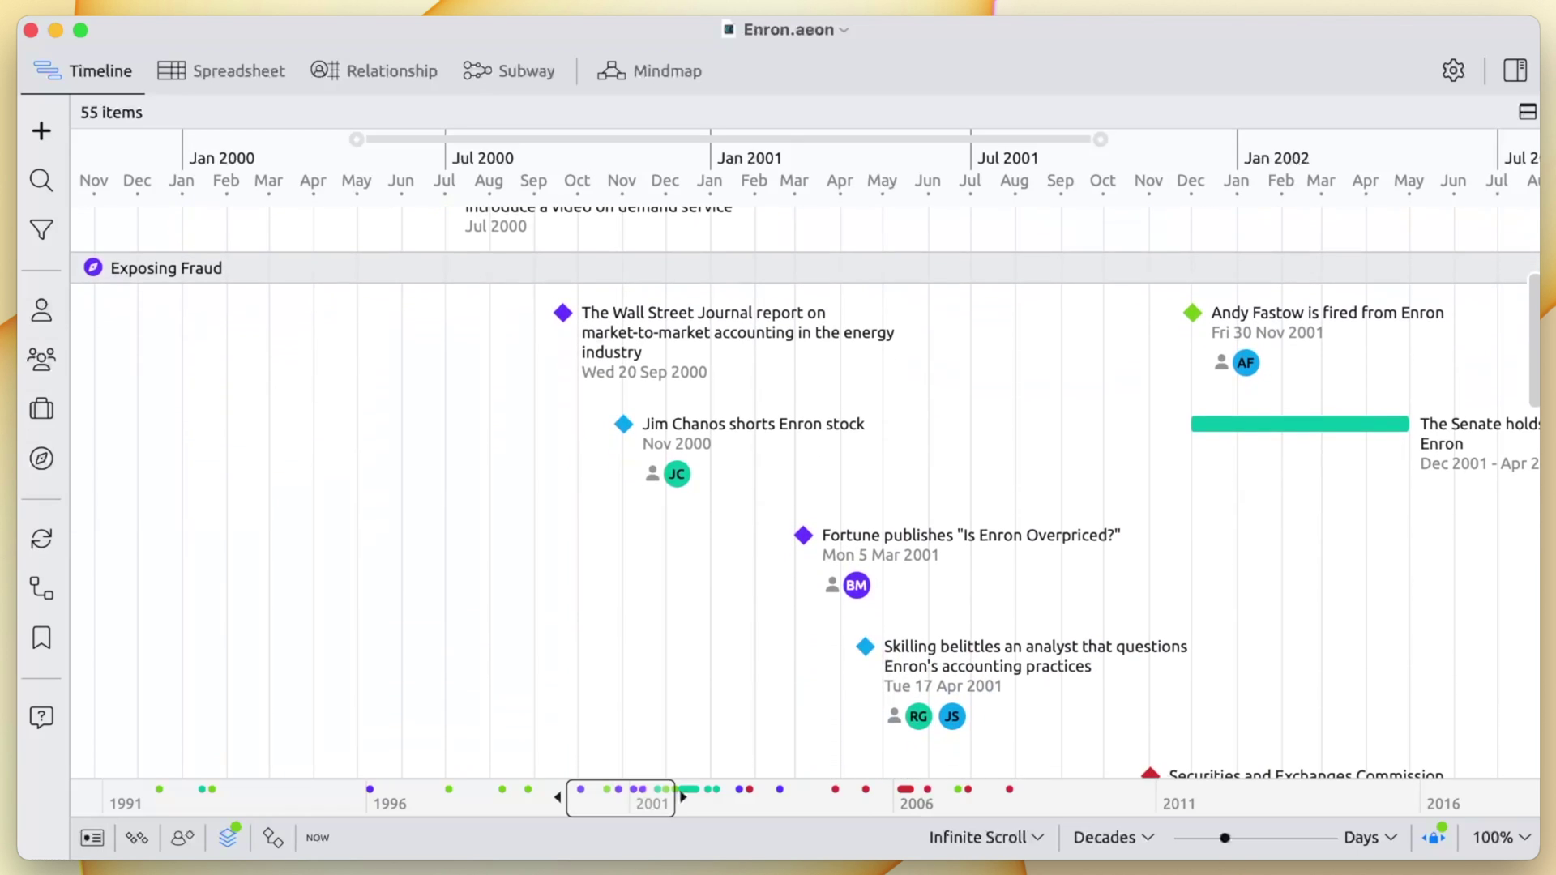
scroll(806, 491, "down", 10)
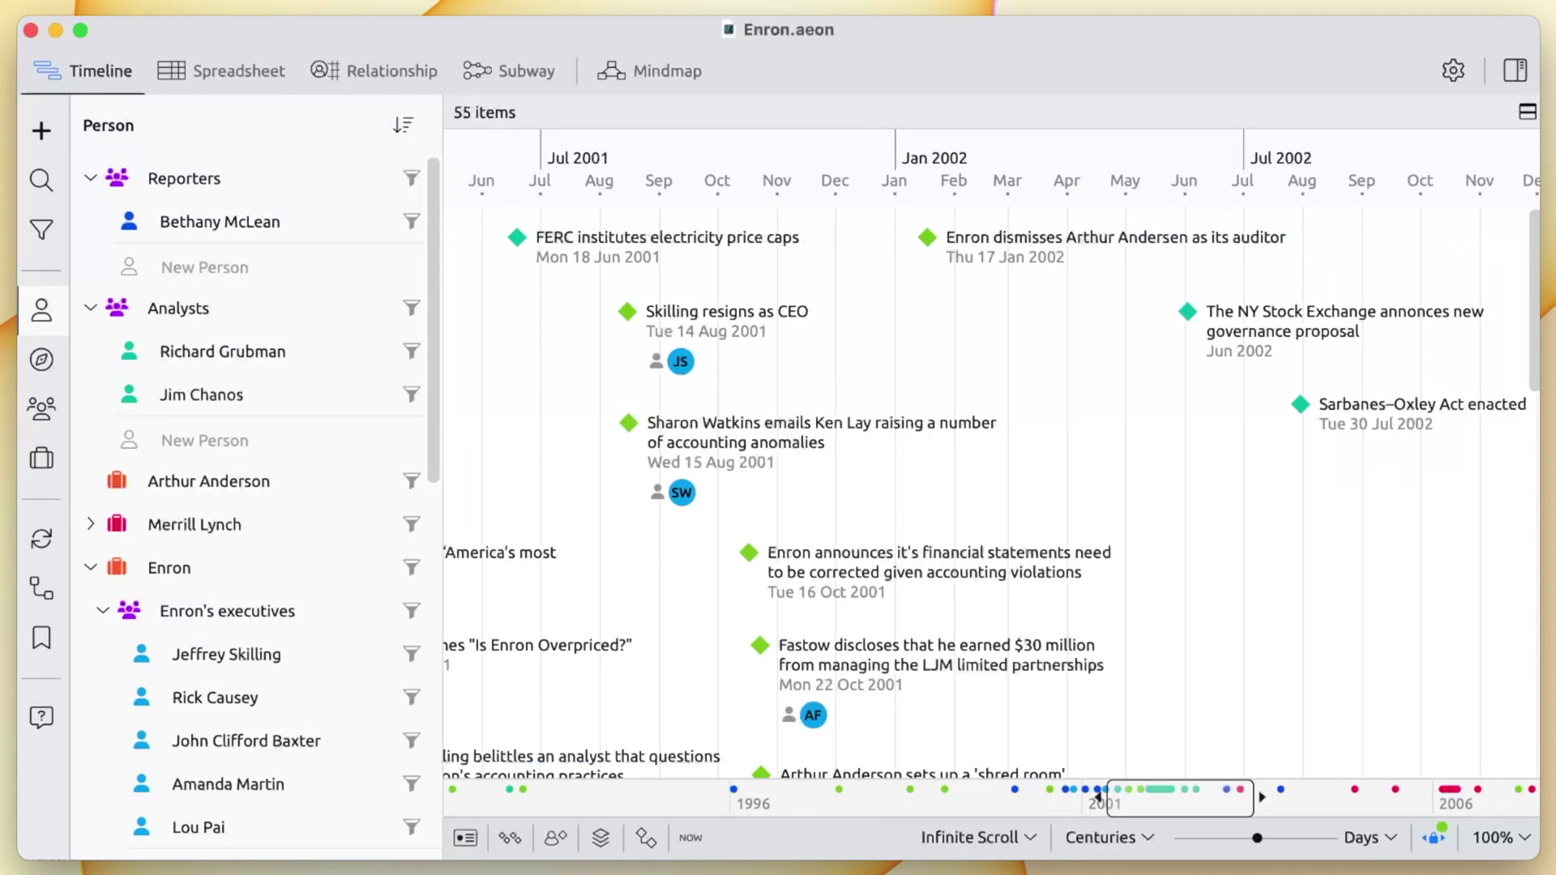
Step: Look over the Topics and Organisations lists, then bring up Advanced Settings with the Cmd+comma shortcut
left_click(43, 359)
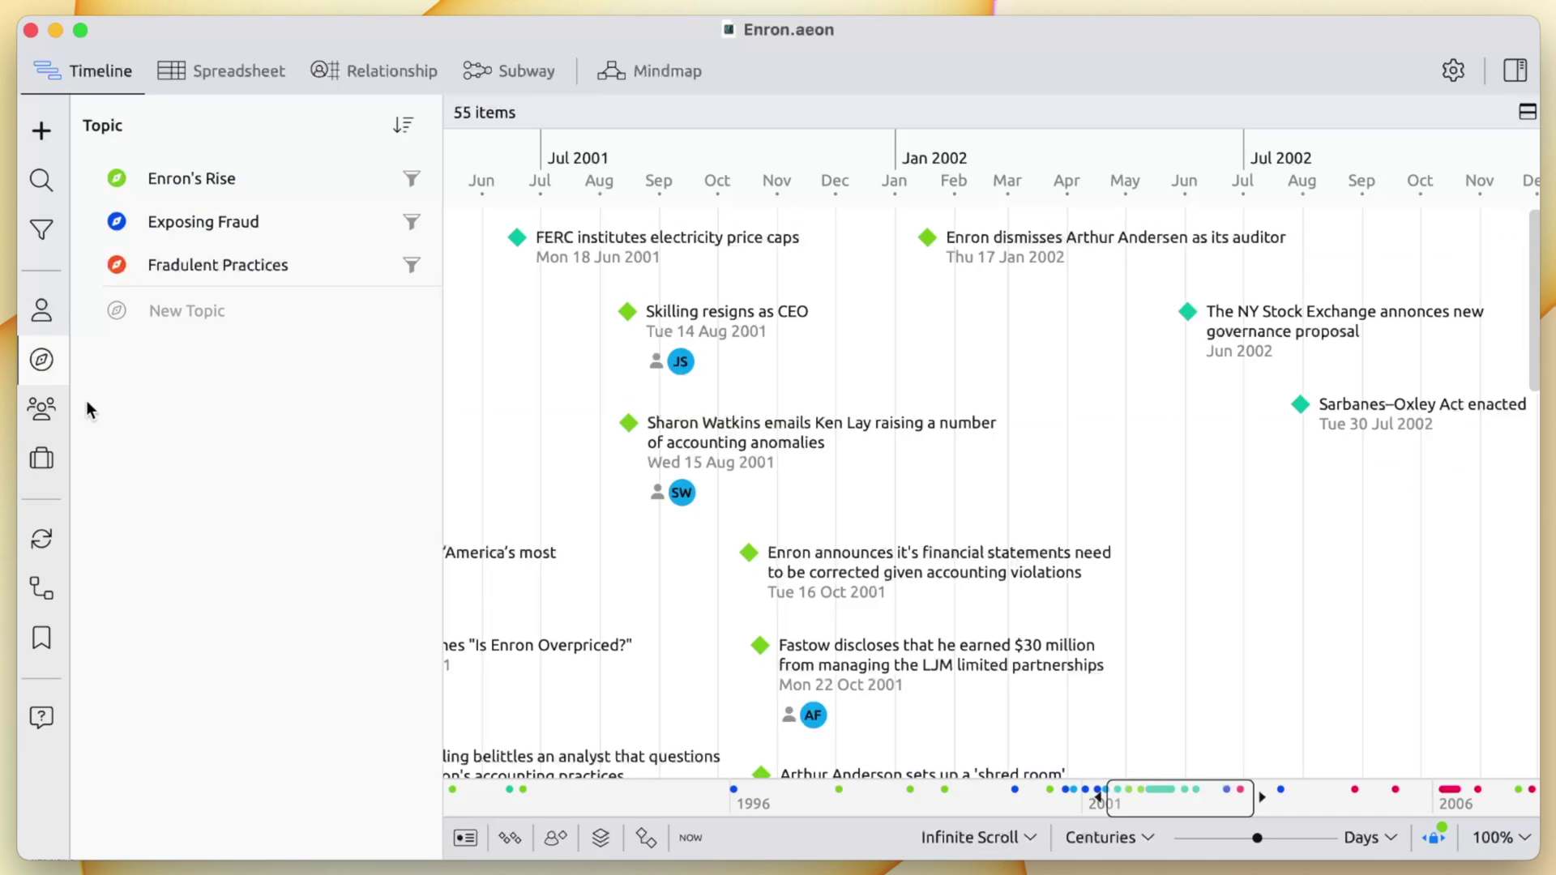
left_click(45, 458)
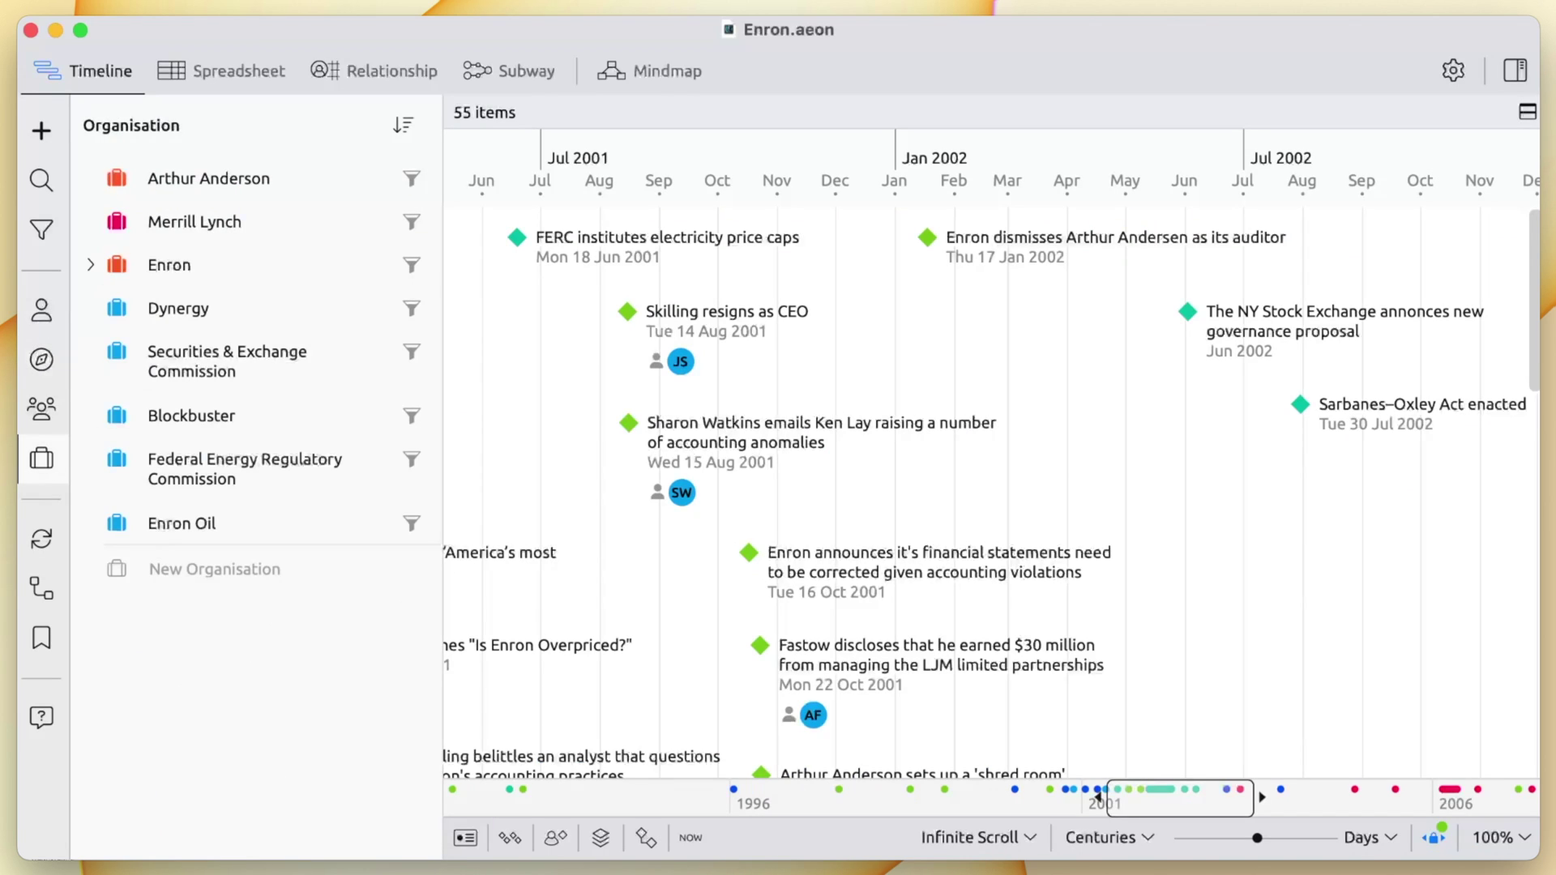
key("super+comma")
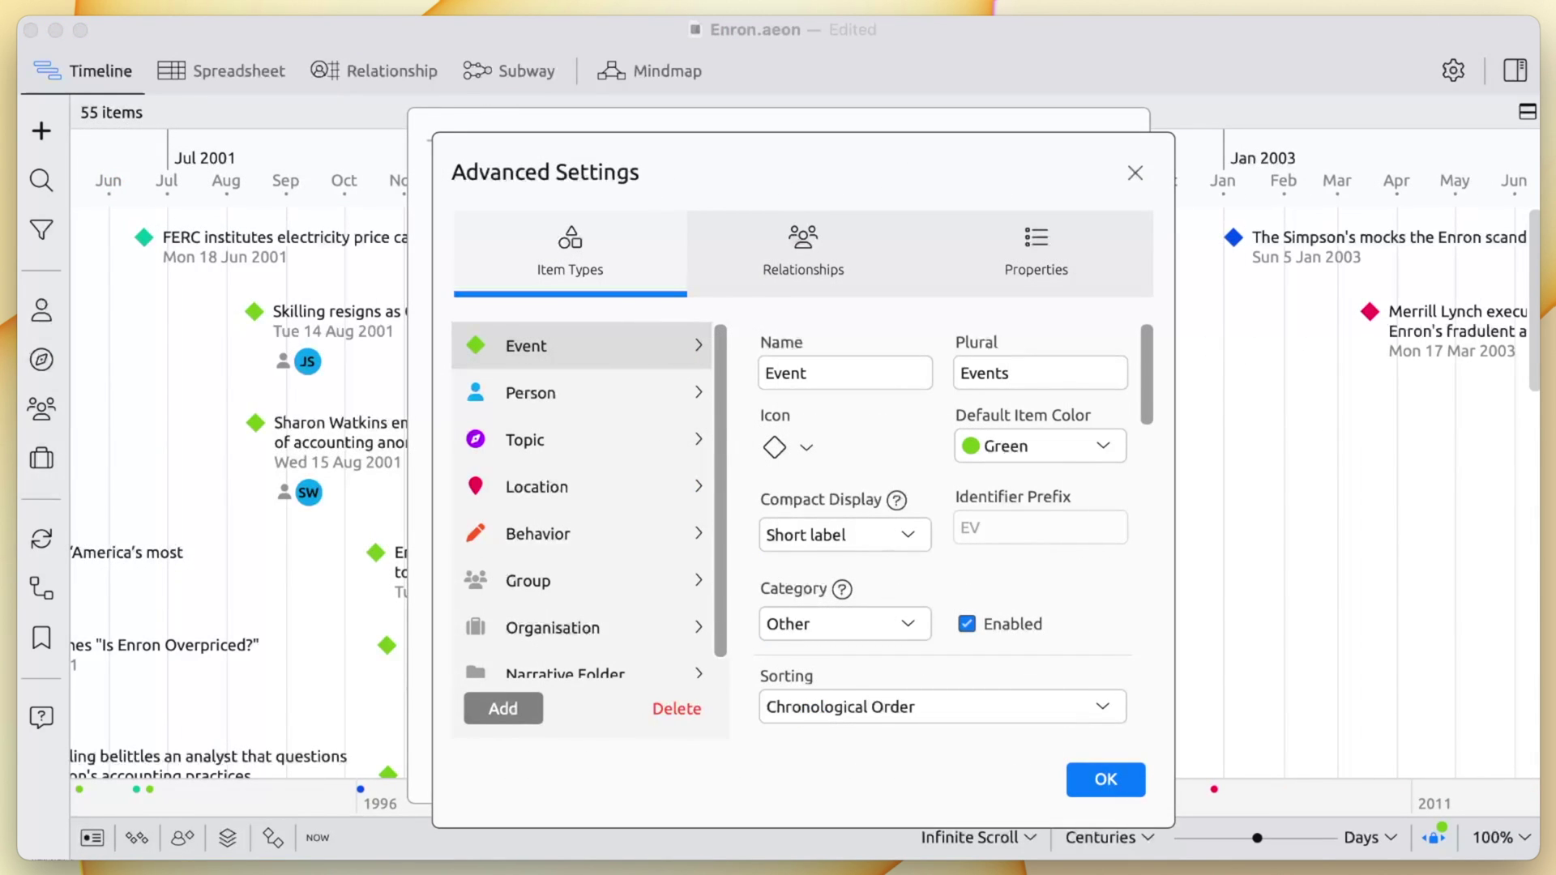
Step: After checking Person and Topic, enable the Location and Behavior item types
left_click(509, 397)
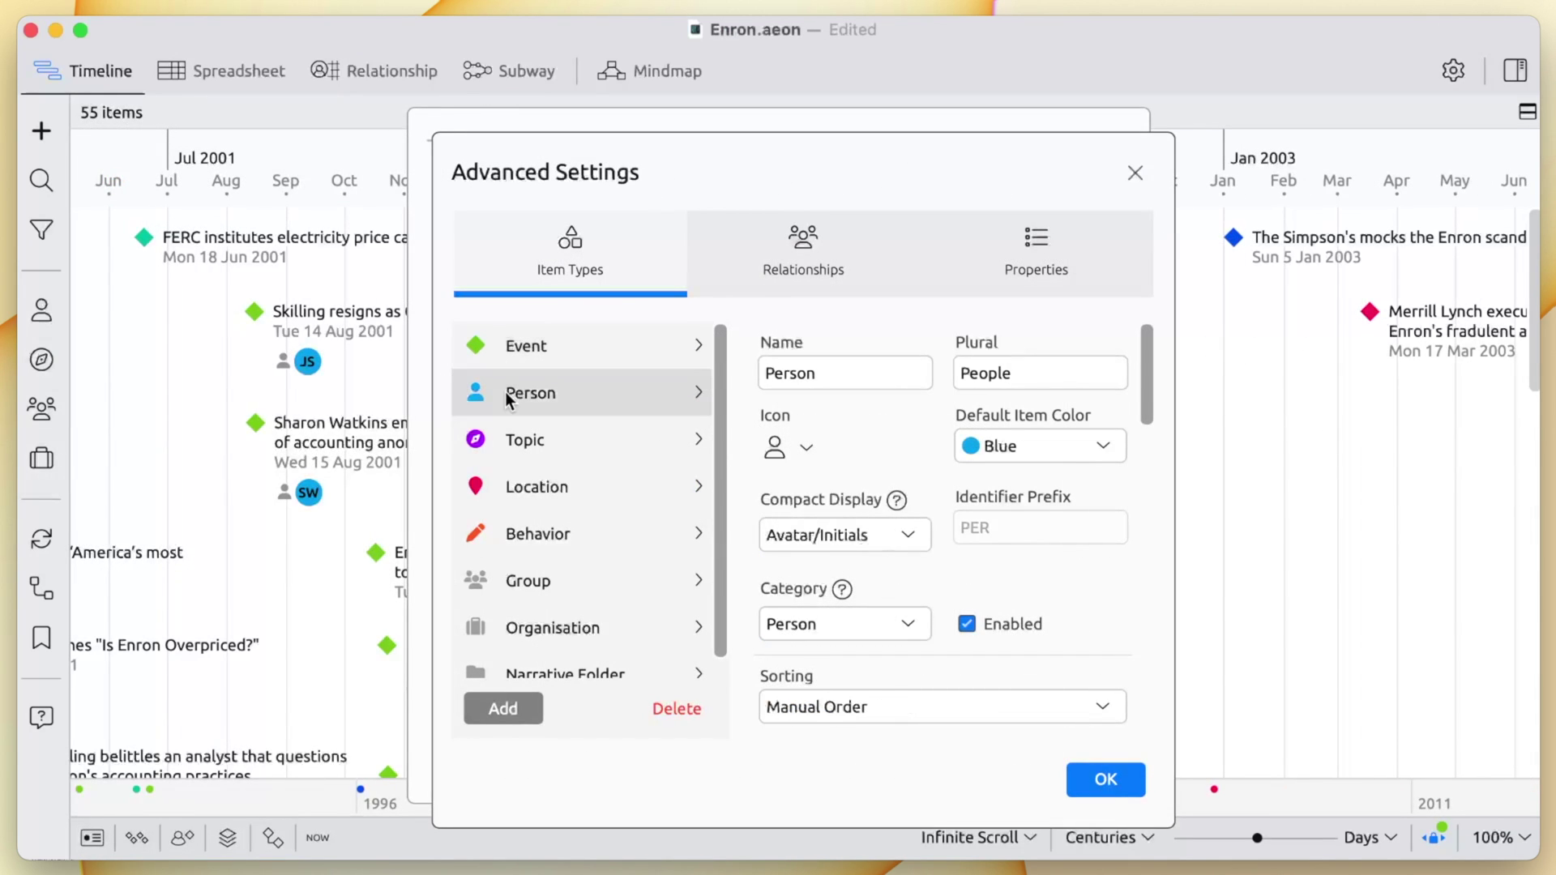
left_click(514, 435)
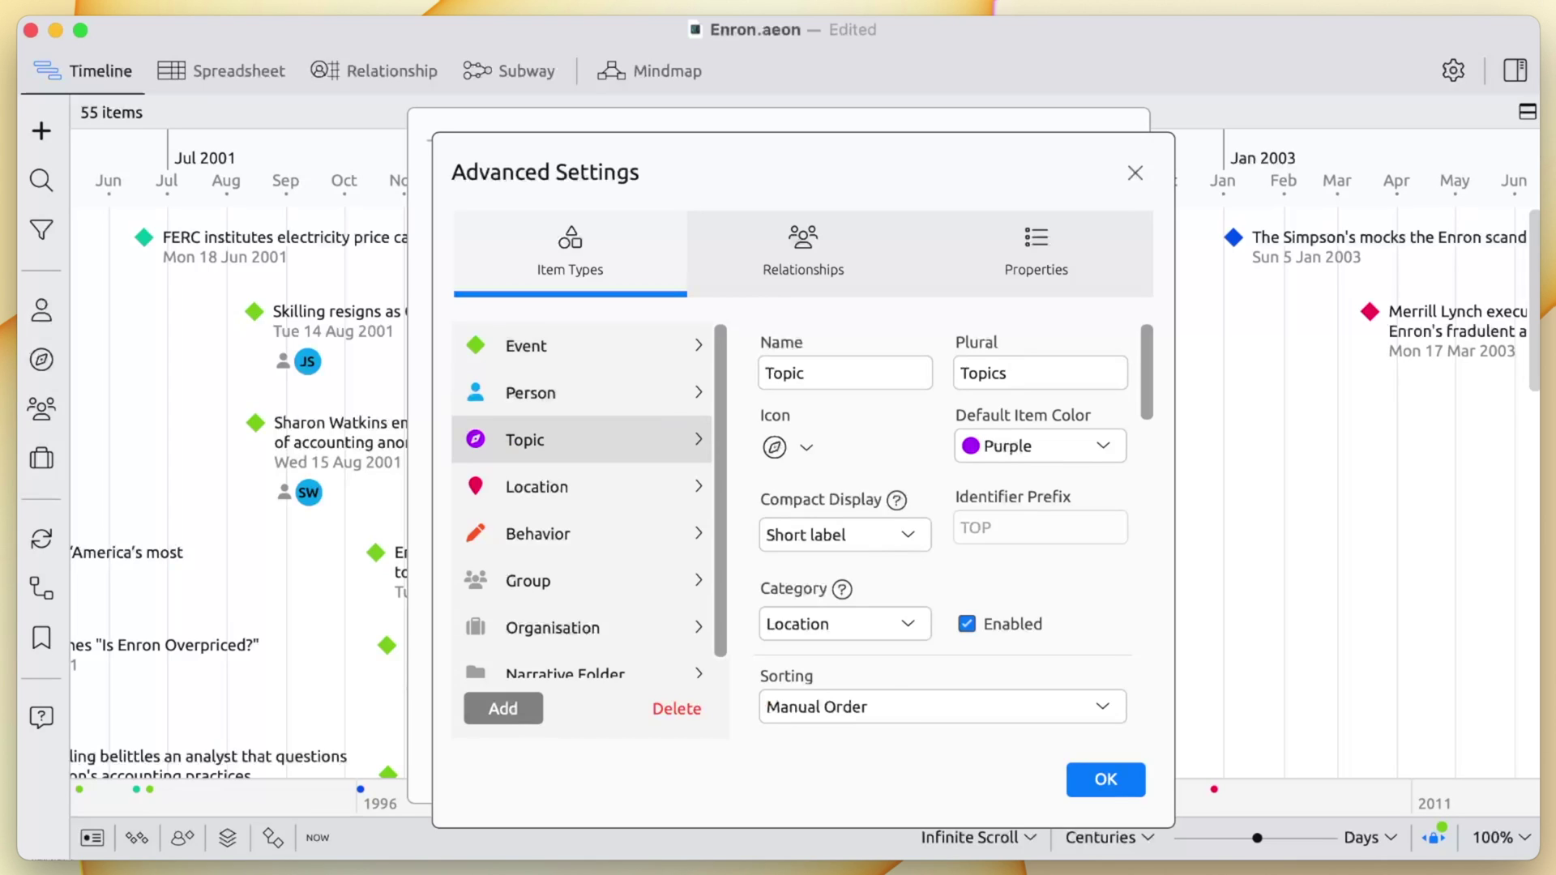
left_click(507, 487)
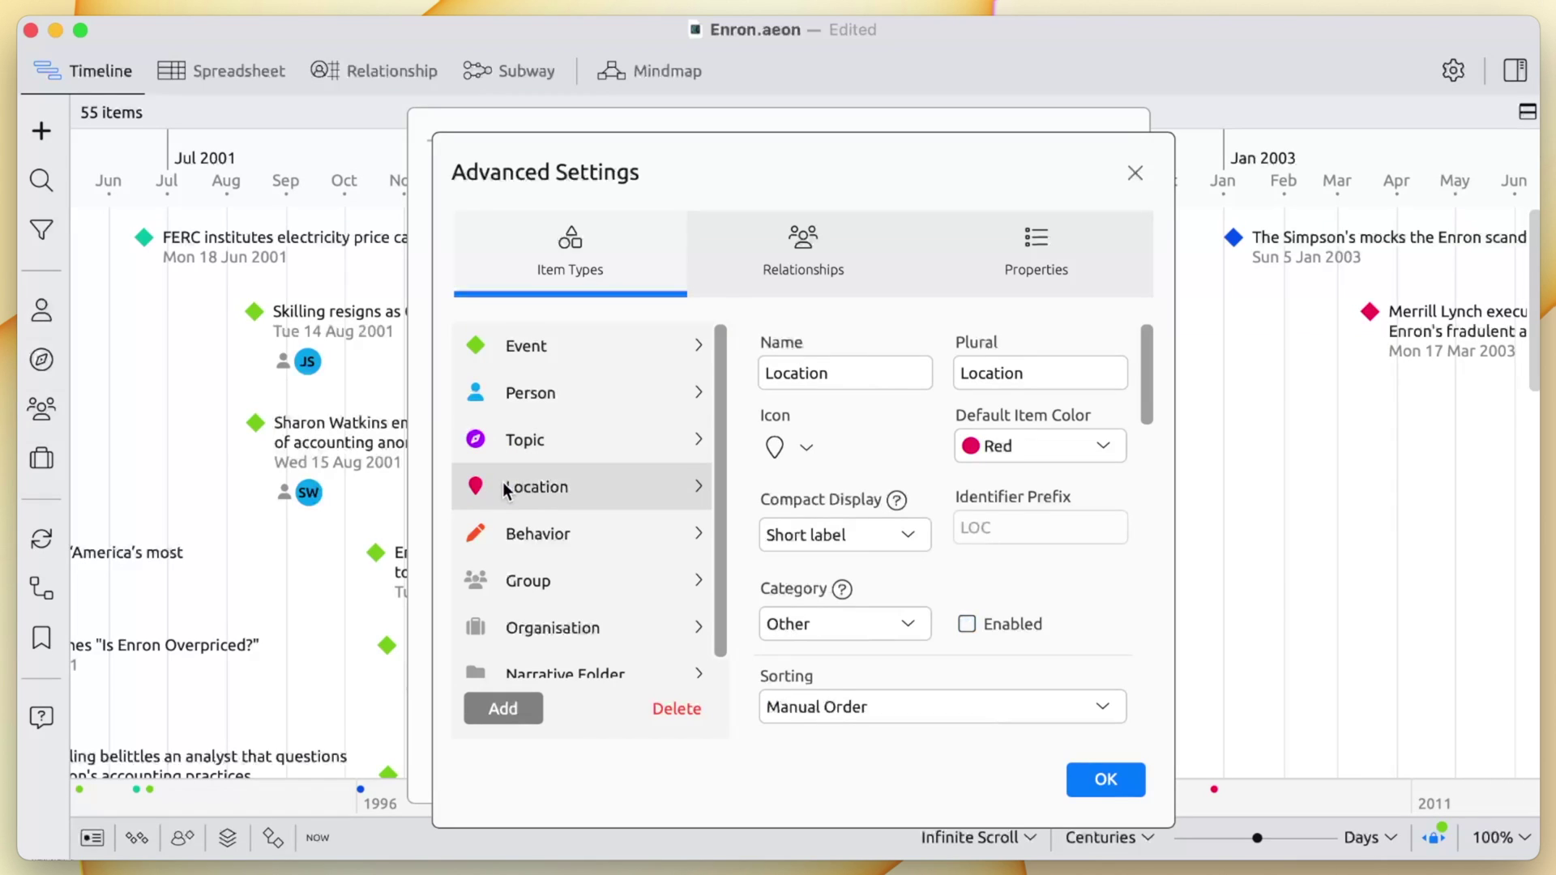
left_click(966, 624)
left_click(510, 533)
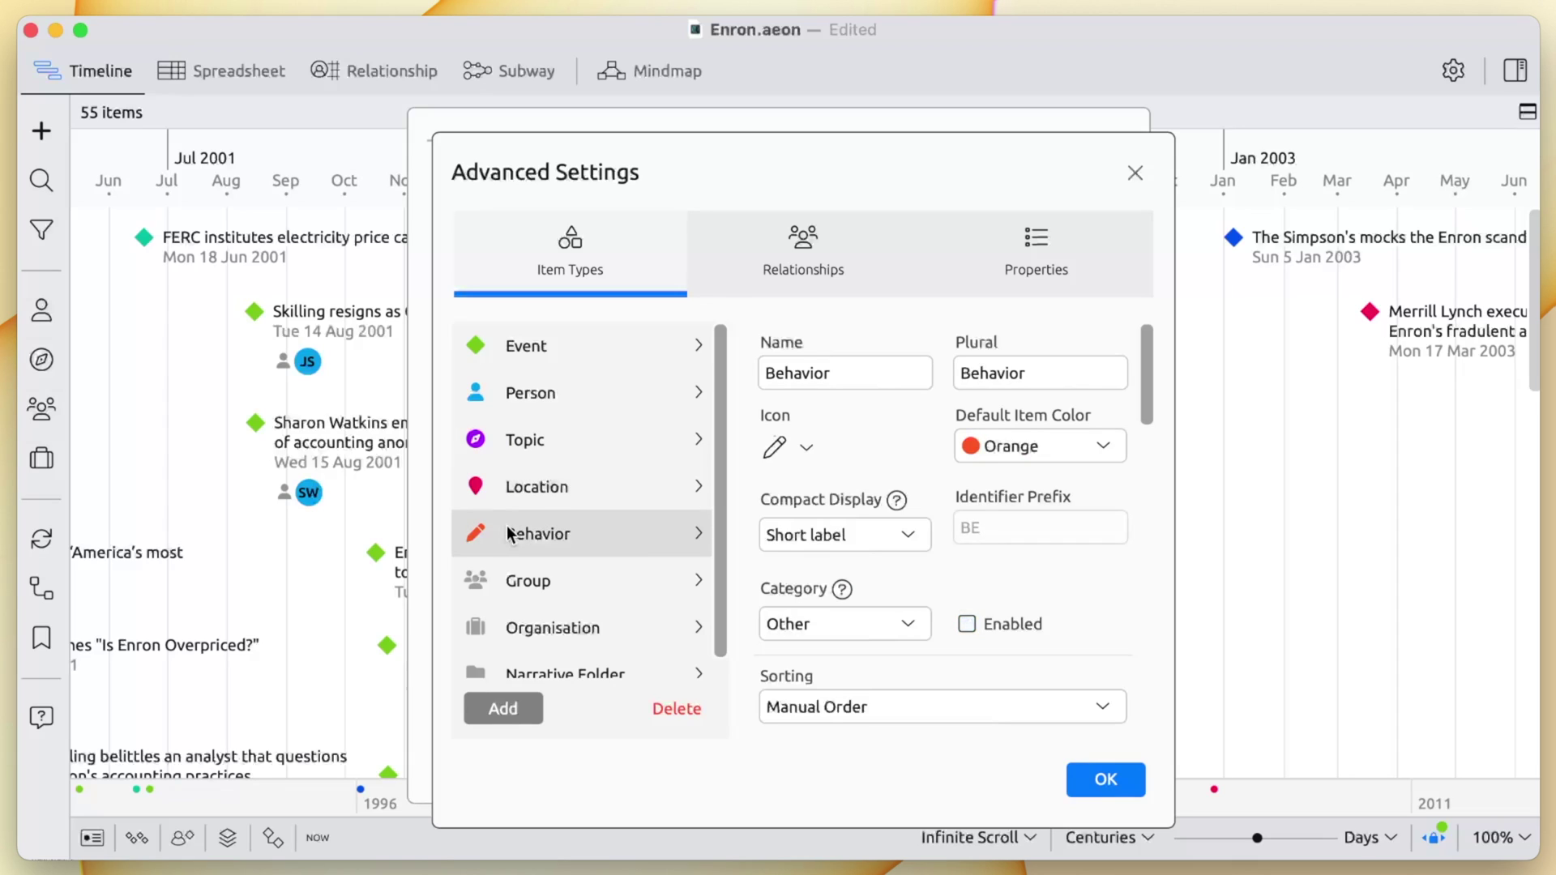
left_click(966, 623)
left_click(751, 264)
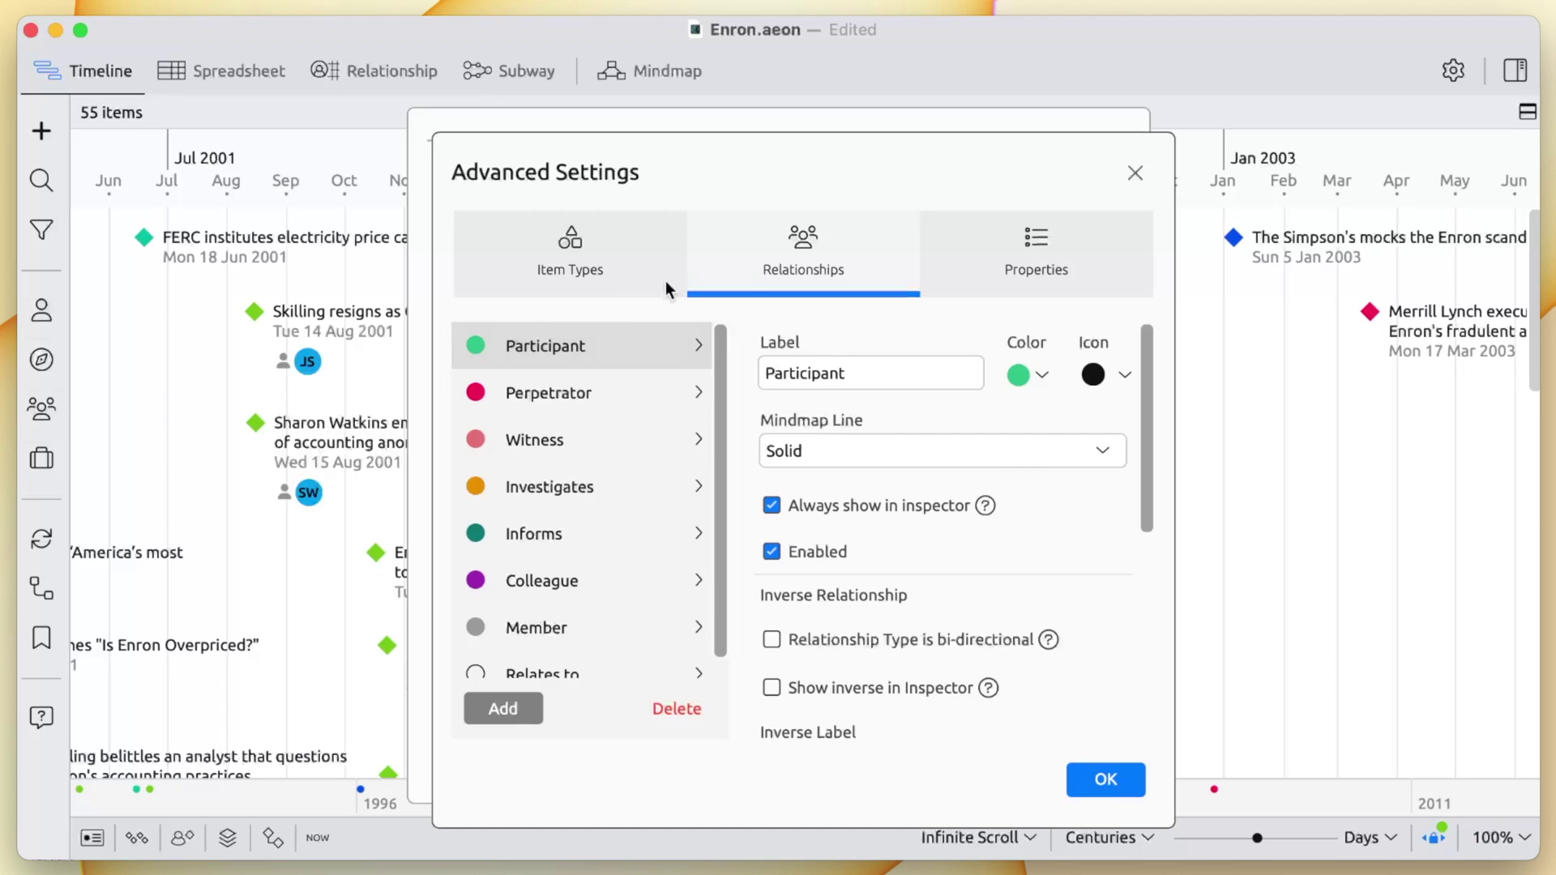
Step: Enable the Perpetrator and Witness relationship types
left_click(512, 395)
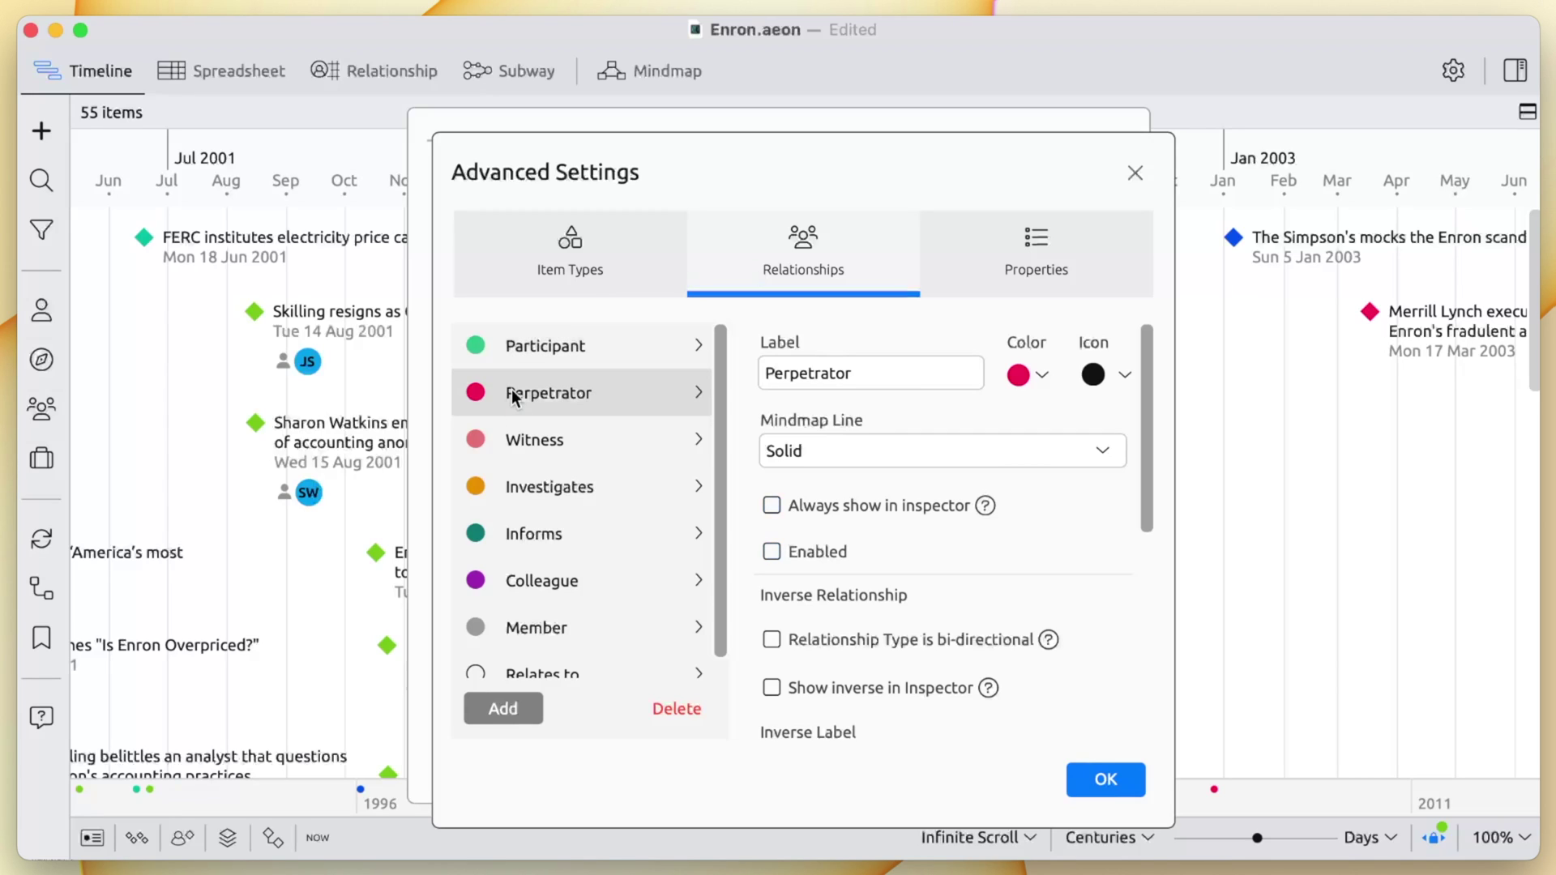
left_click(771, 551)
left_click(512, 439)
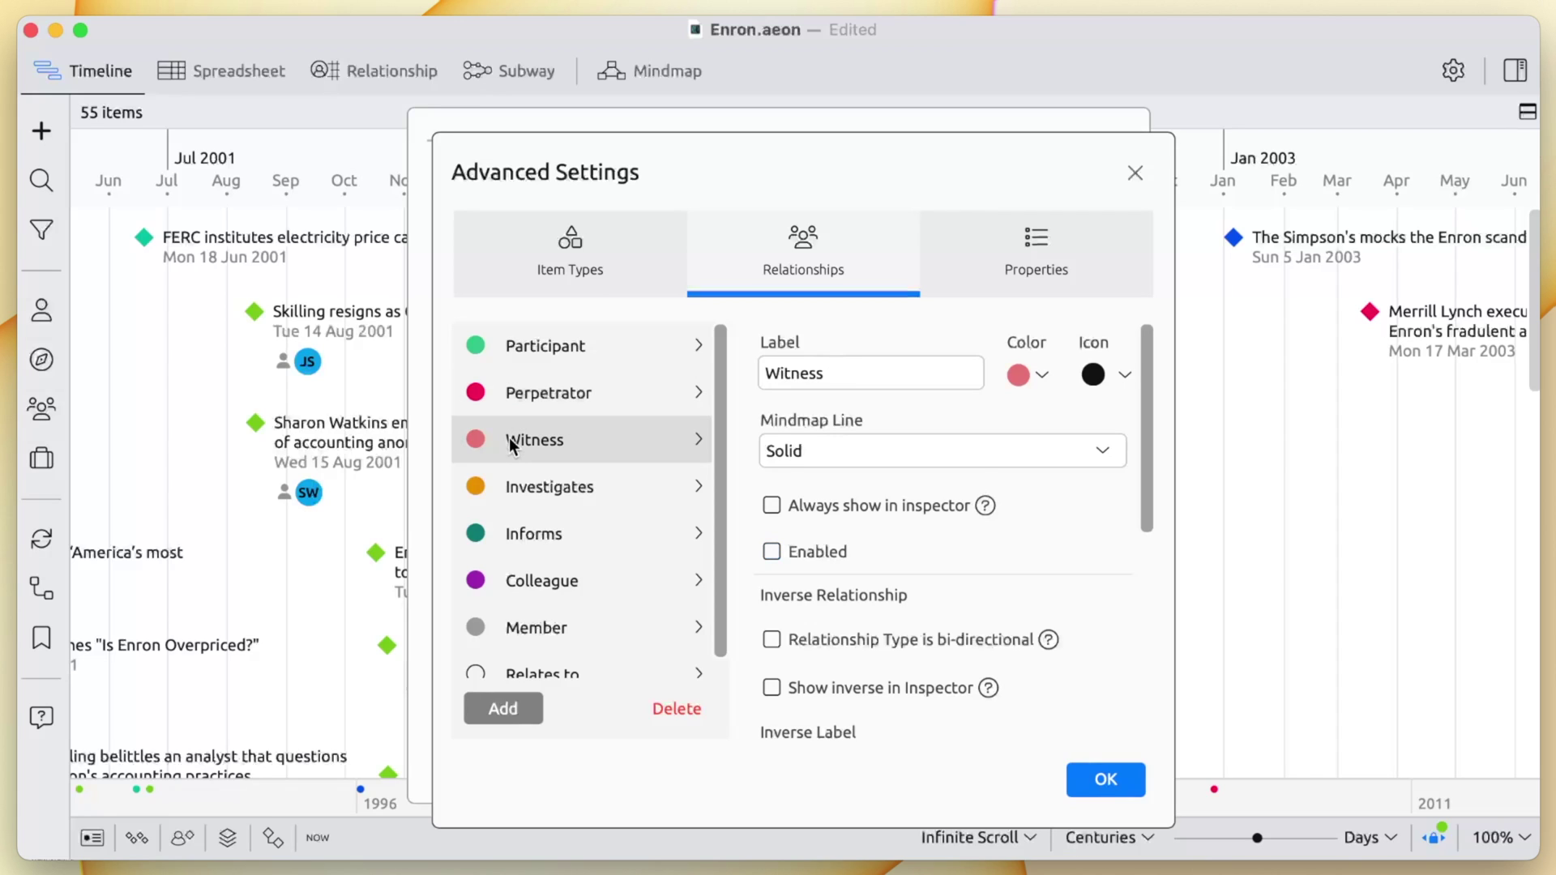
left_click(772, 551)
Step: Keep Source as single-line text and enable the Confidence and Verified properties
left_click(1005, 293)
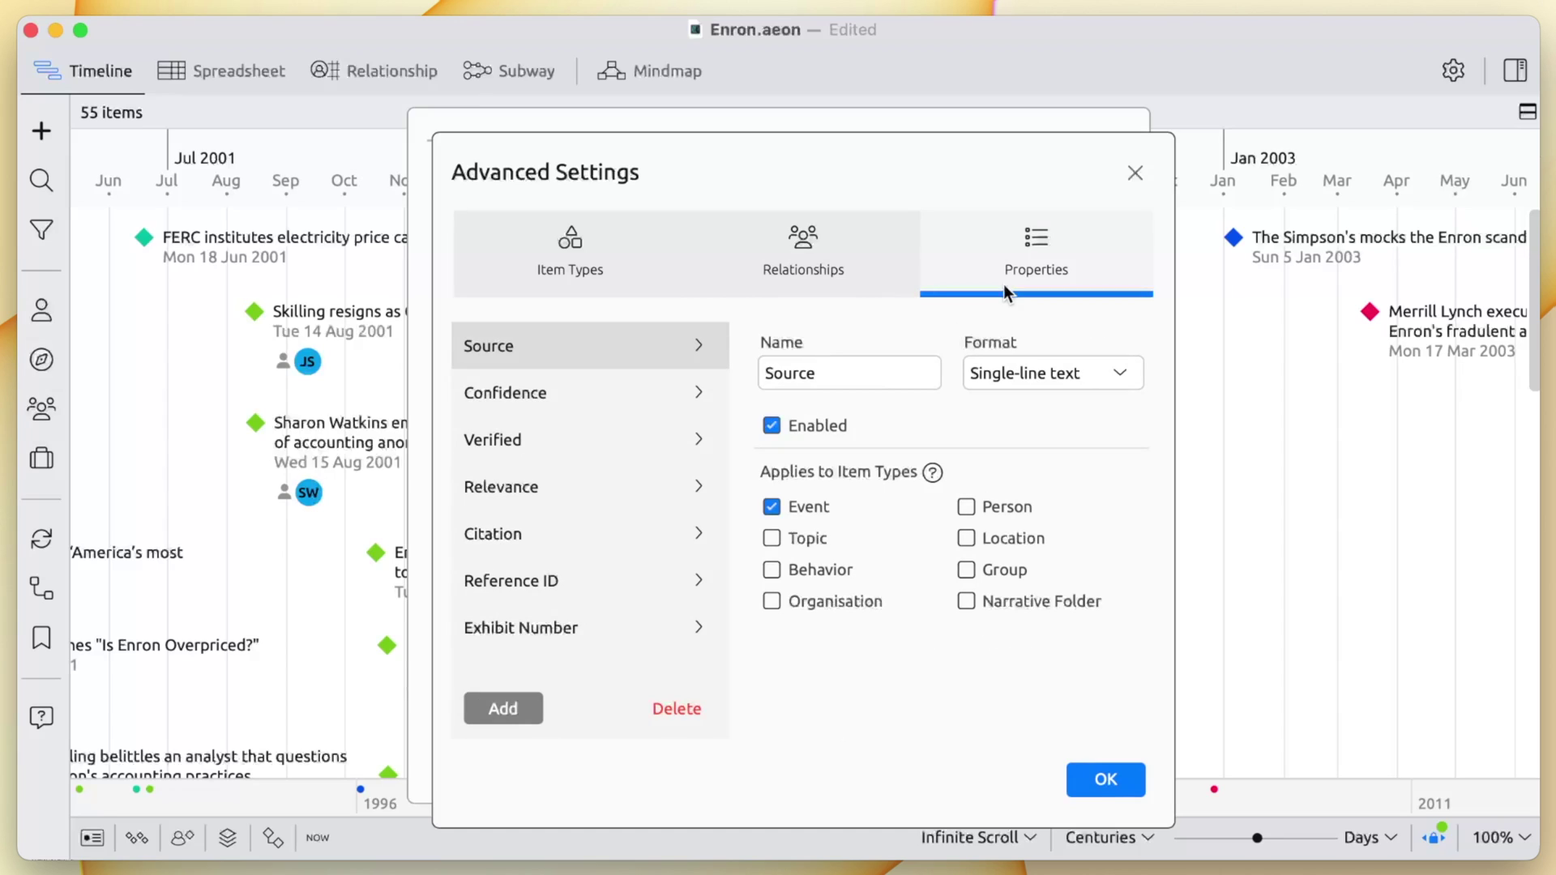
left_click(1004, 372)
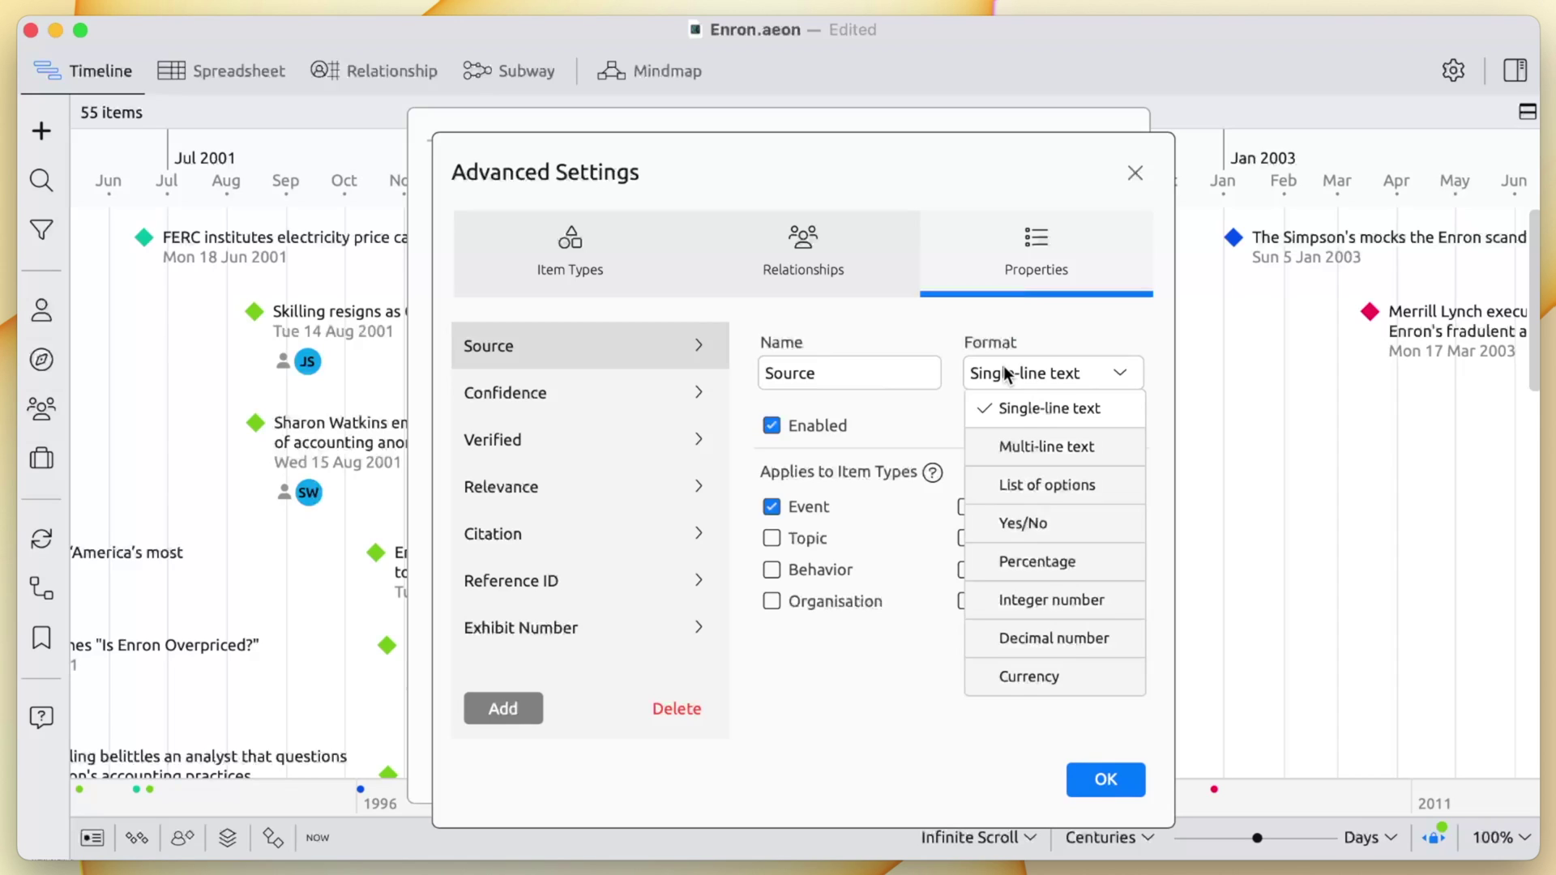
left_click(1005, 373)
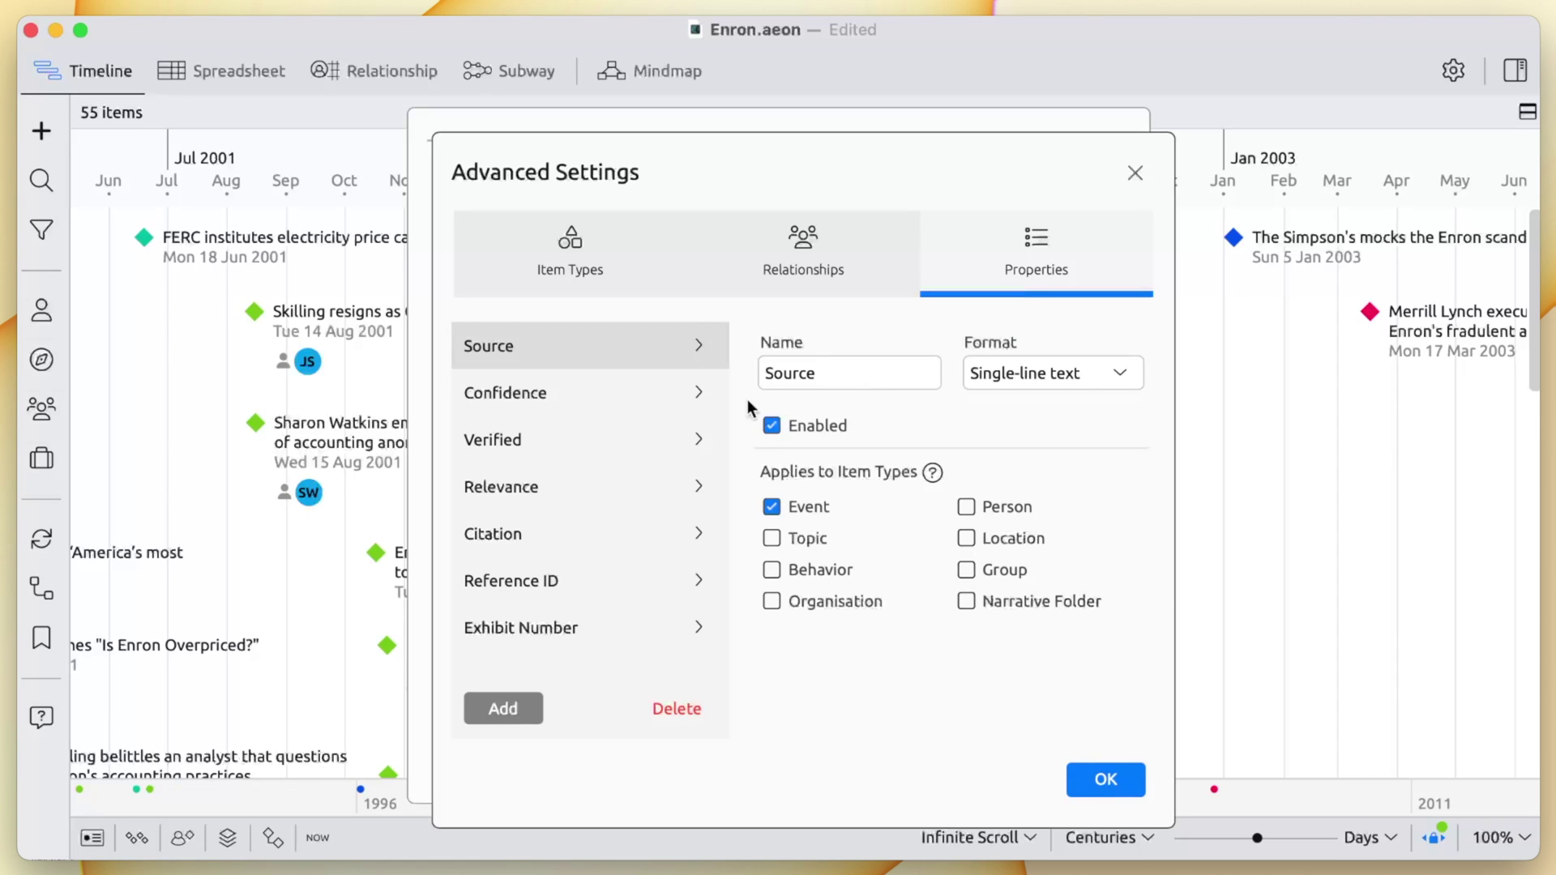
left_click(680, 409)
left_click(771, 425)
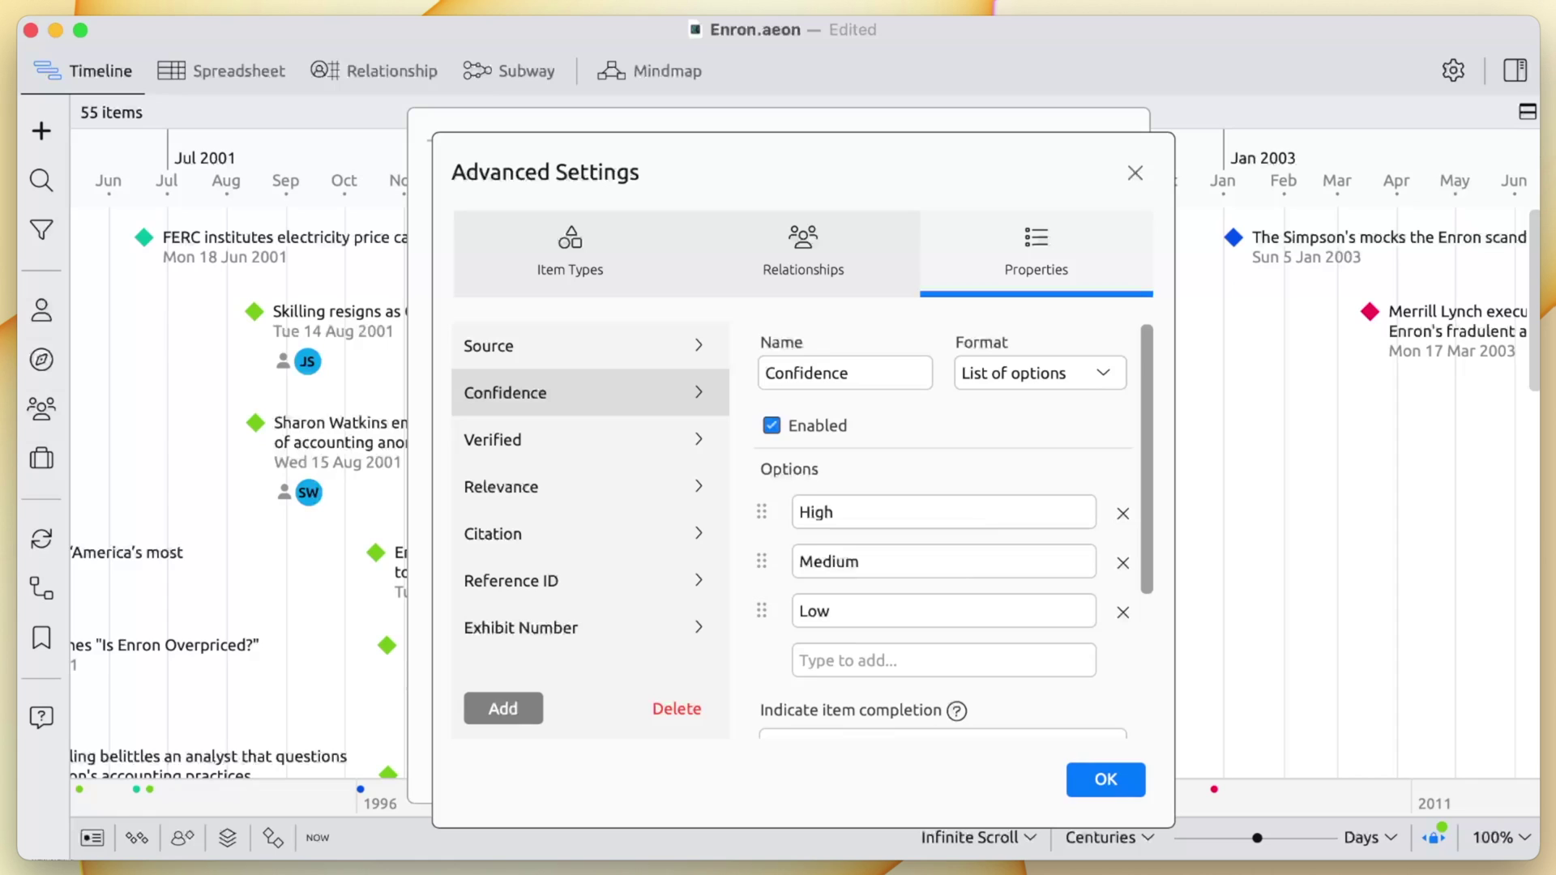
left_click(547, 438)
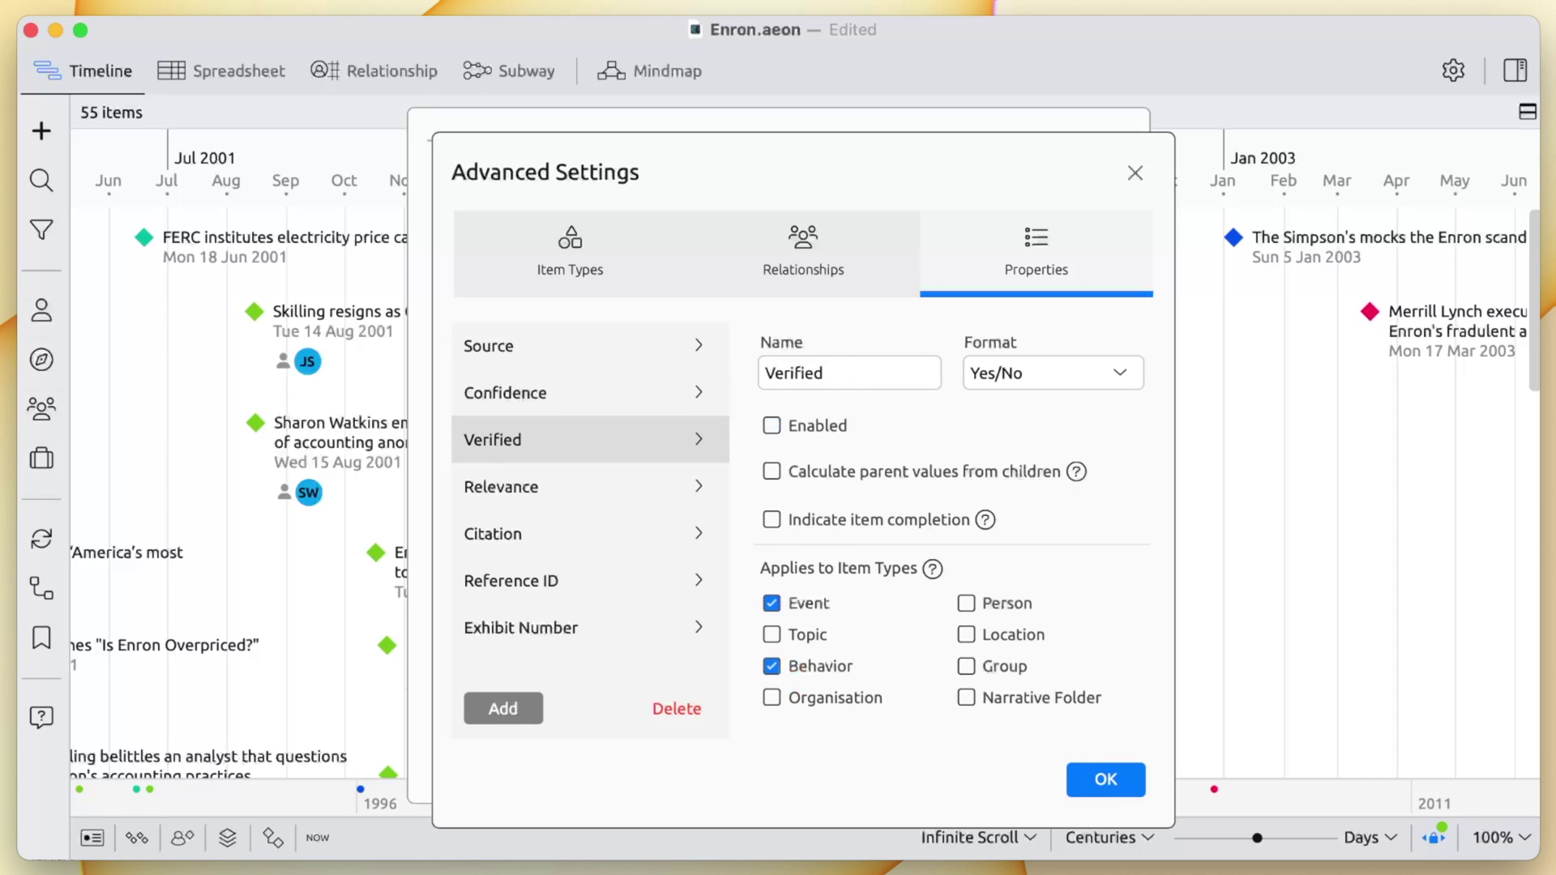
left_click(777, 426)
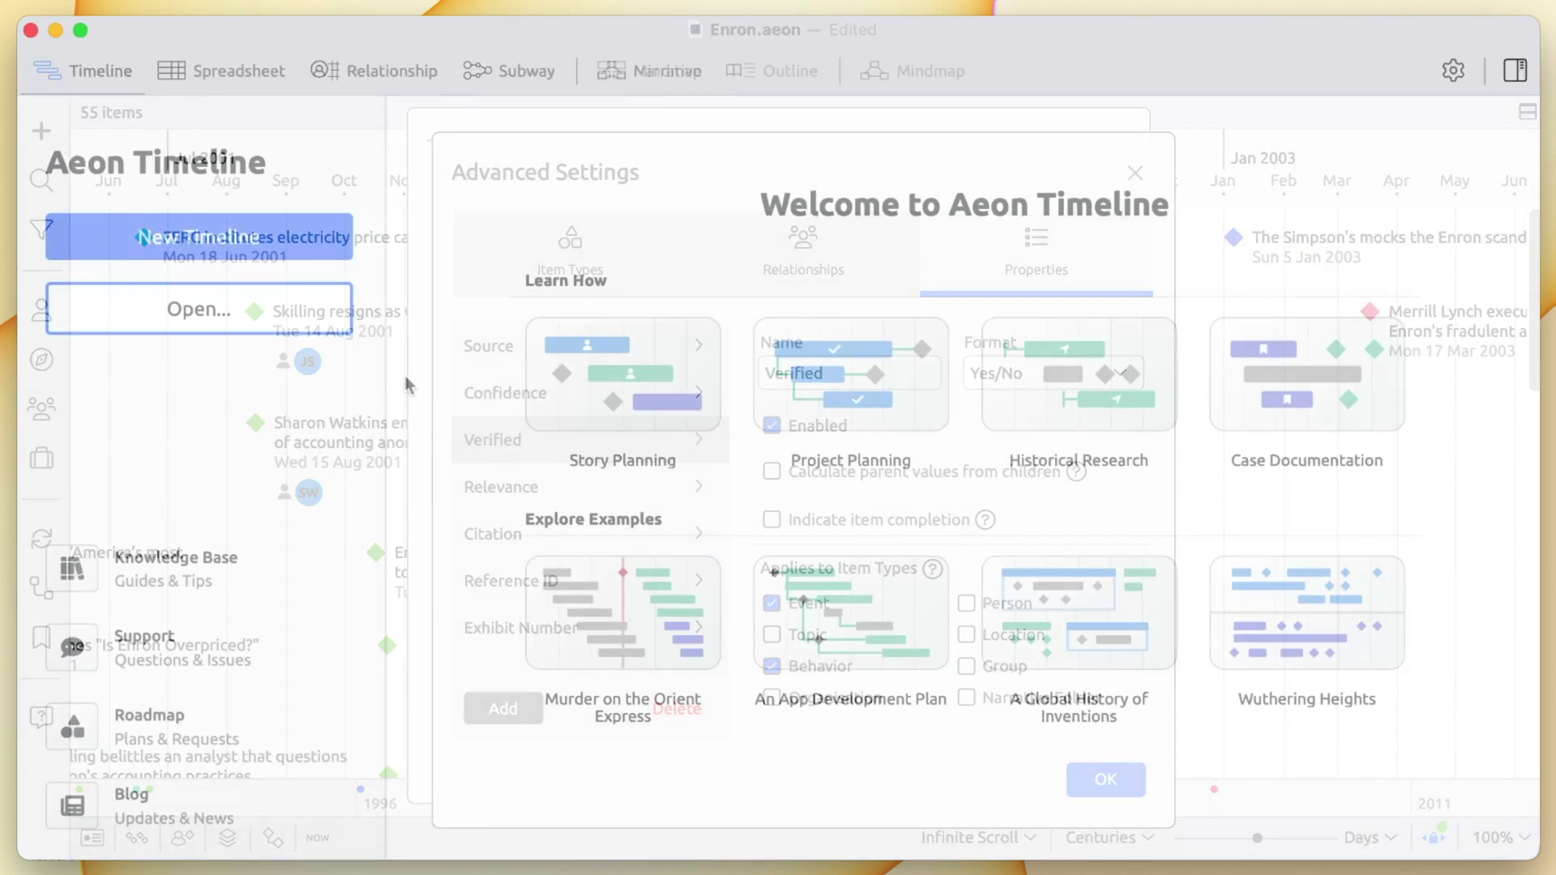
Step: Create a new timeline from the Custom group's Financial Investigation template
left_click(236, 249)
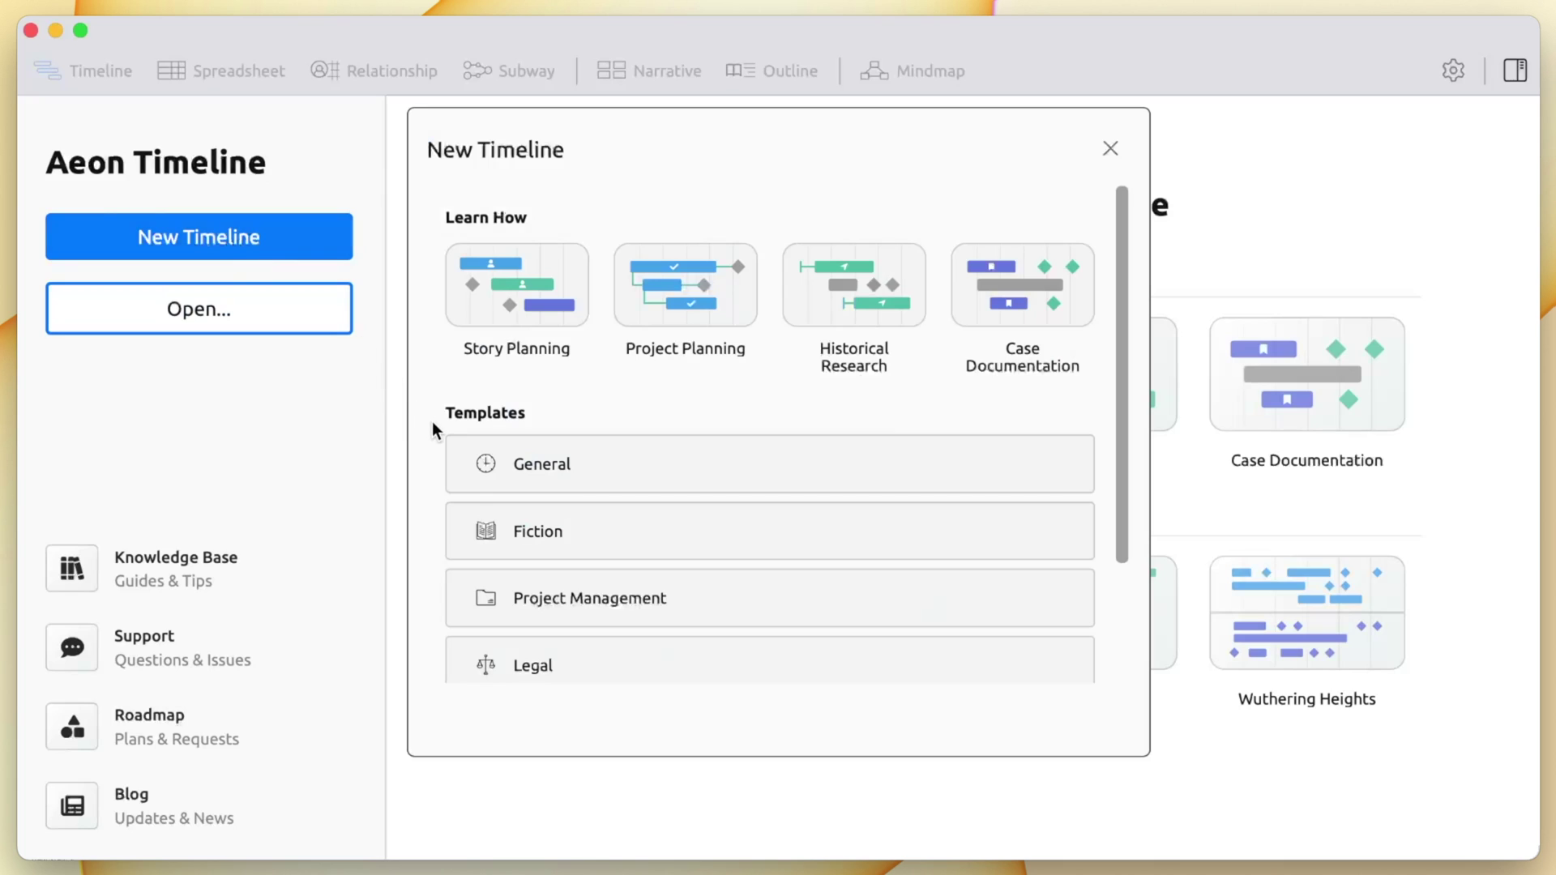
scroll(431, 428, "down", 4)
left_click(472, 675)
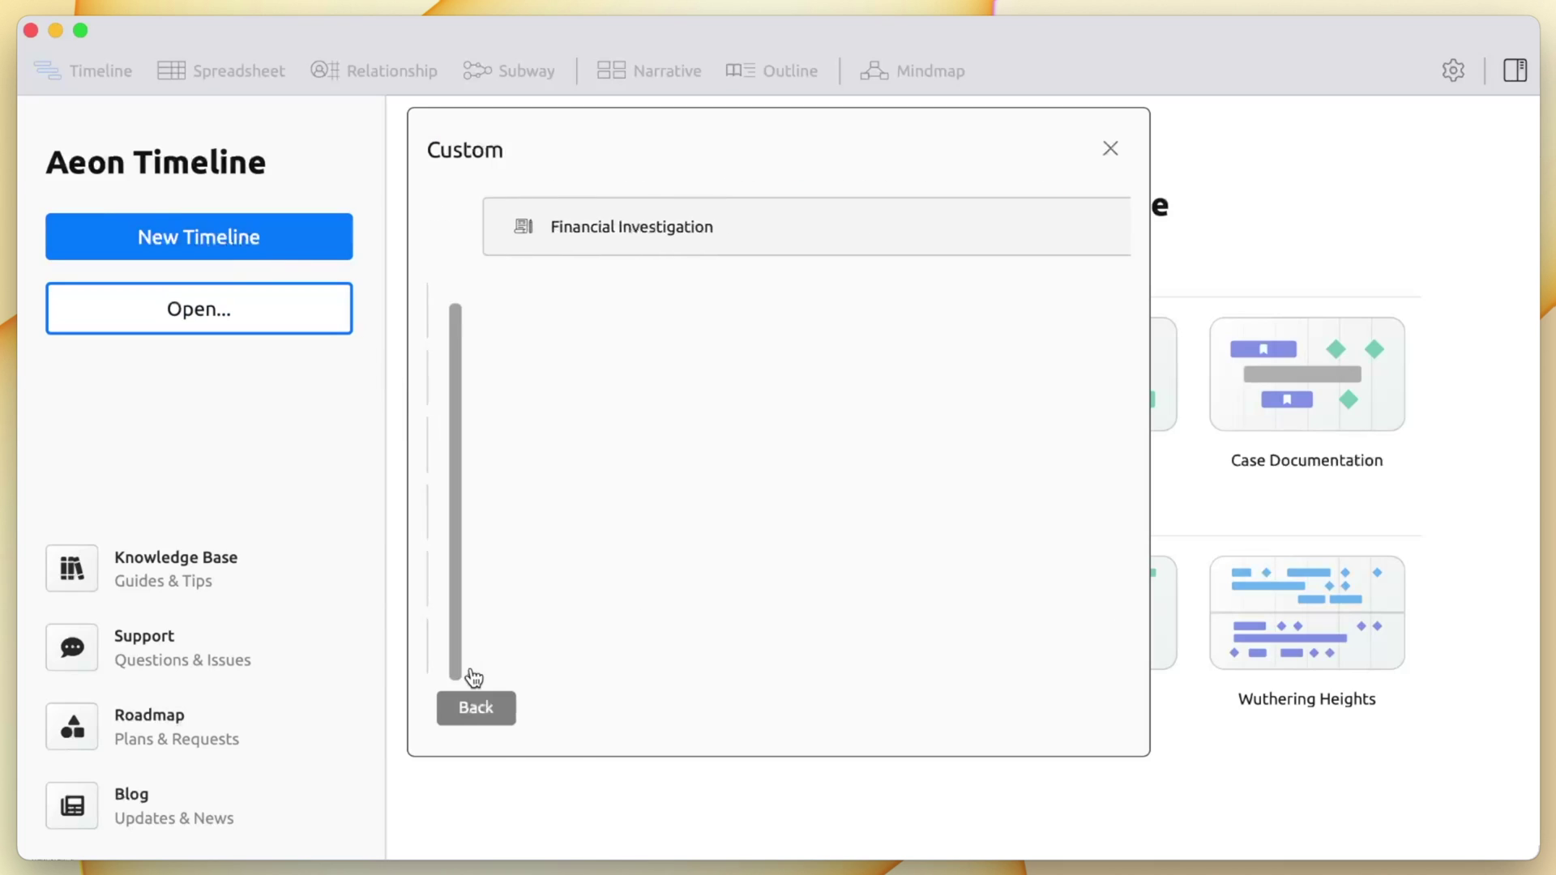
left_click(566, 222)
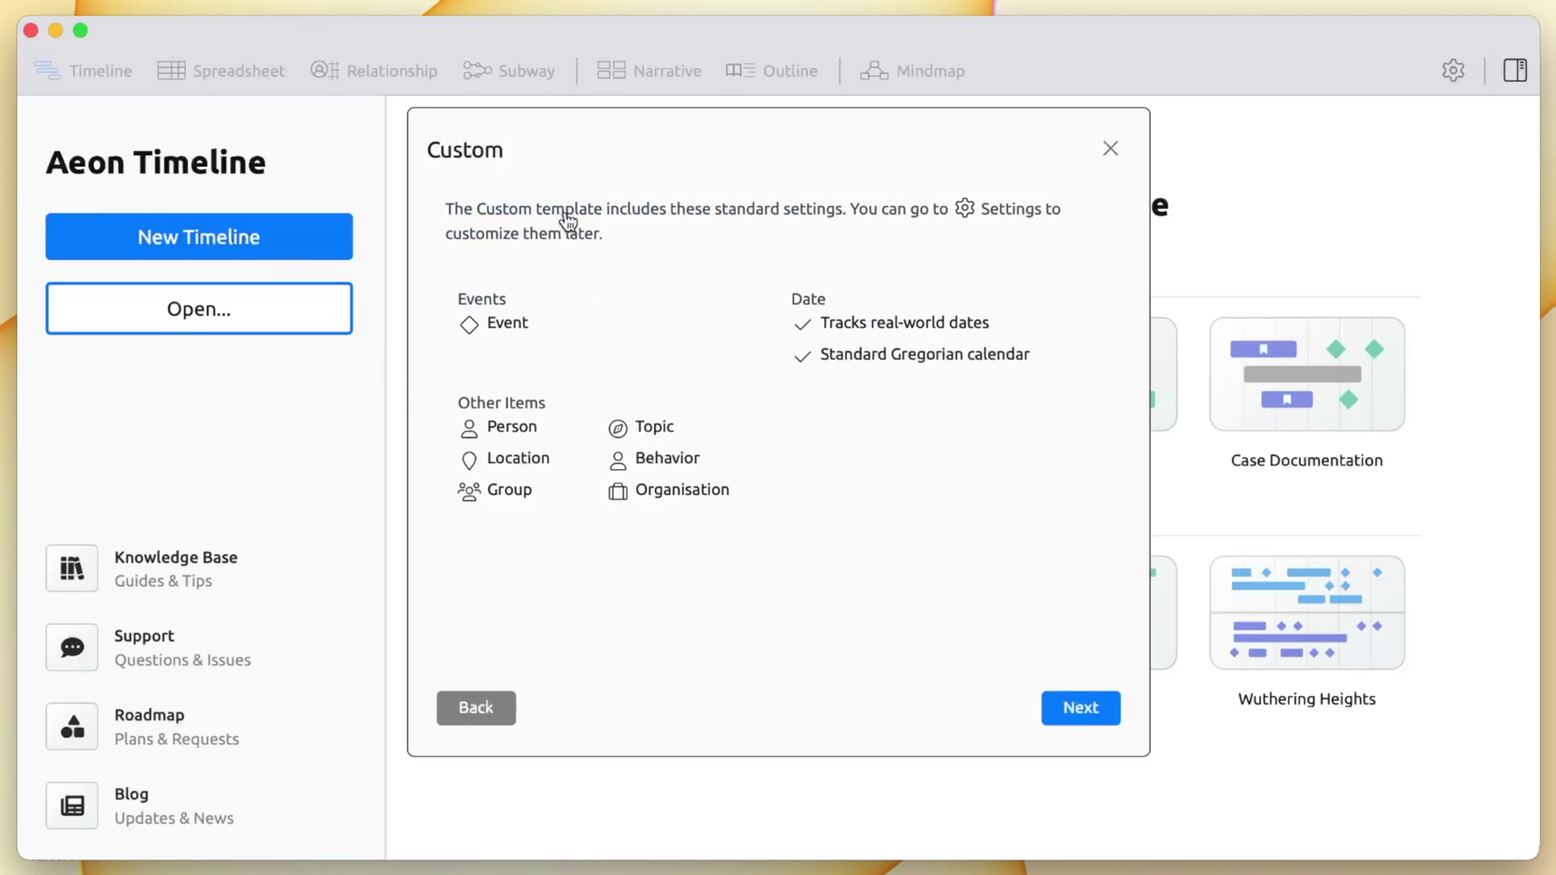
left_click(1066, 718)
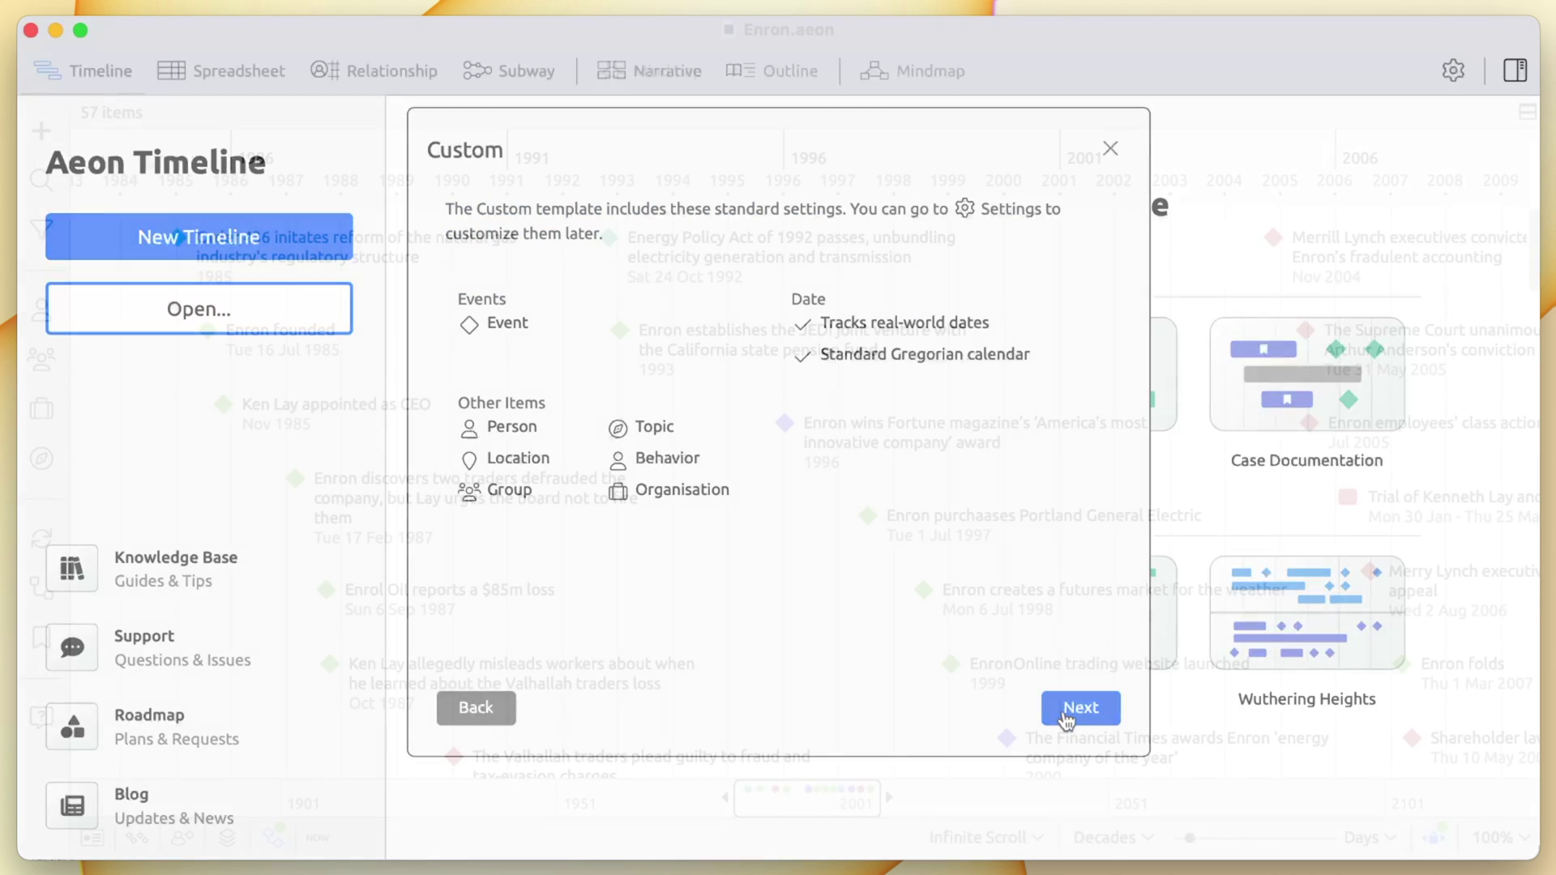
Step: Filter the timeline to the Enron's Rise theme and set up an Image/PDF export in PDF format
left_click(49, 461)
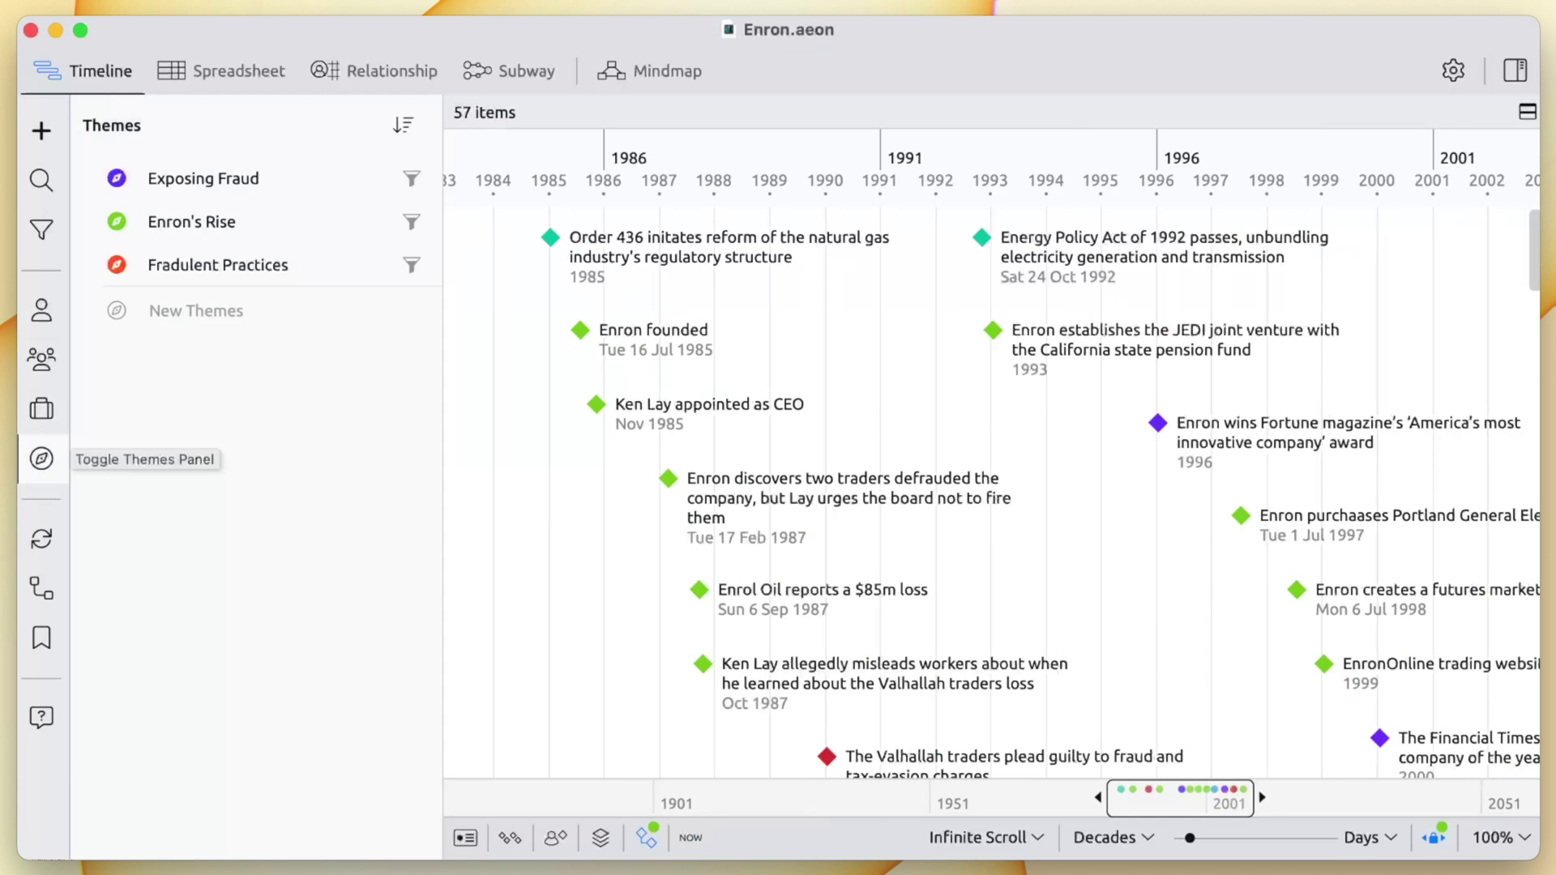
left_click(412, 222)
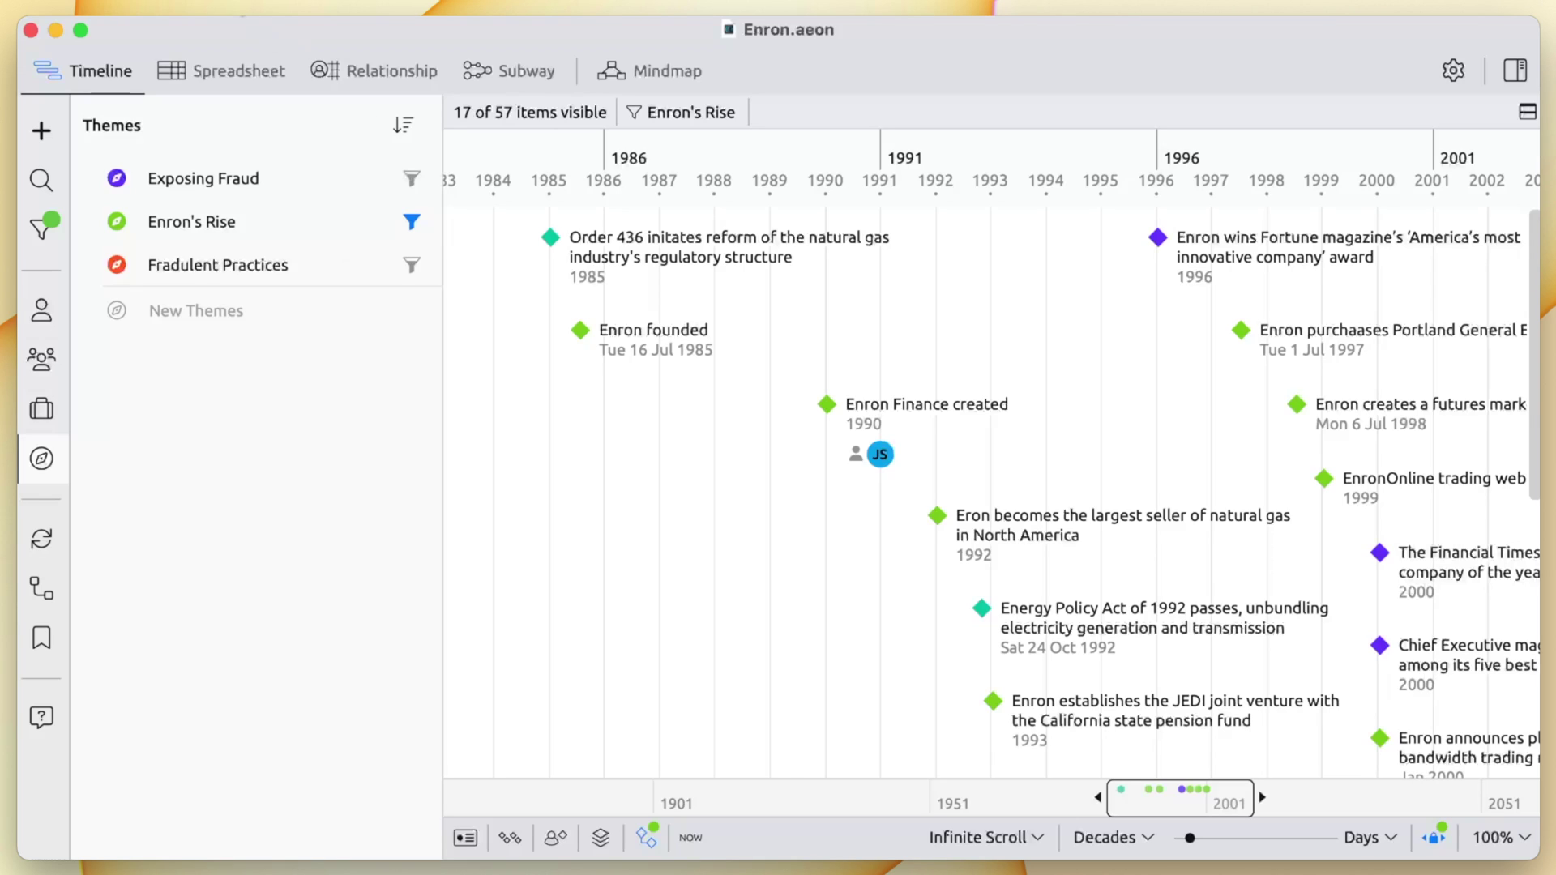
left_click(223, 7)
mouse_move(243, 400)
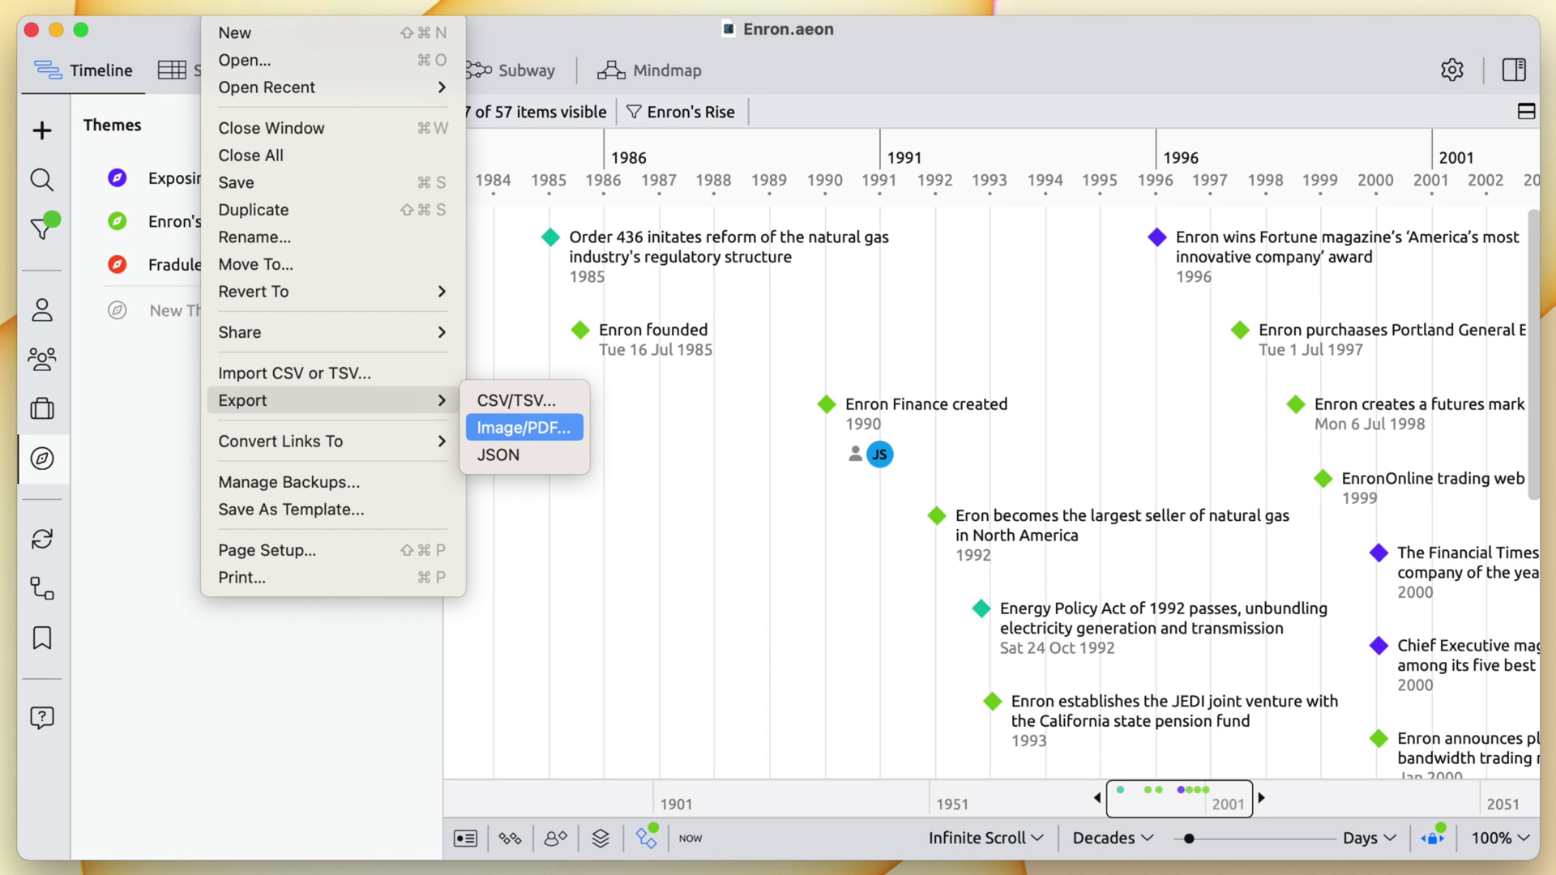
left_click(486, 428)
scroll(486, 429, "right", 10)
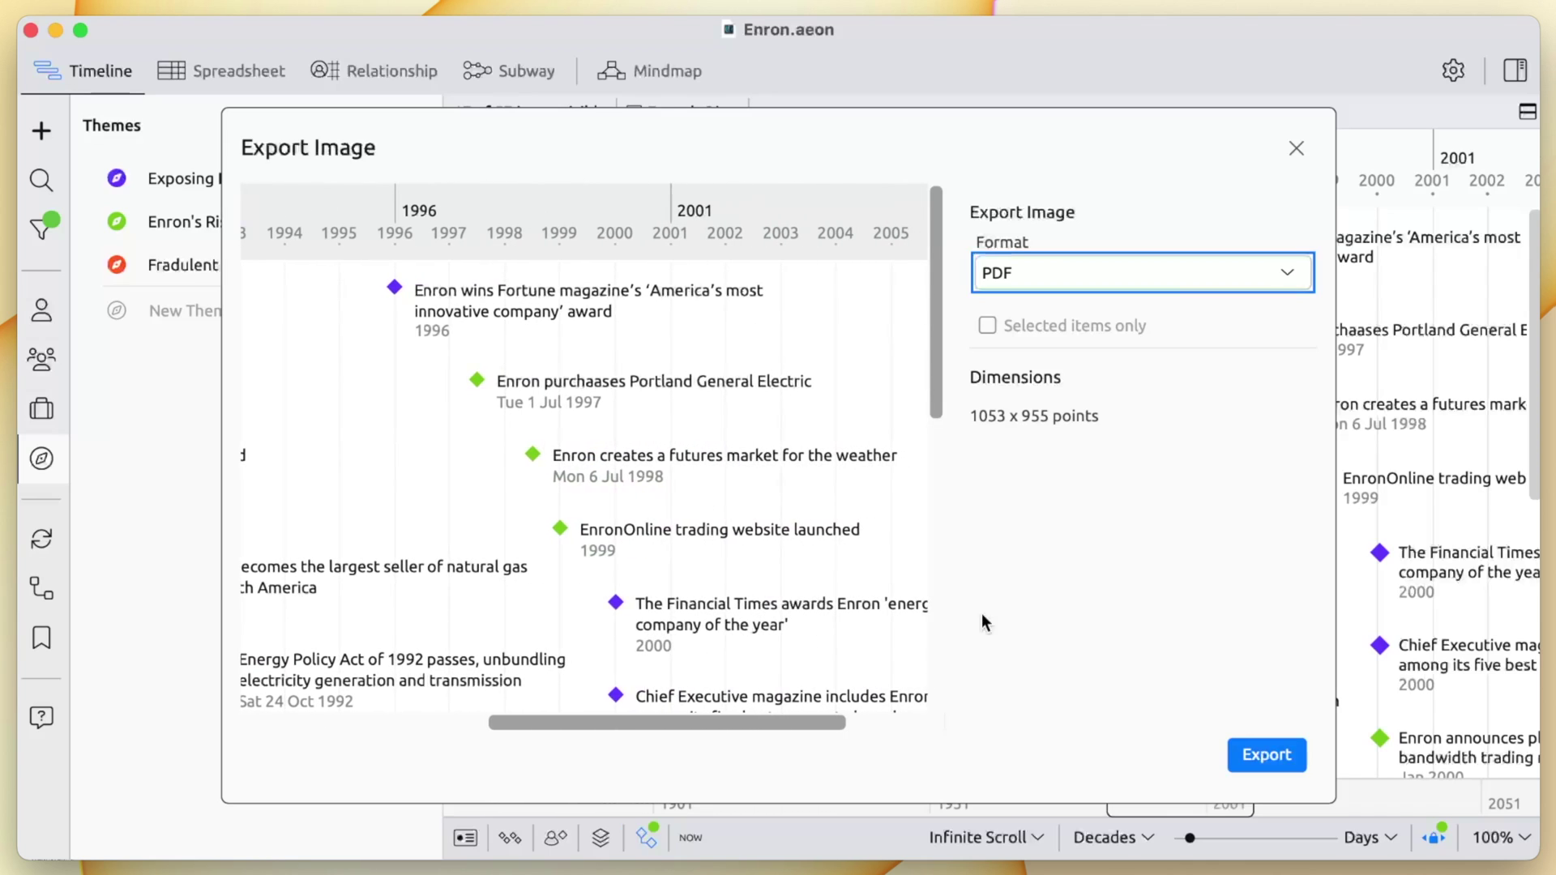
Step: Export the PDF, then add a 'Sarbanes-Oxley Act enacted' event starting 30 Jul 2002
left_click(1235, 762)
double_click(705, 403)
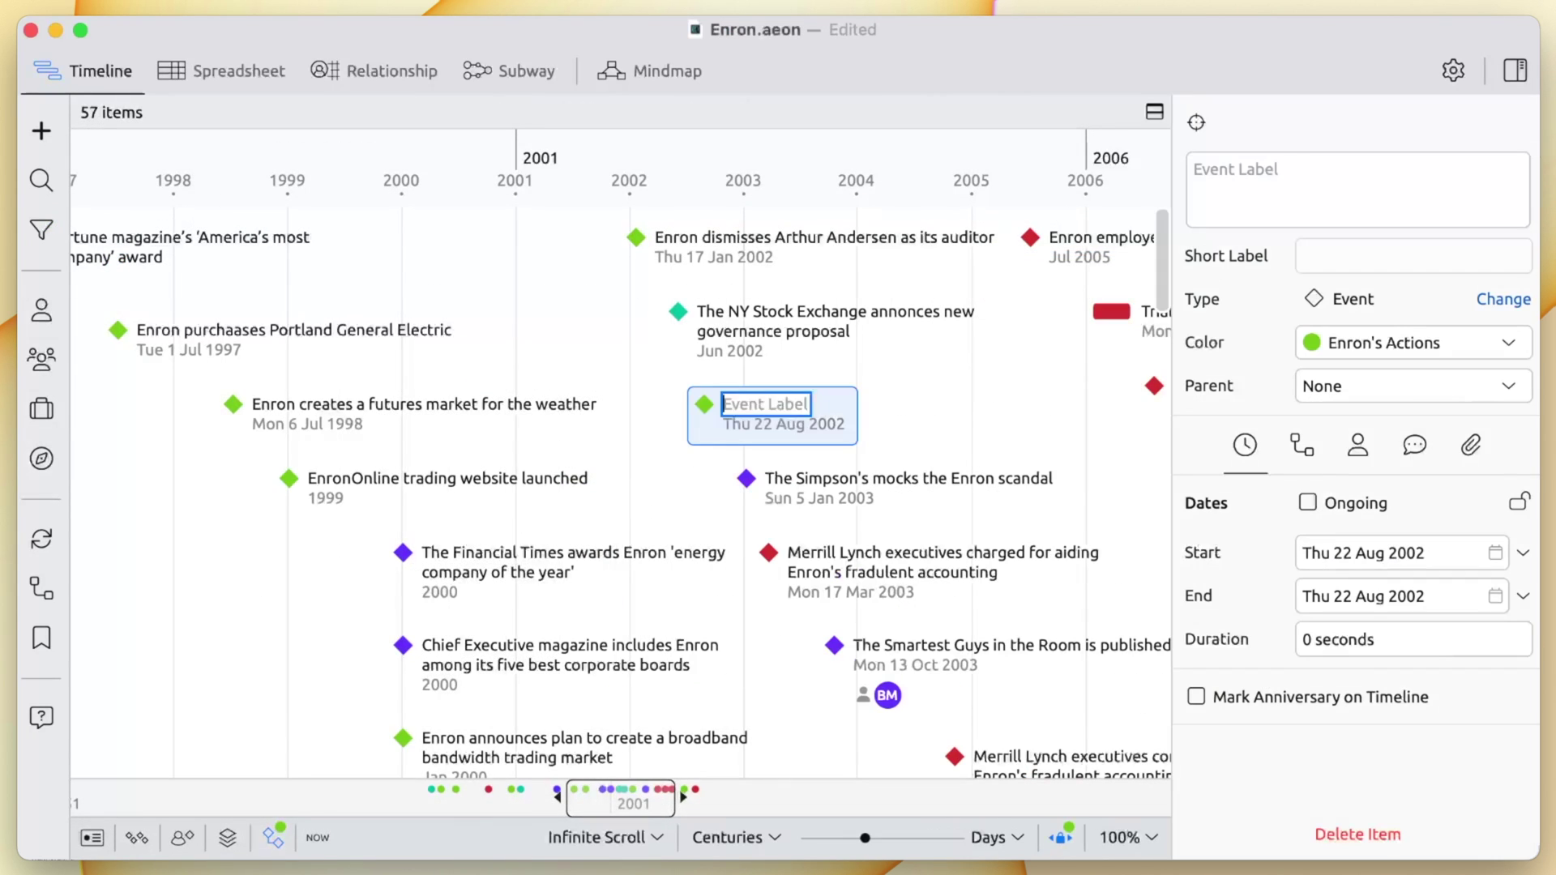
type("Sarbanes-Oxley Act enacted")
key("Return")
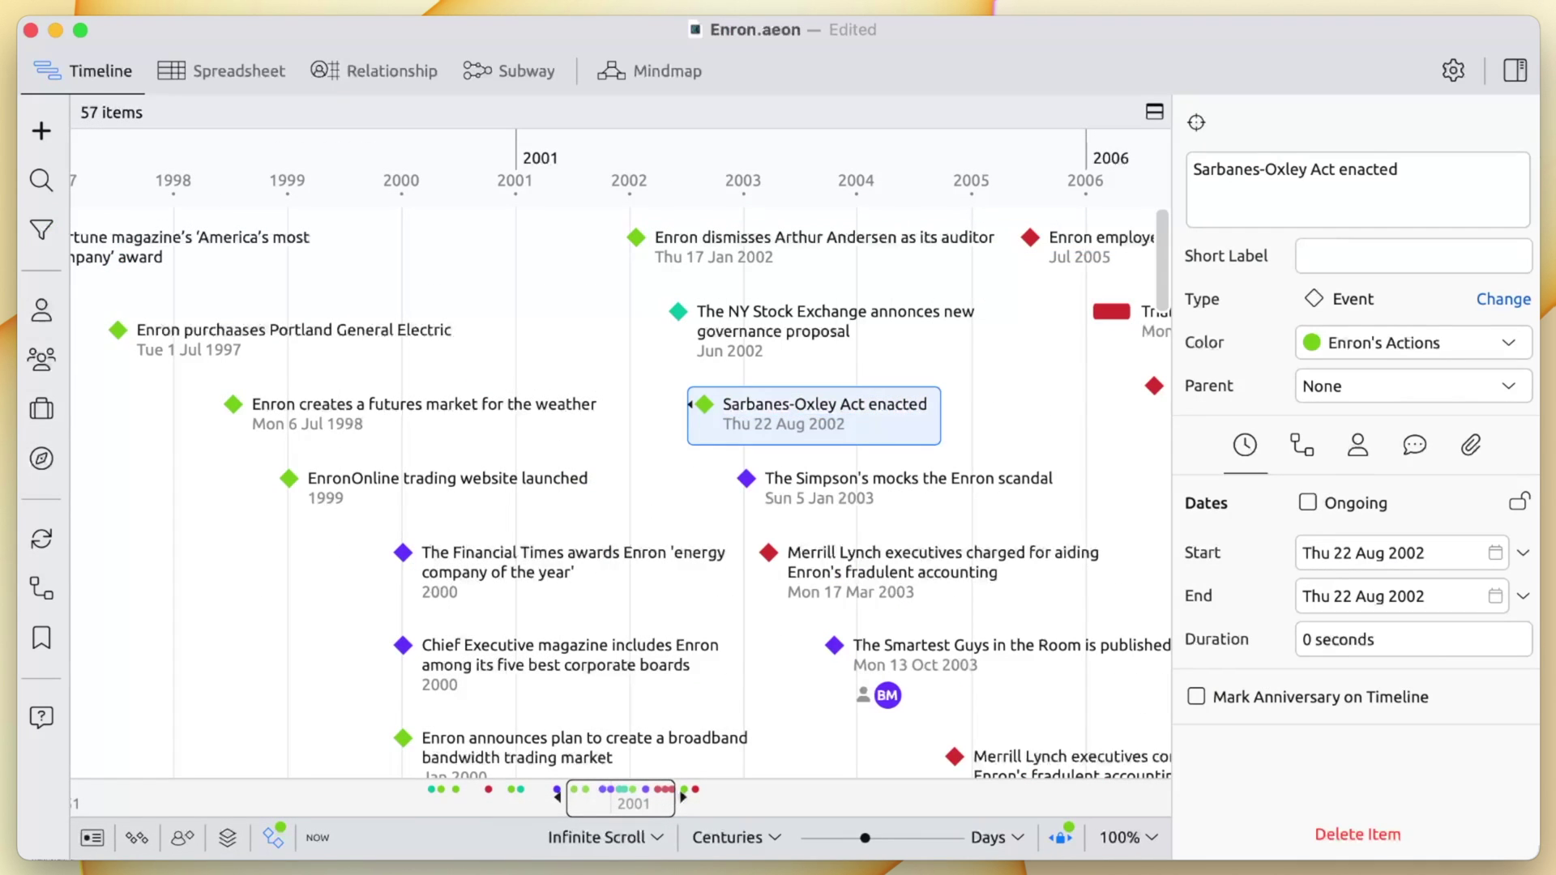
left_click(1377, 553)
type("30 Jul 2002")
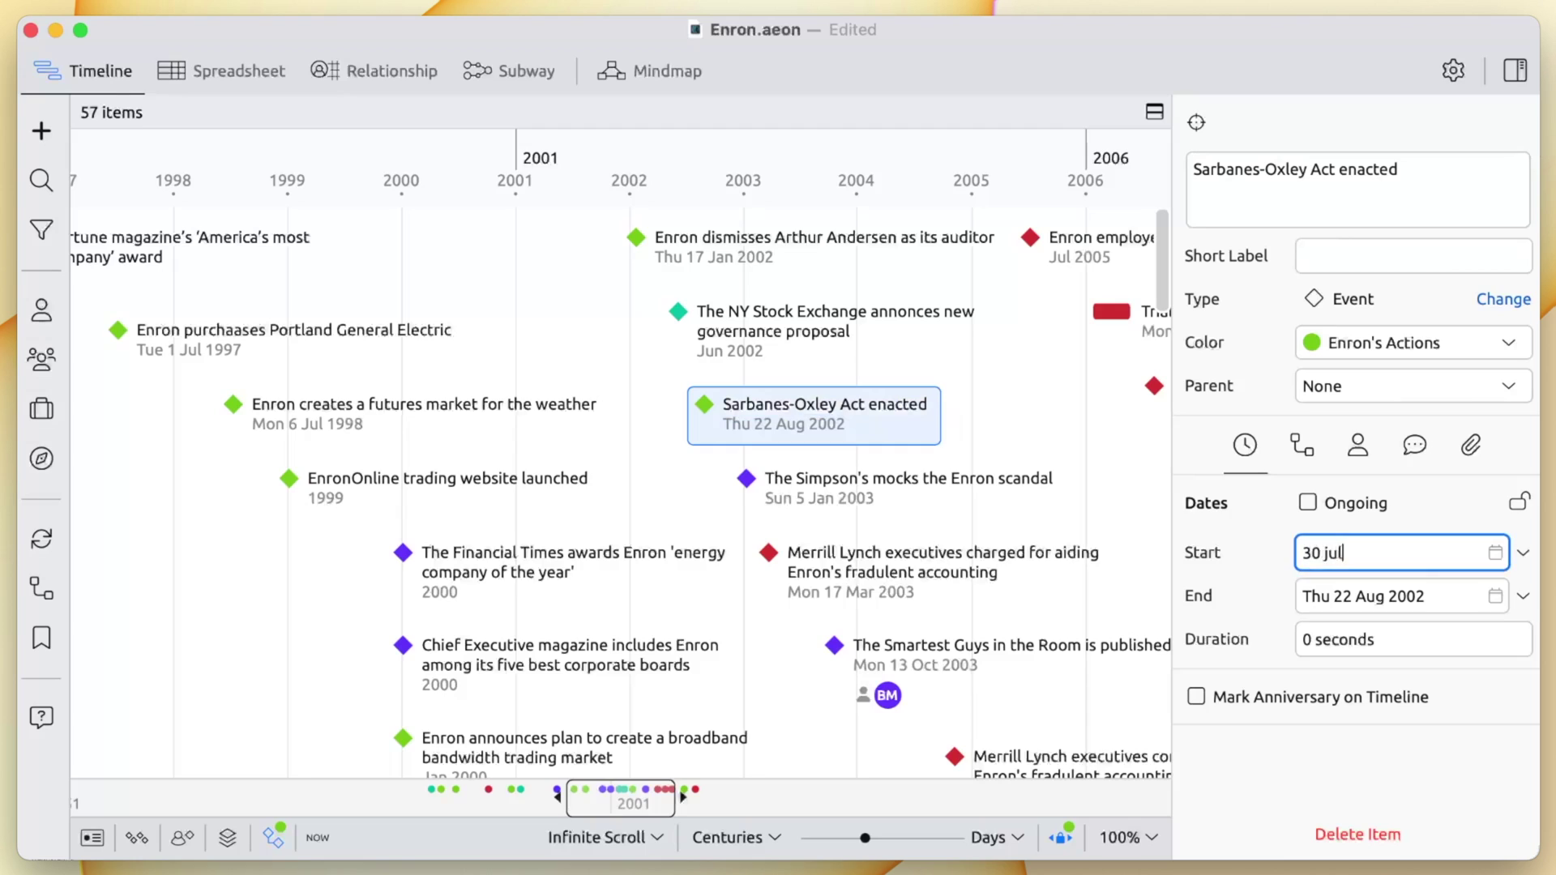
key("Return")
left_click(1362, 348)
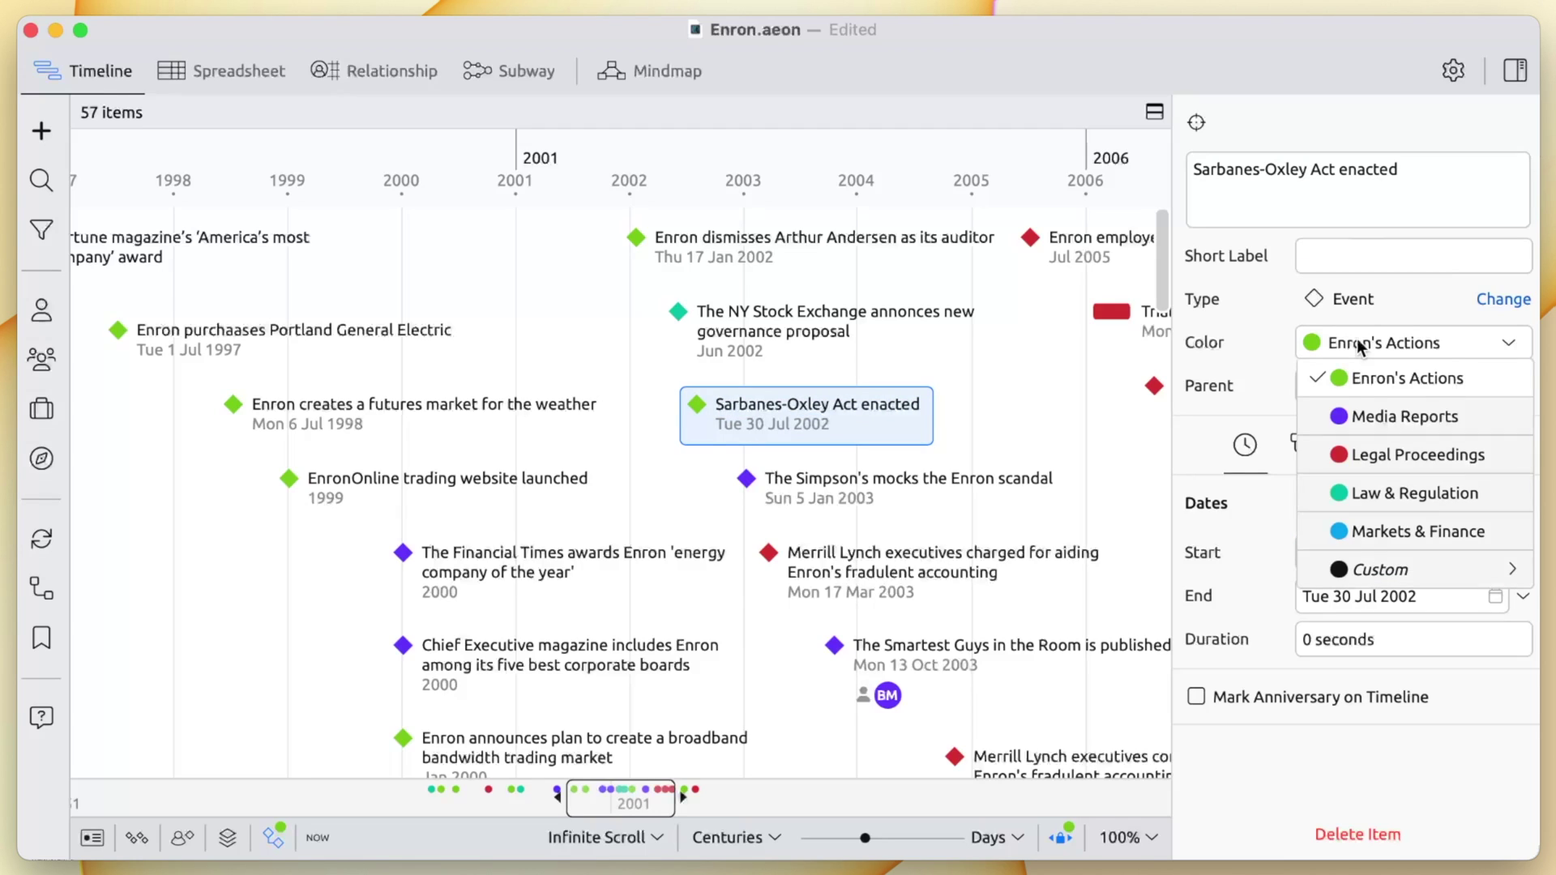